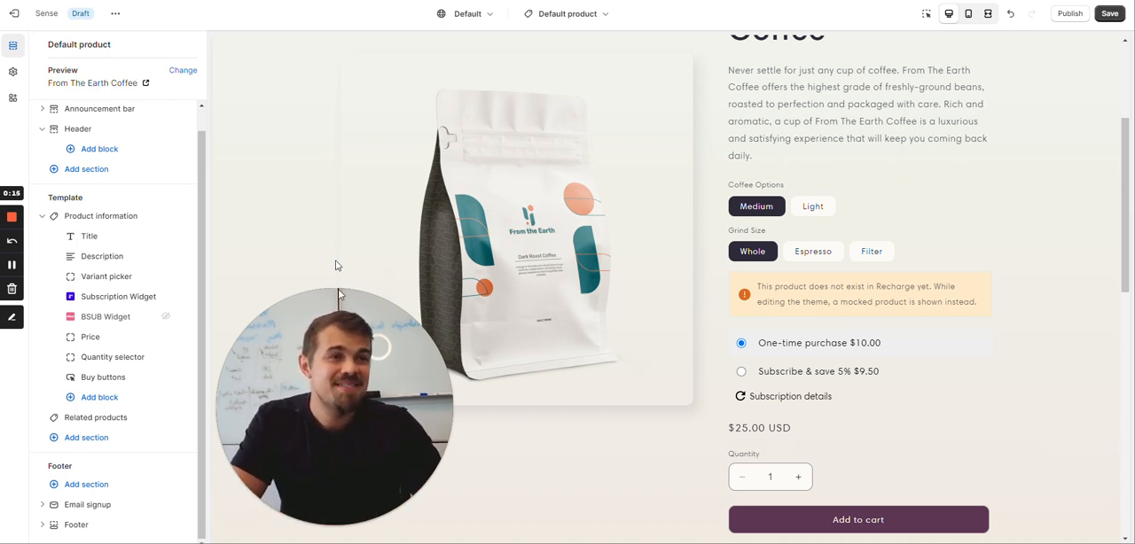
left_click(310, 529)
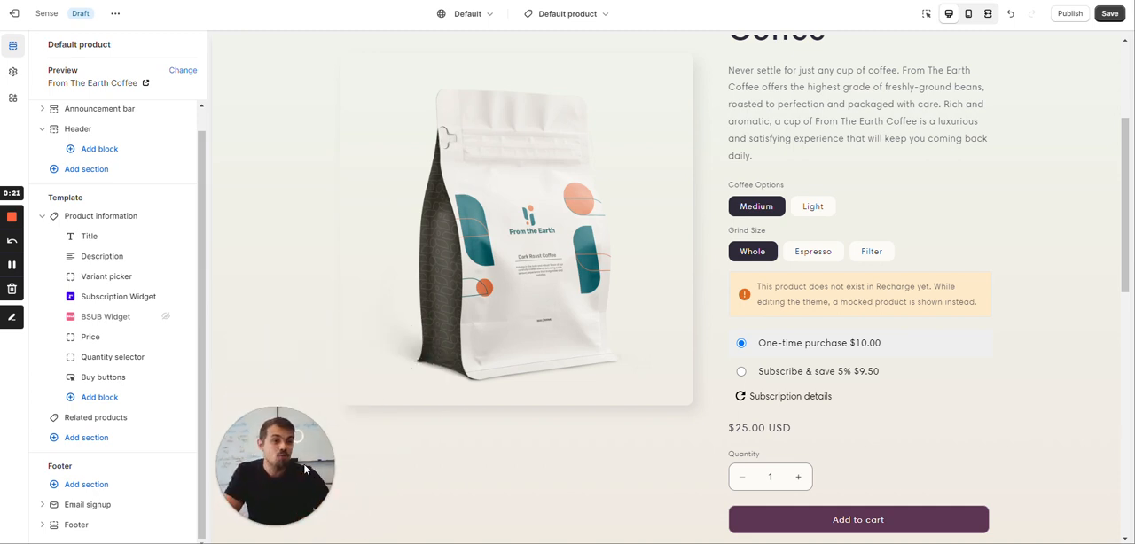
left_click_drag(304, 469, 246, 469)
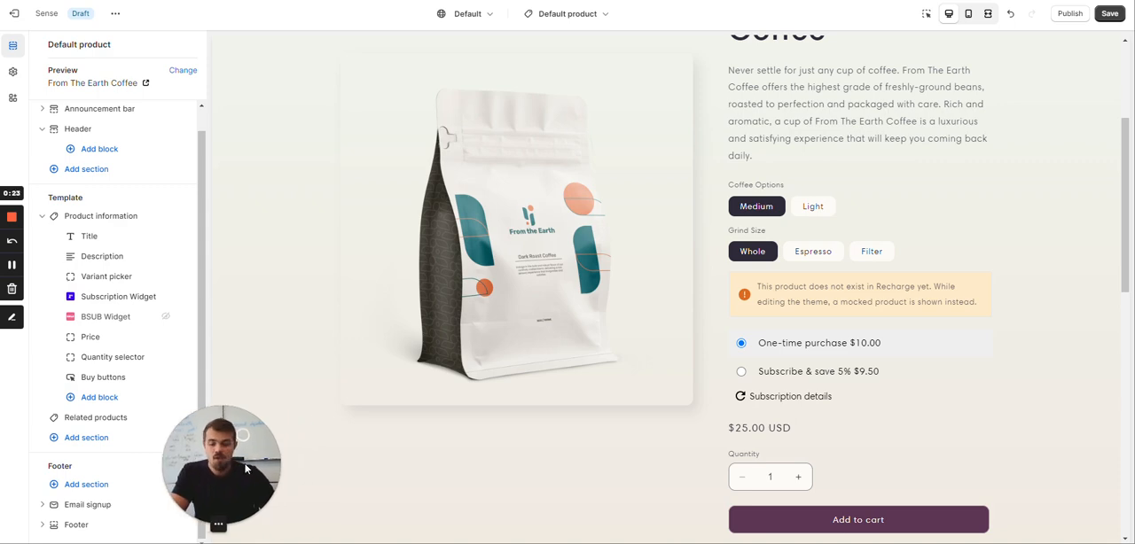
Switch to the From The Earth Coffee demo page and view the purchase options and delivery schedule explainer popups
key("ctrl+Tab")
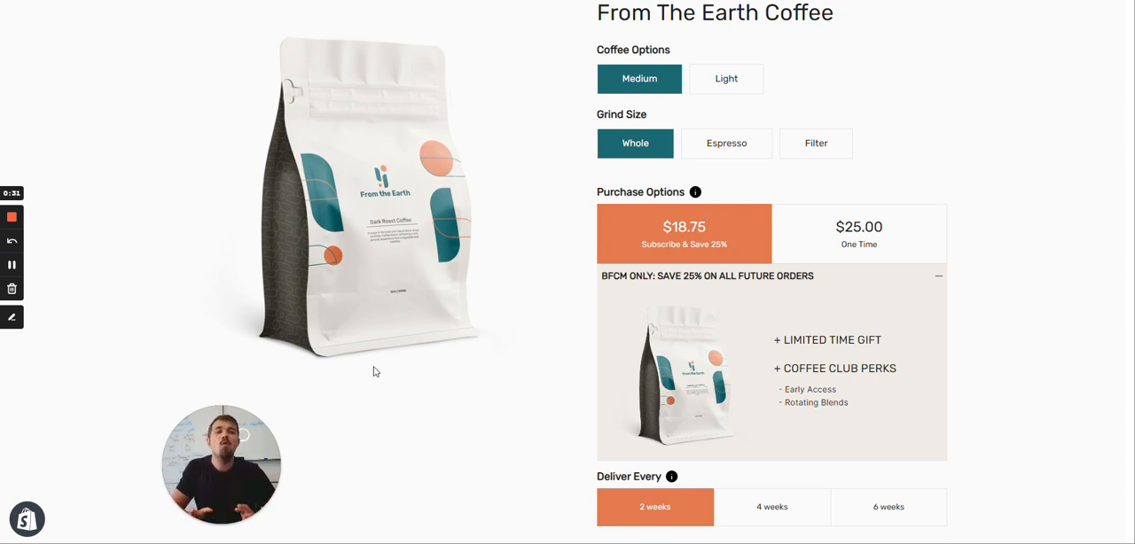
mouse_move(254, 463)
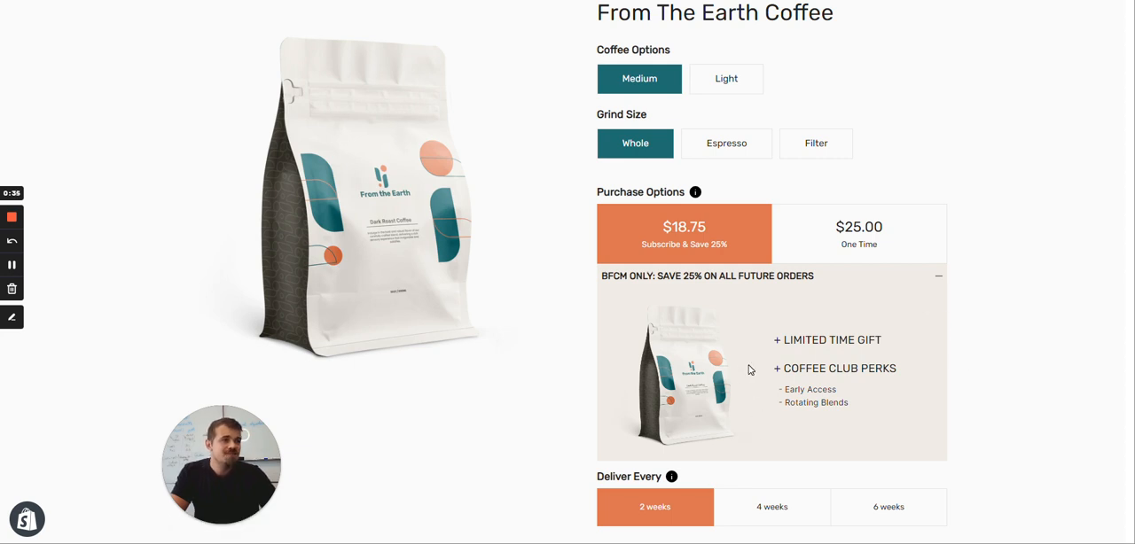
left_click(695, 192)
left_click(700, 62)
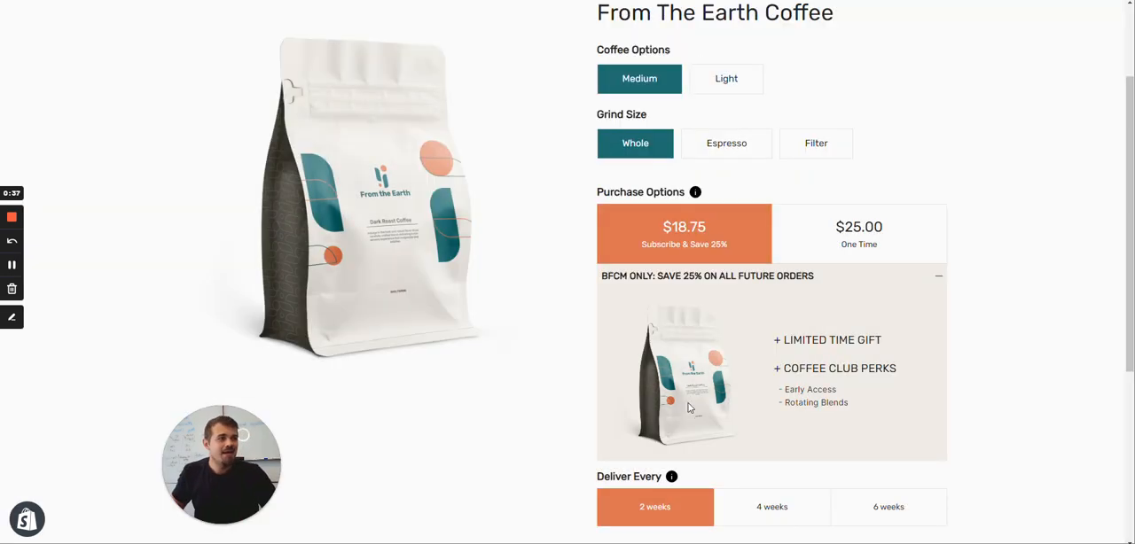
left_click(671, 477)
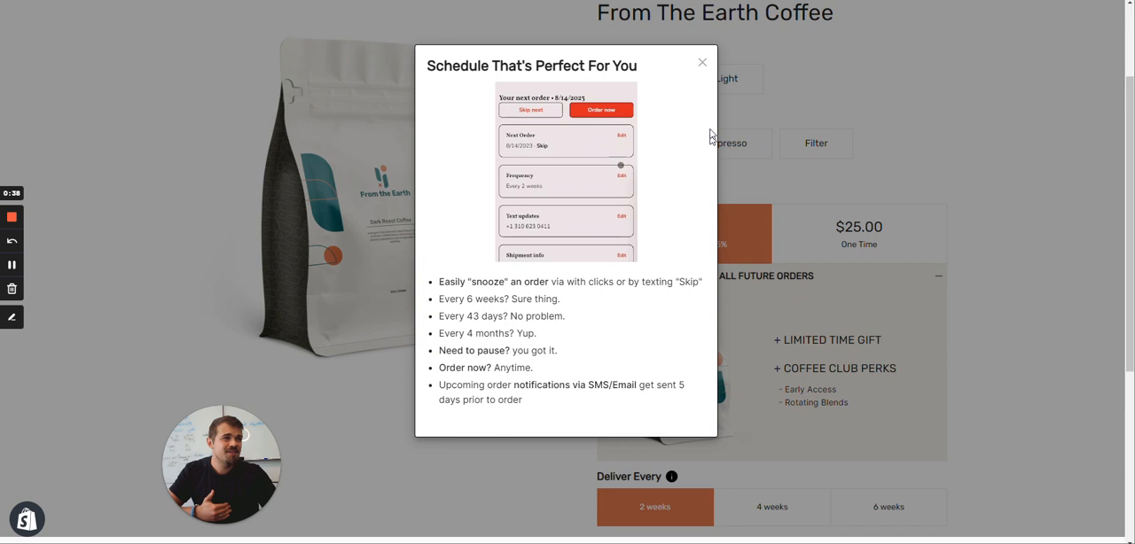
left_click(702, 64)
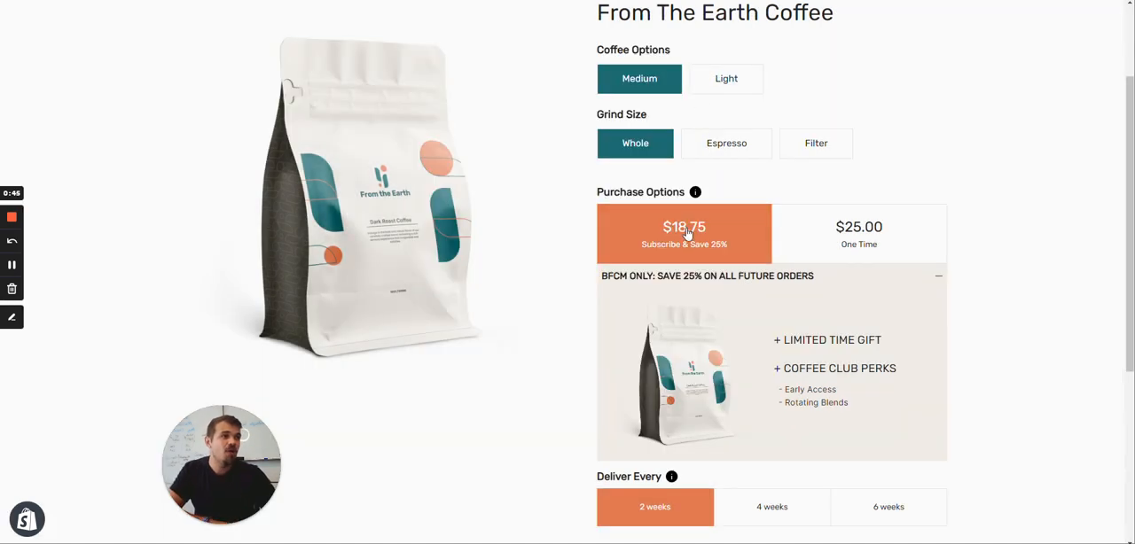
Compare the One Time and Subscribe & Save 25% options, and expand and collapse the BFCM offer accordion
left_click(821, 235)
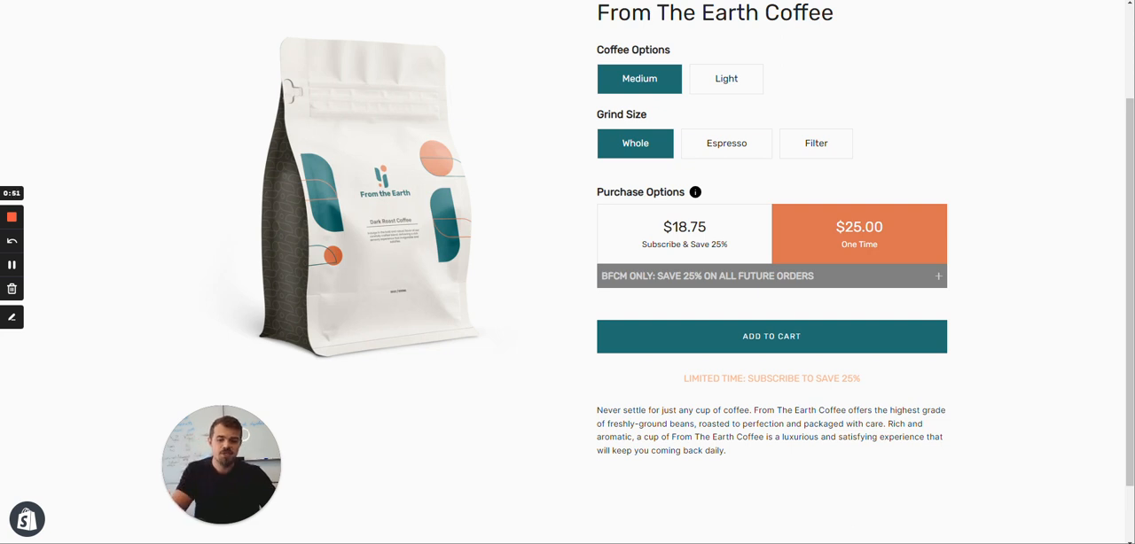
left_click(716, 248)
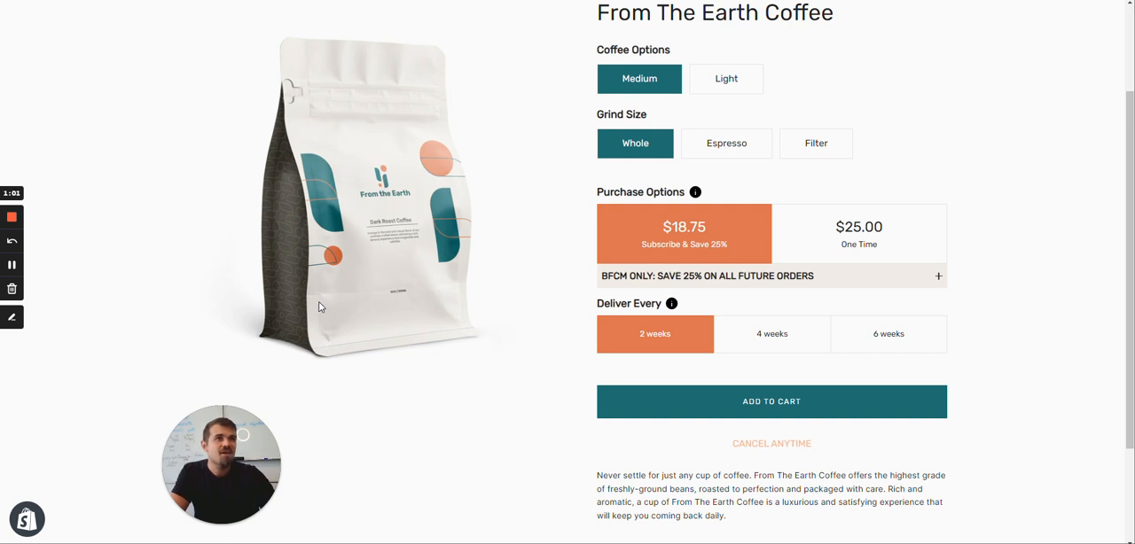
left_click(803, 241)
left_click(722, 252)
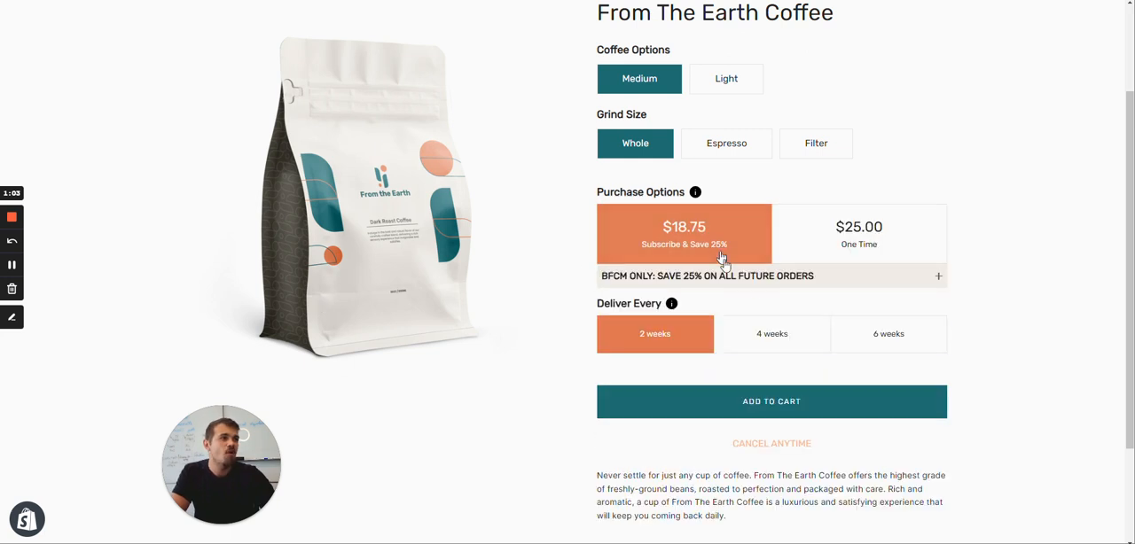
left_click(764, 286)
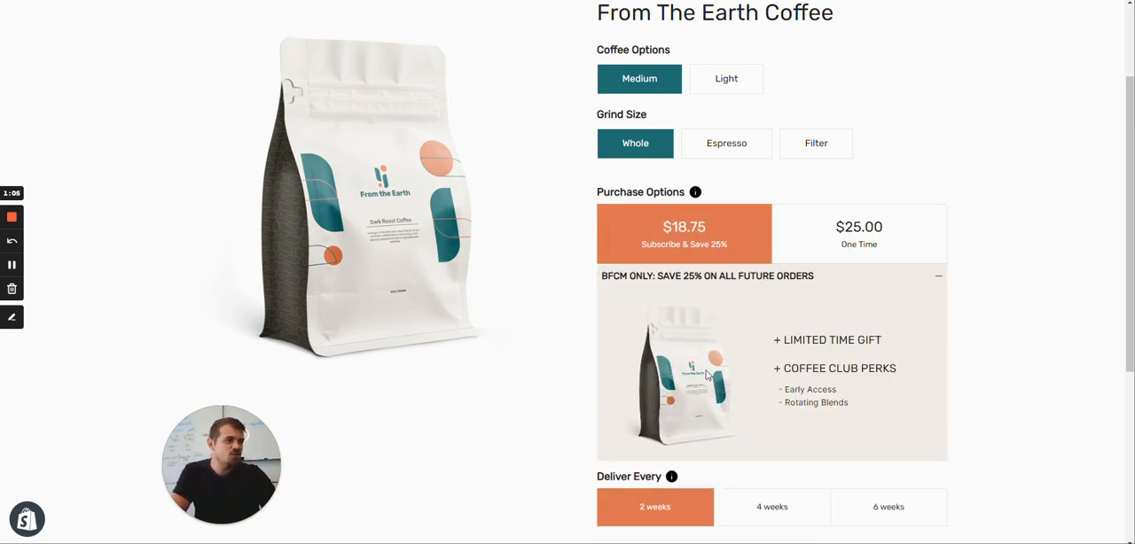
left_click(792, 278)
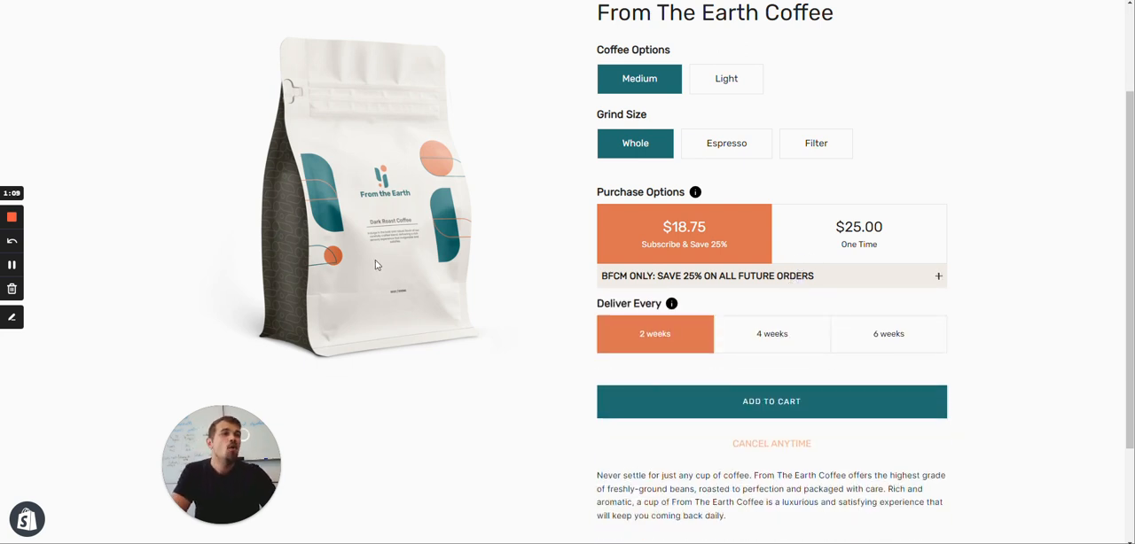
Switch to the GOOD Subscription Upsell listing in the app store and view its enlarged before/after image and pricing
key("ctrl+Tab")
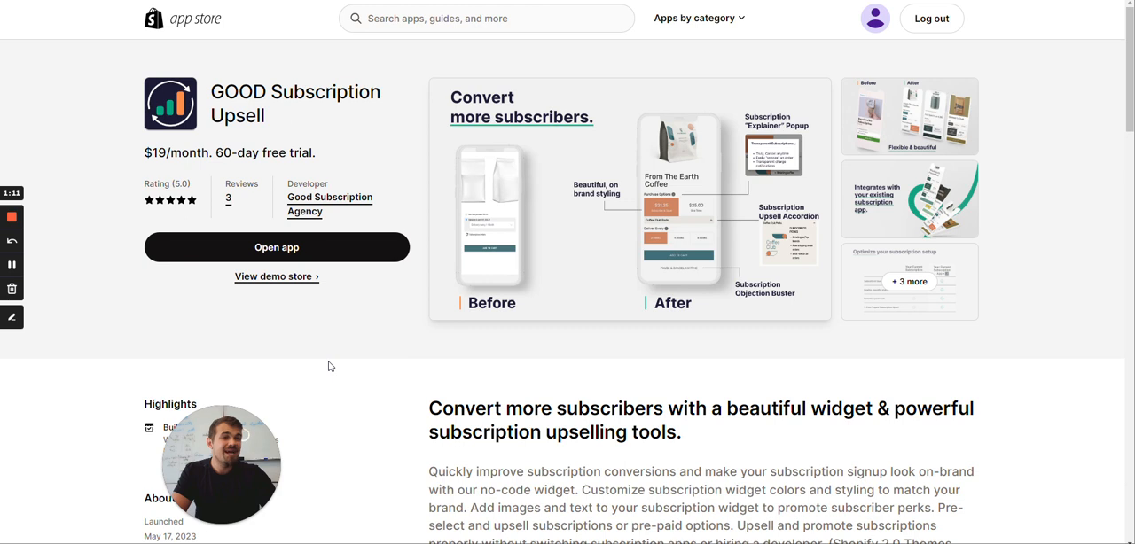
left_click_drag(239, 457, 374, 455)
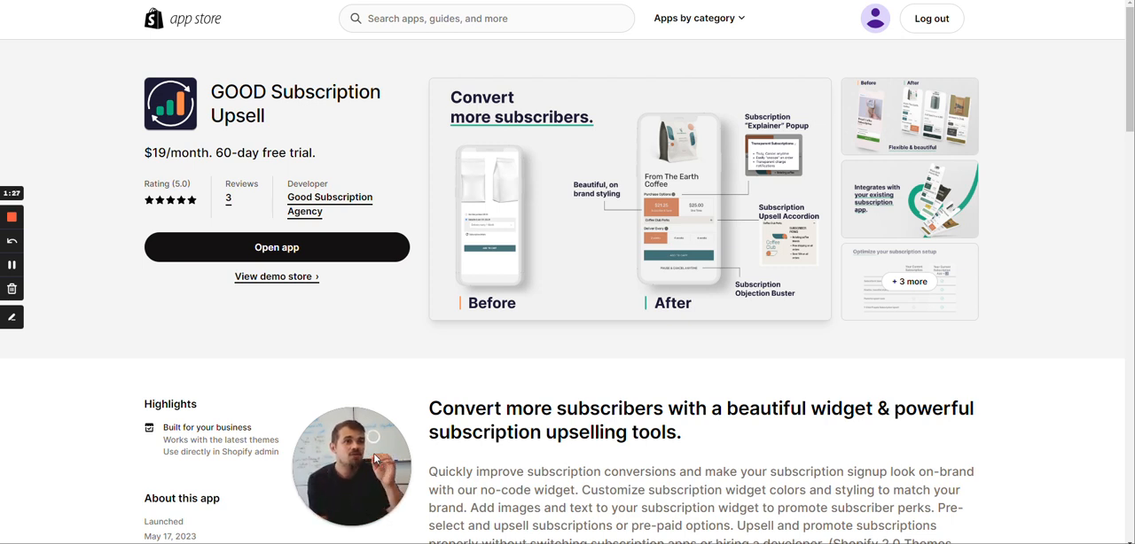
left_click(714, 227)
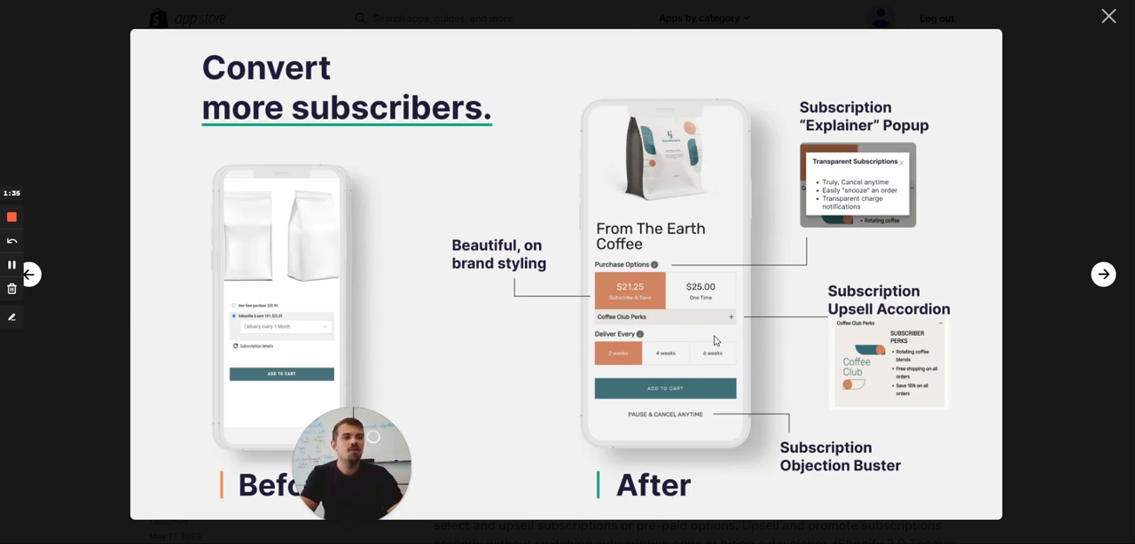
left_click(1108, 15)
scroll(352, 206, "down", 2)
scroll(352, 206, "down", 5)
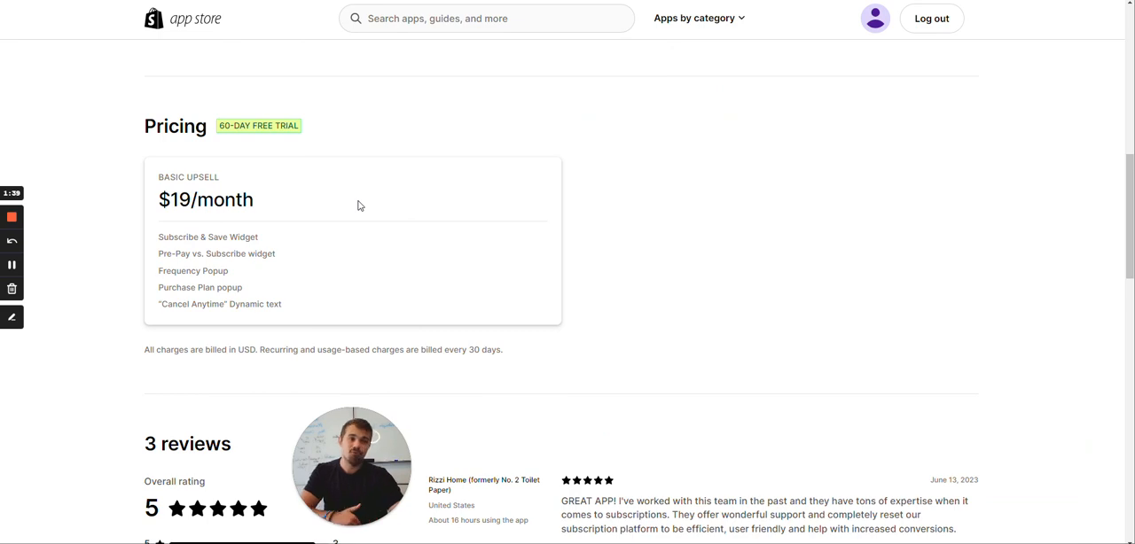
scroll(355, 206, "up", 10)
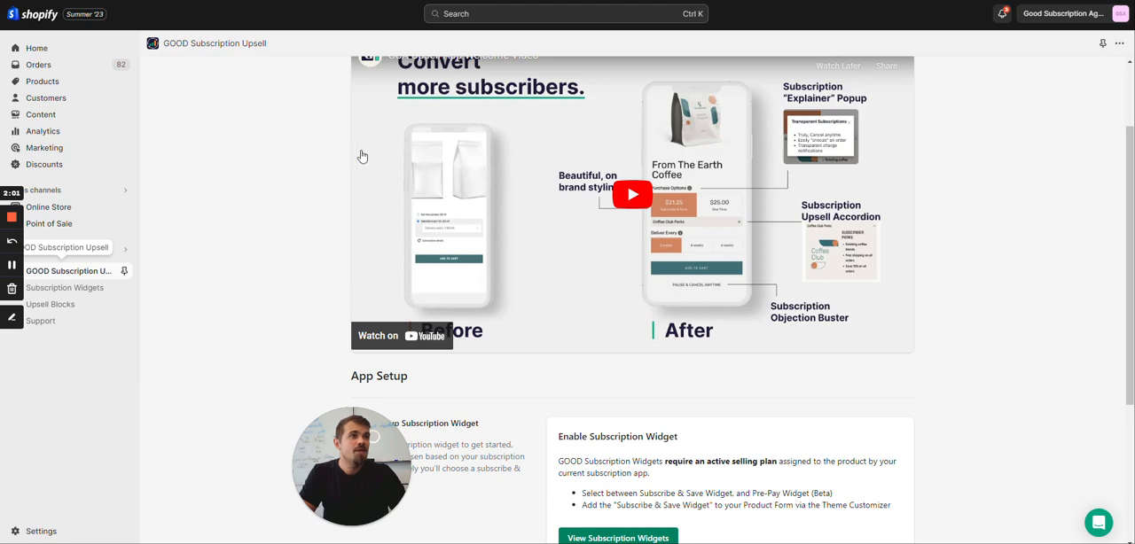
Look over the app setup overview in GOOD Subscription Upsell and open its subscription widgets page
scroll(377, 203, "up", 2)
scroll(588, 281, "down", 4)
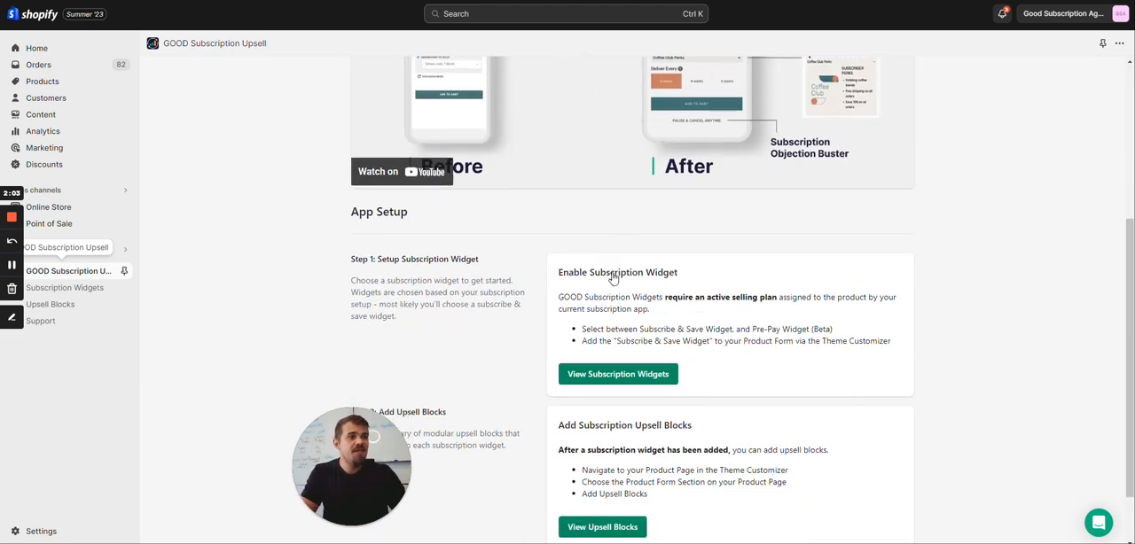
left_click(615, 305)
scroll(661, 336, "up", 4)
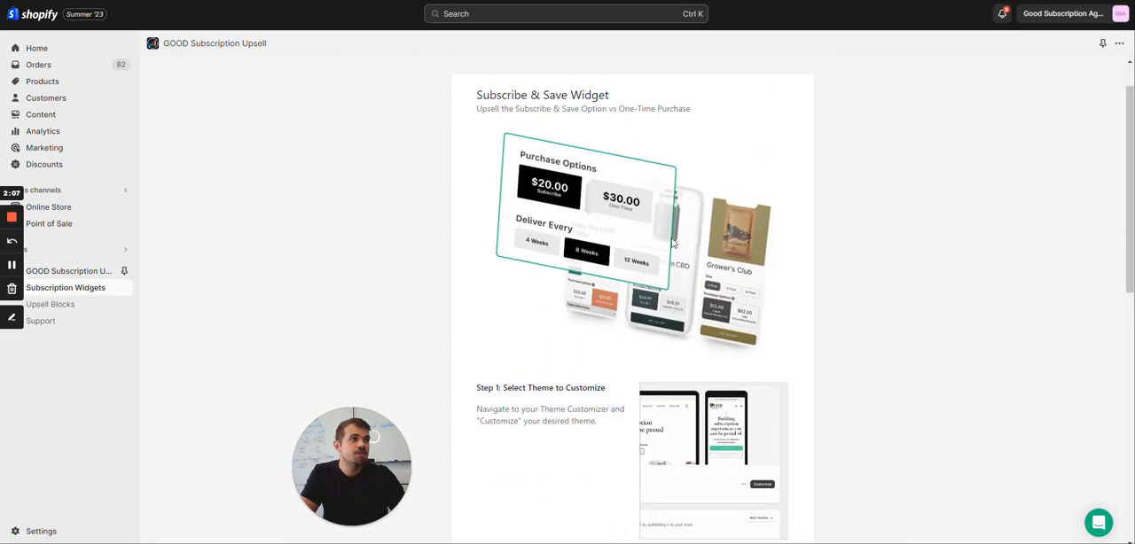
Review the three setup steps for the Subscribe & Save Widget and the Pre-Pay Widget (Beta) section
left_click_drag(476, 95, 615, 95)
scroll(505, 275, "down", 10)
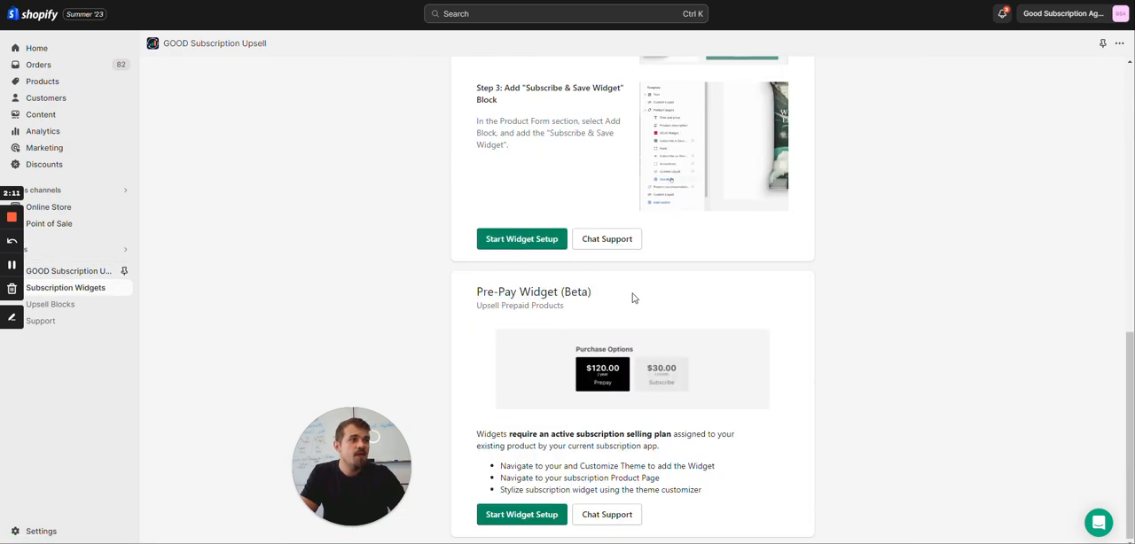
scroll(630, 297, "up", 4)
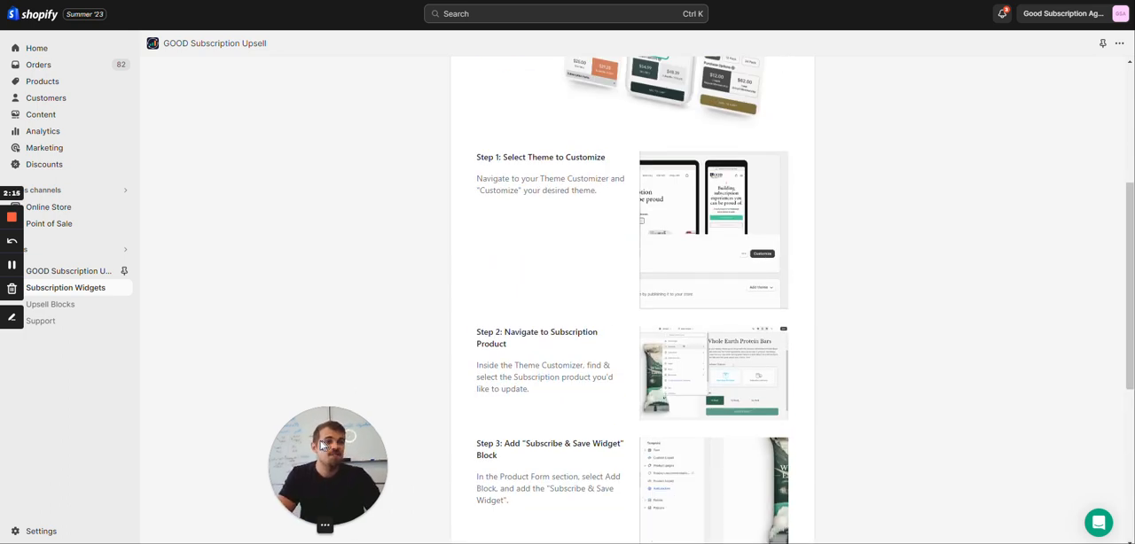
scroll(689, 256, "down", 3)
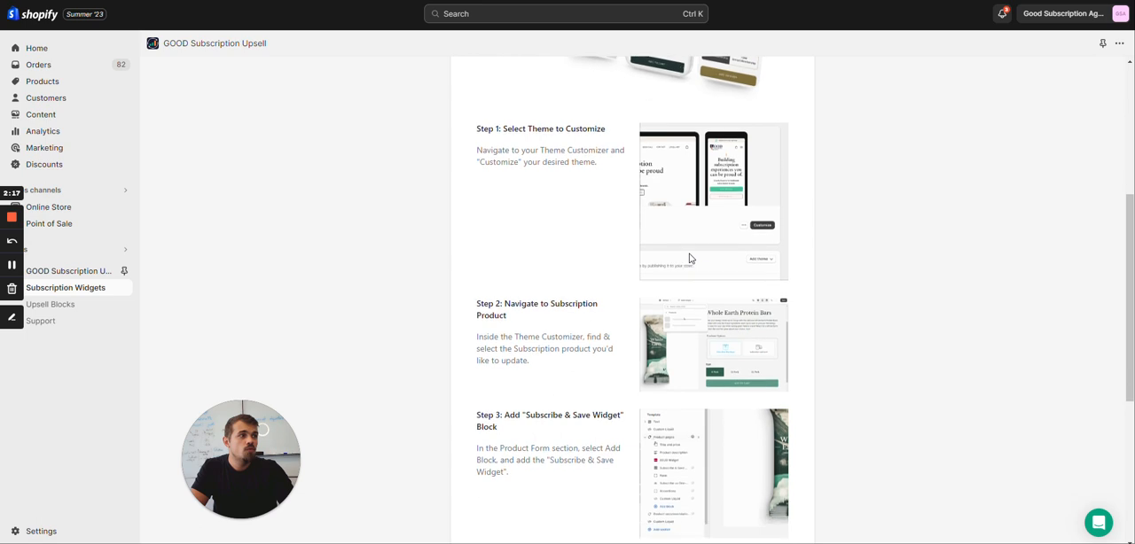
scroll(691, 248, "up", 3)
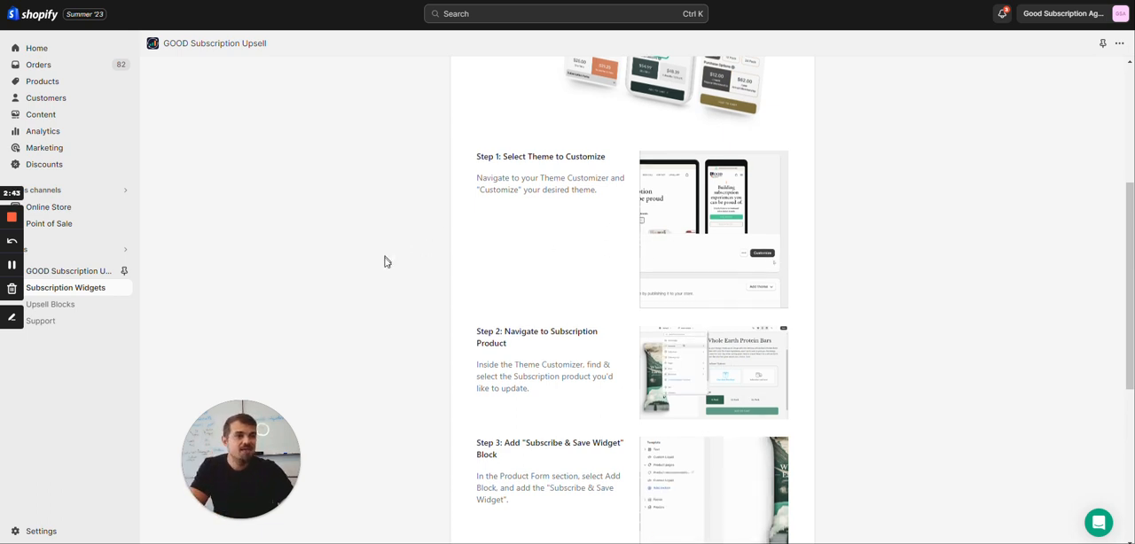
scroll(385, 261, "down", 2)
scroll(385, 263, "up", 2)
scroll(385, 265, "down", 1)
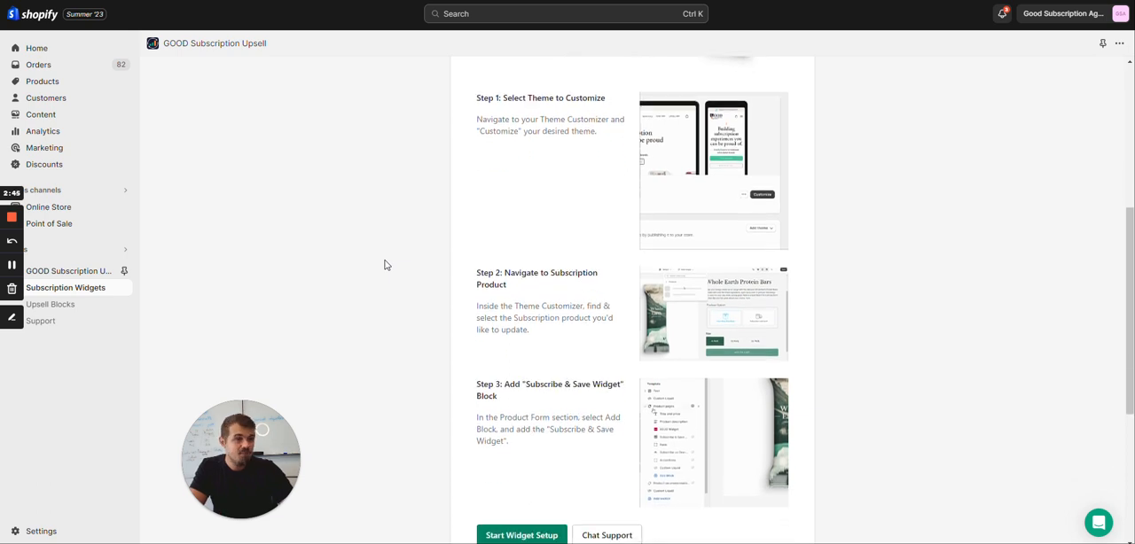
scroll(385, 264, "down", 2)
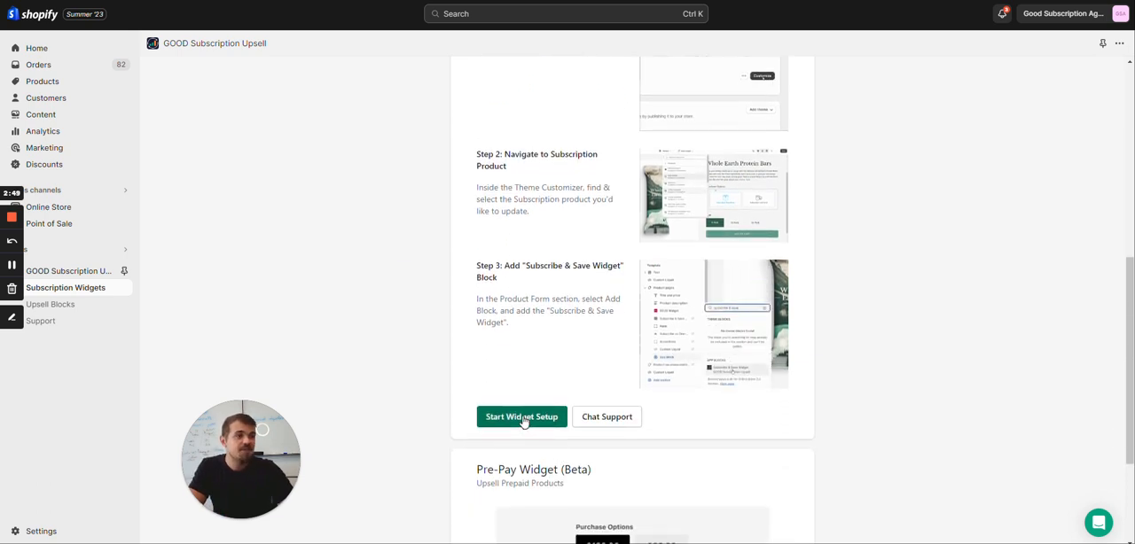
Start the Subscribe & Save Widget setup and open the Sense theme from the theme library for customizing
left_click(523, 420)
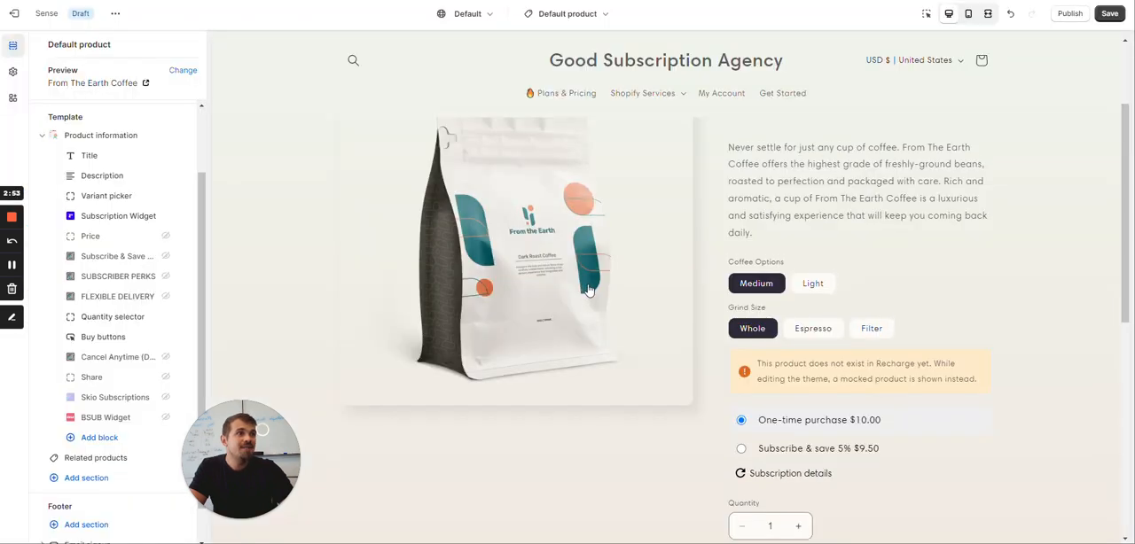
left_click(629, 3)
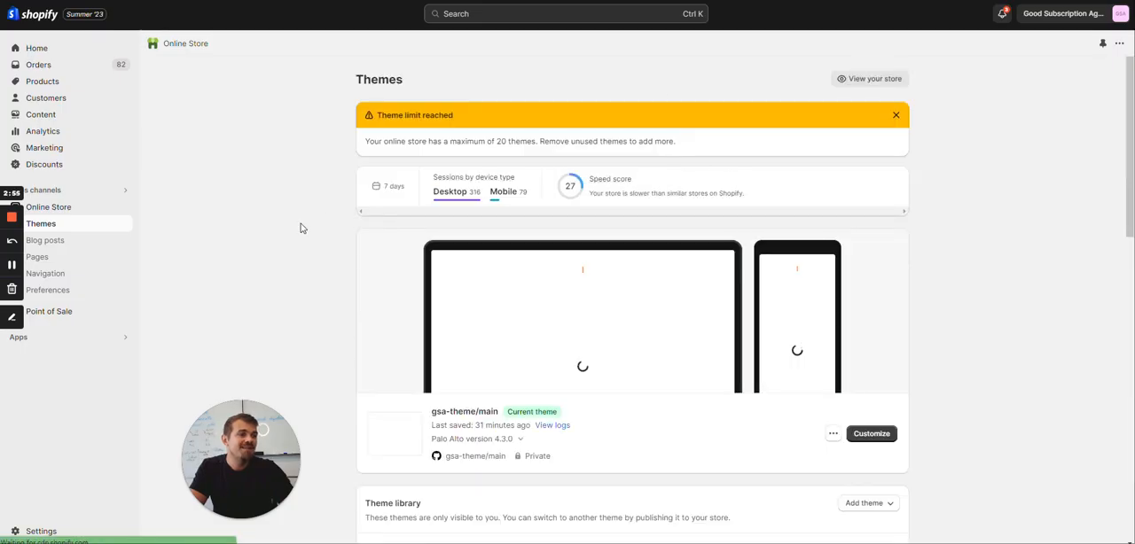
scroll(304, 223, "down", 4)
scroll(304, 225, "down", 2)
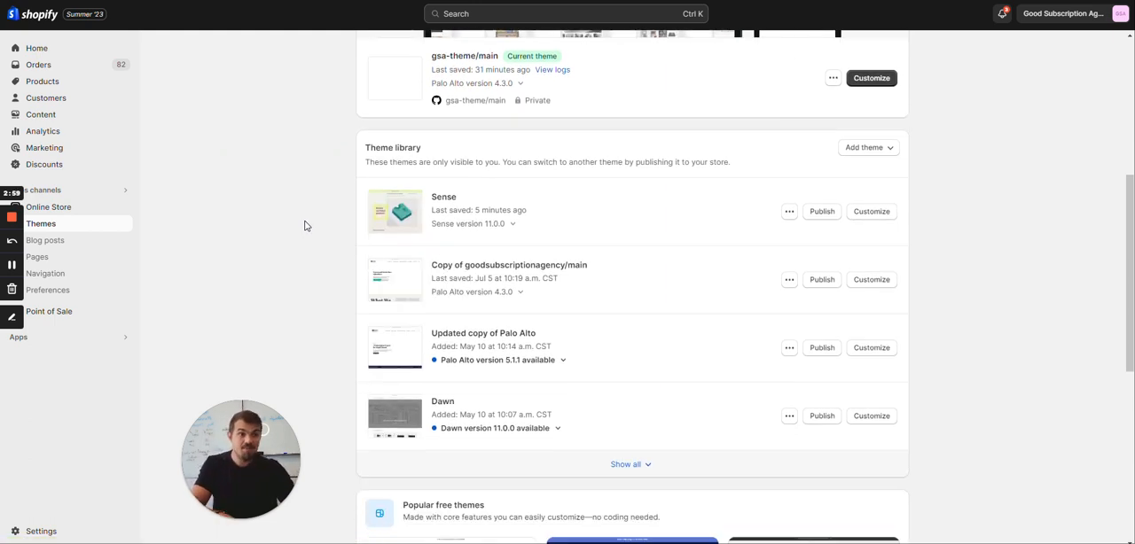
left_click(886, 213)
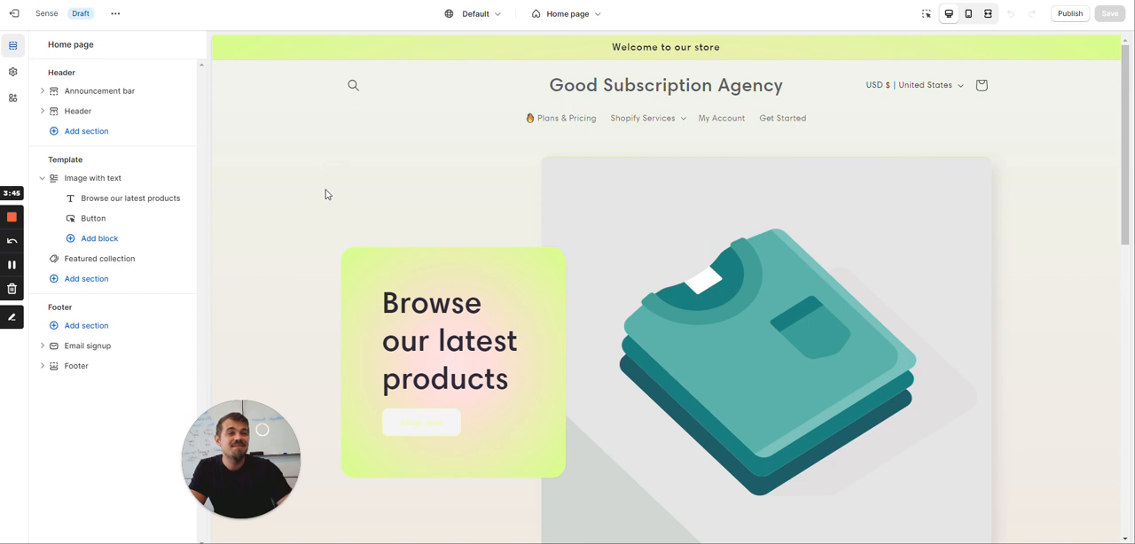
Search the theme customizer's pages for "coffee" and open the From The Earth Coffee product for editing
scroll(367, 160, "down", 3)
scroll(367, 159, "up", 3)
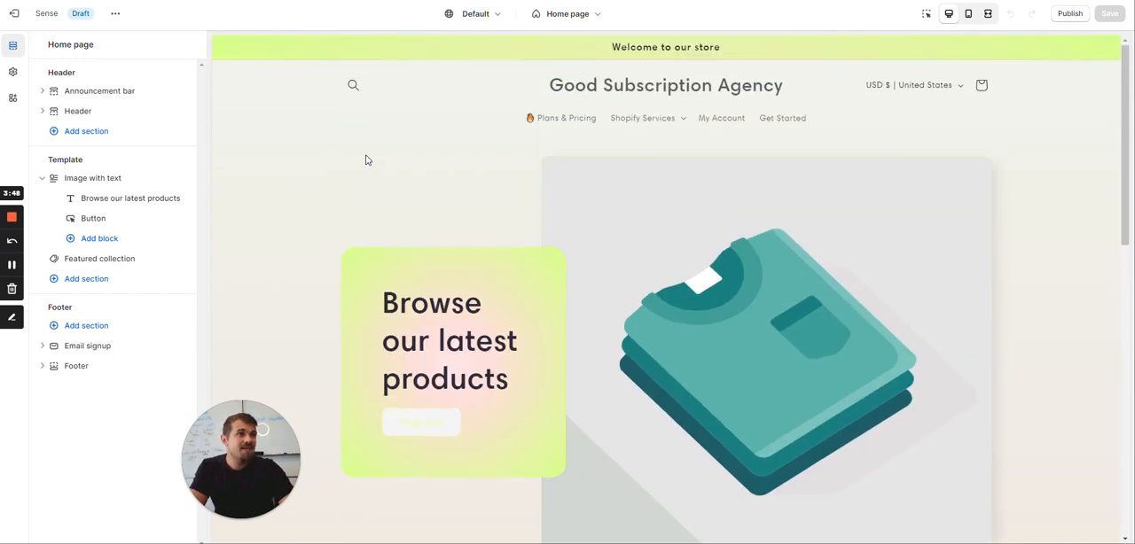
left_click(598, 13)
type("cof")
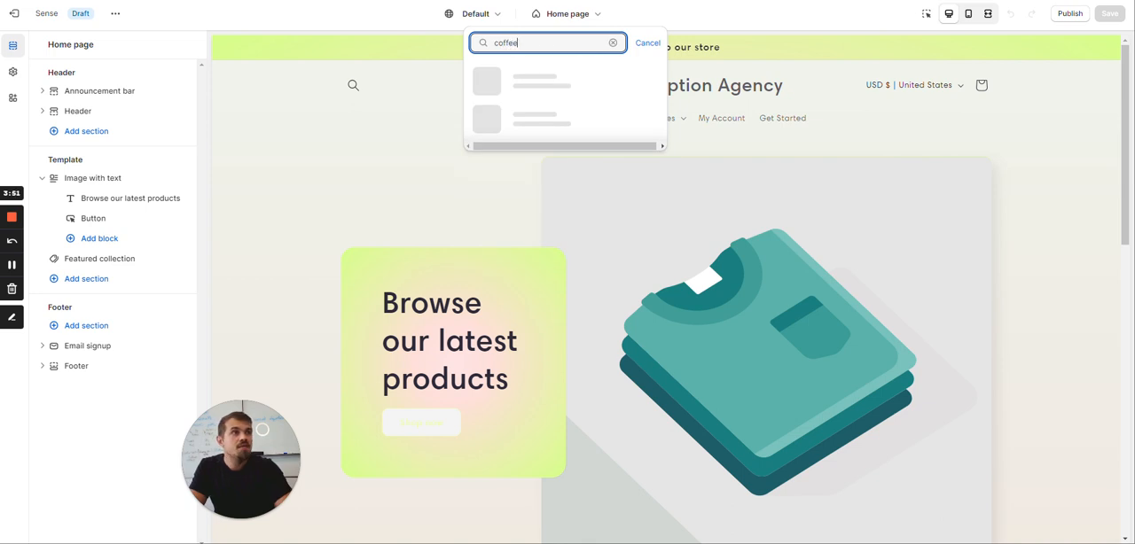
type("fee")
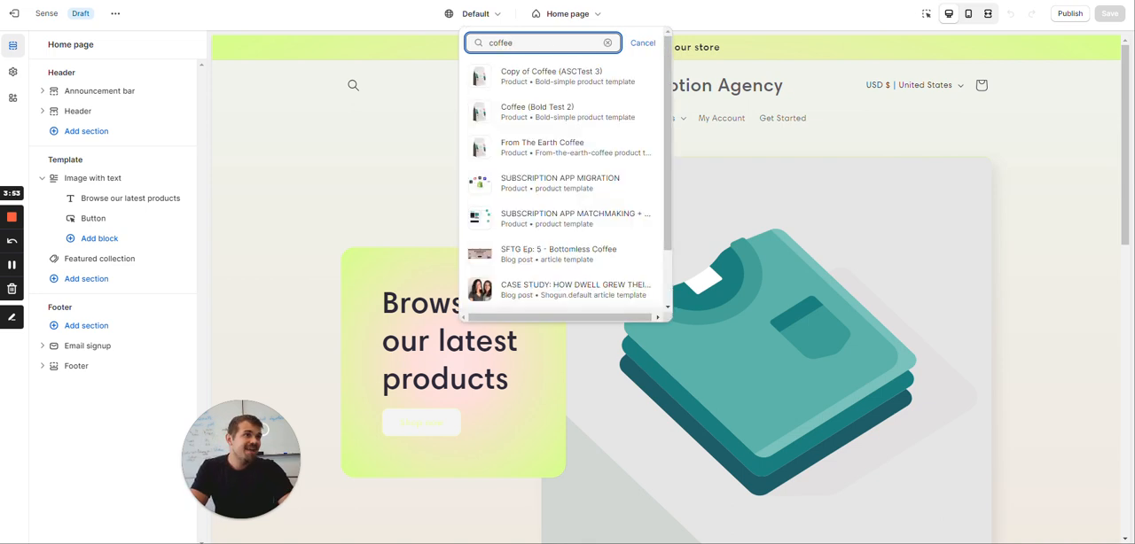
left_click(560, 147)
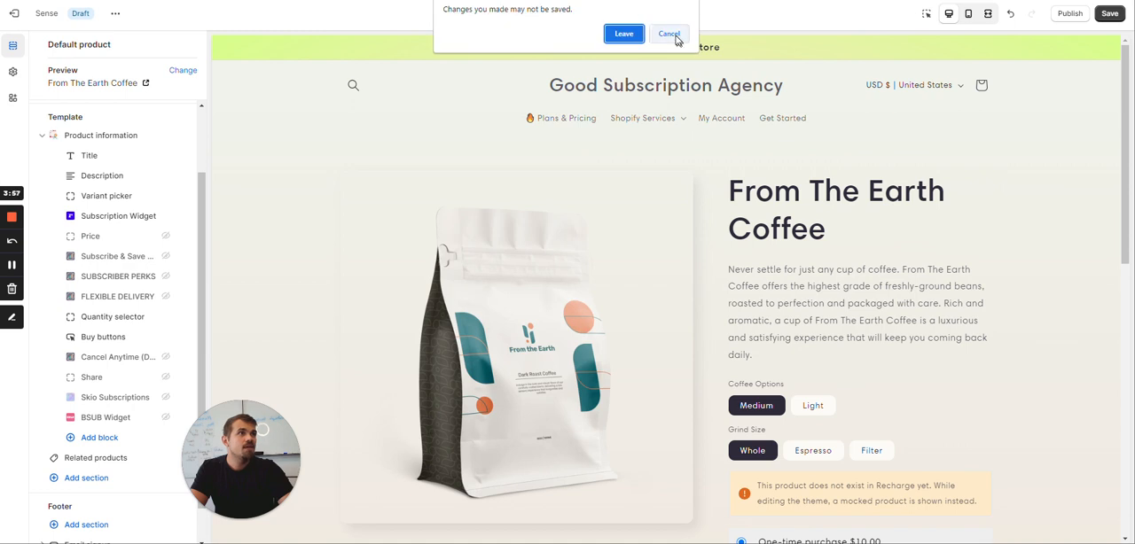
Leave the earlier editor page without saving its changes and try to save the Default product template
left_click(626, 36)
left_click(1106, 22)
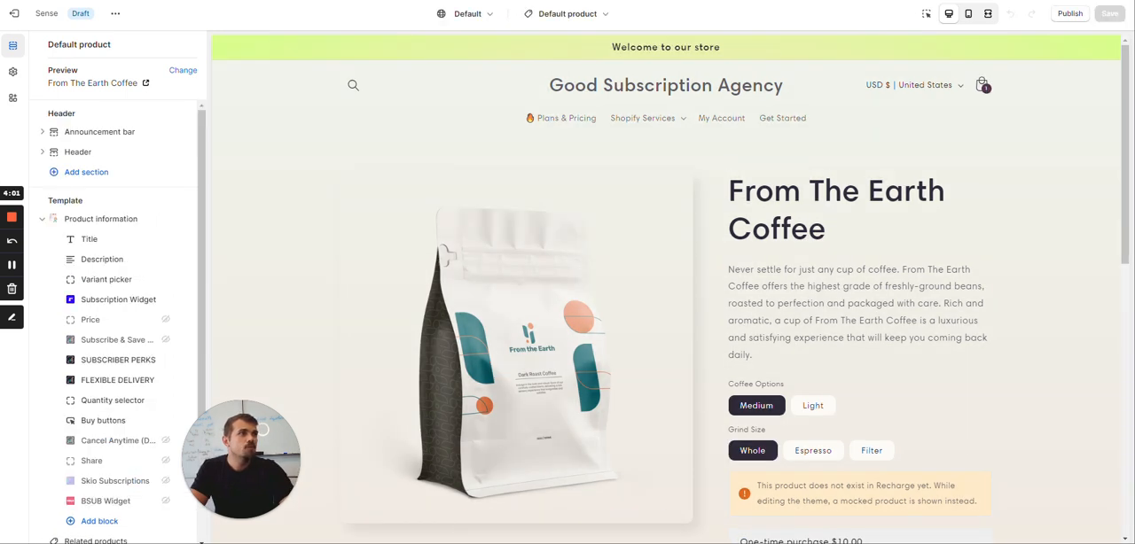
left_click(1108, 14)
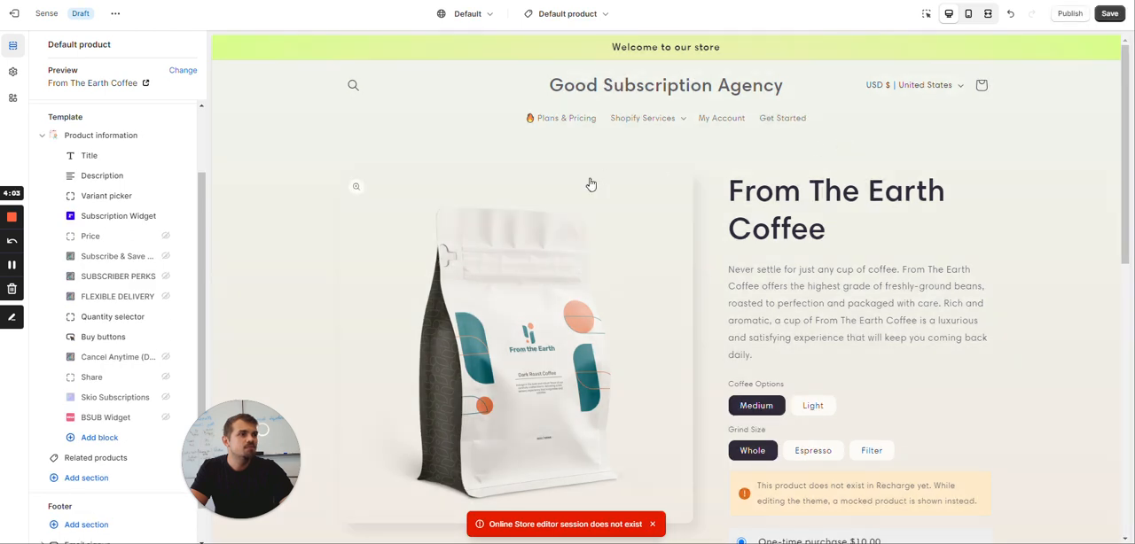
scroll(673, 195, "down", 2)
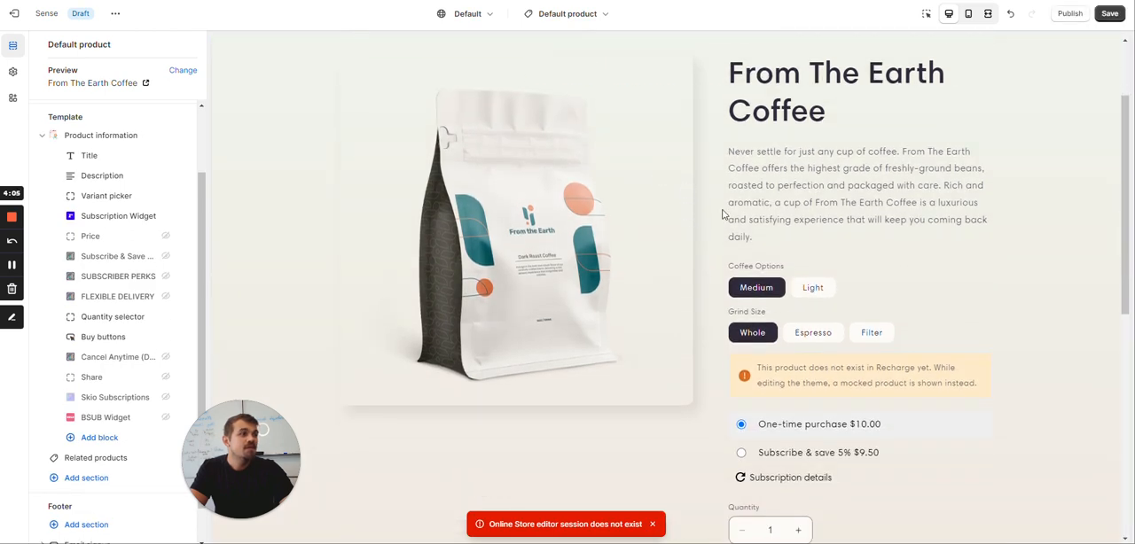
scroll(720, 216, "down", 2)
scroll(719, 216, "up", 5)
key("ctrl+shift+Tab")
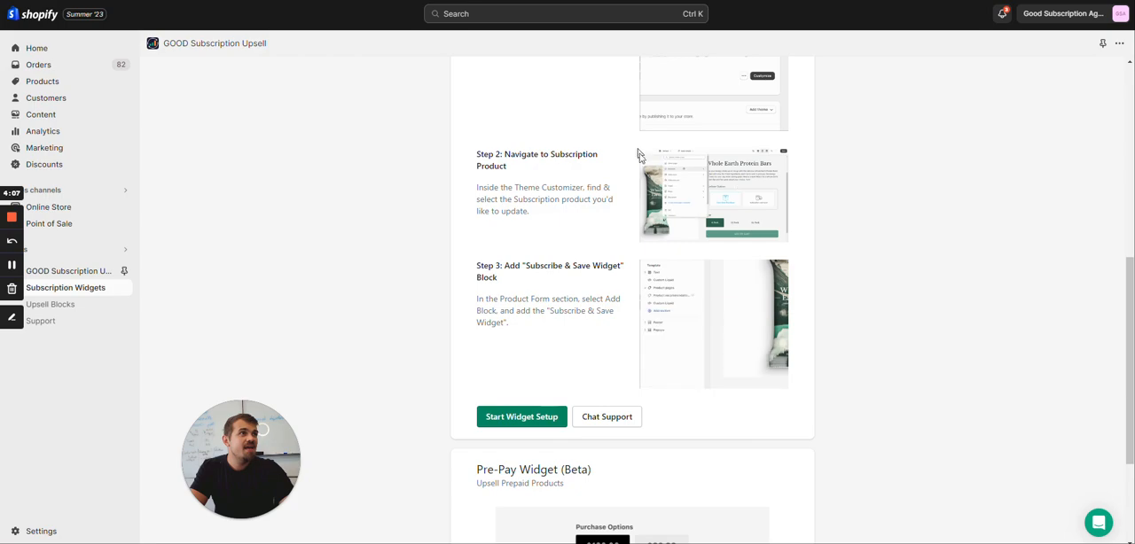
key("ctrl+Tab")
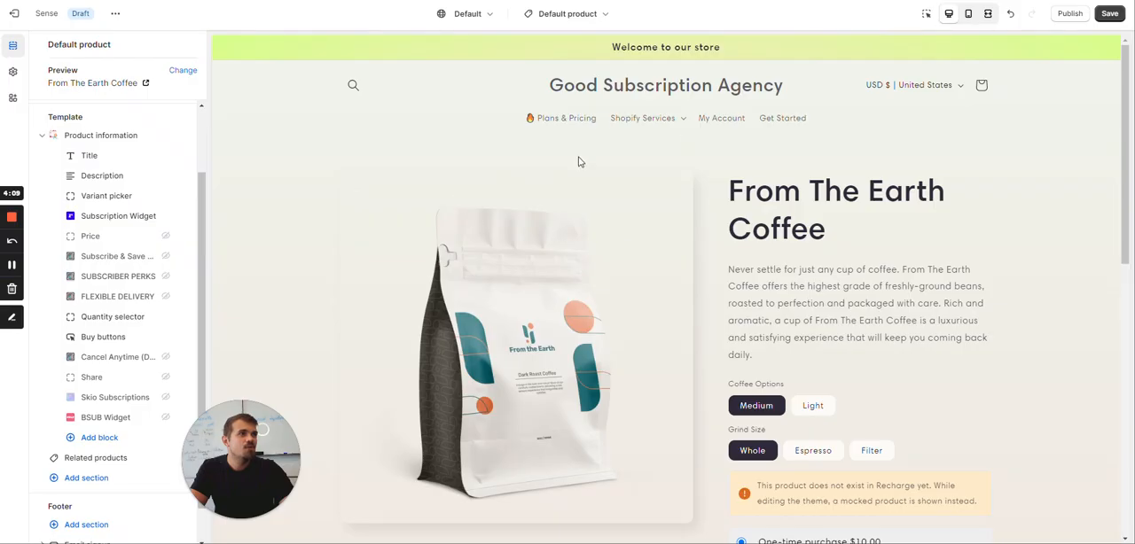
Try again to save the Default product template of the Sense theme
left_click(596, 17)
left_click(747, 78)
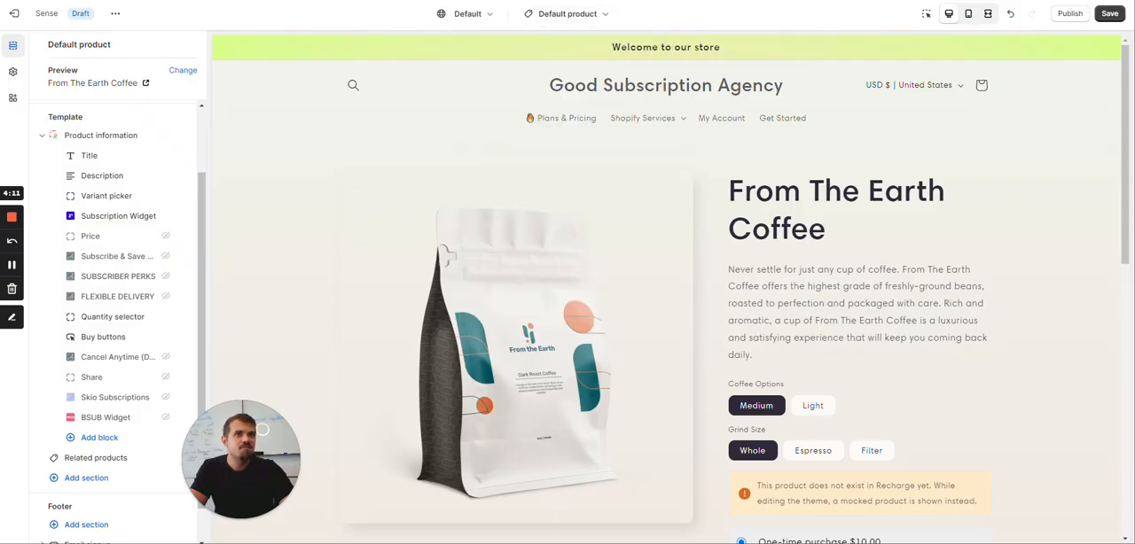
left_click(1109, 14)
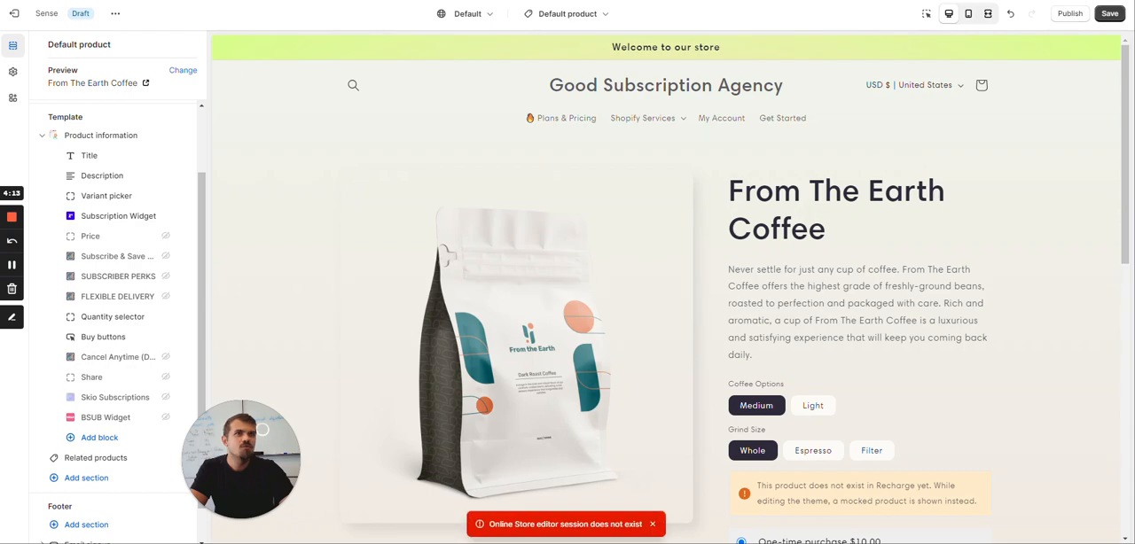
left_click(624, 53)
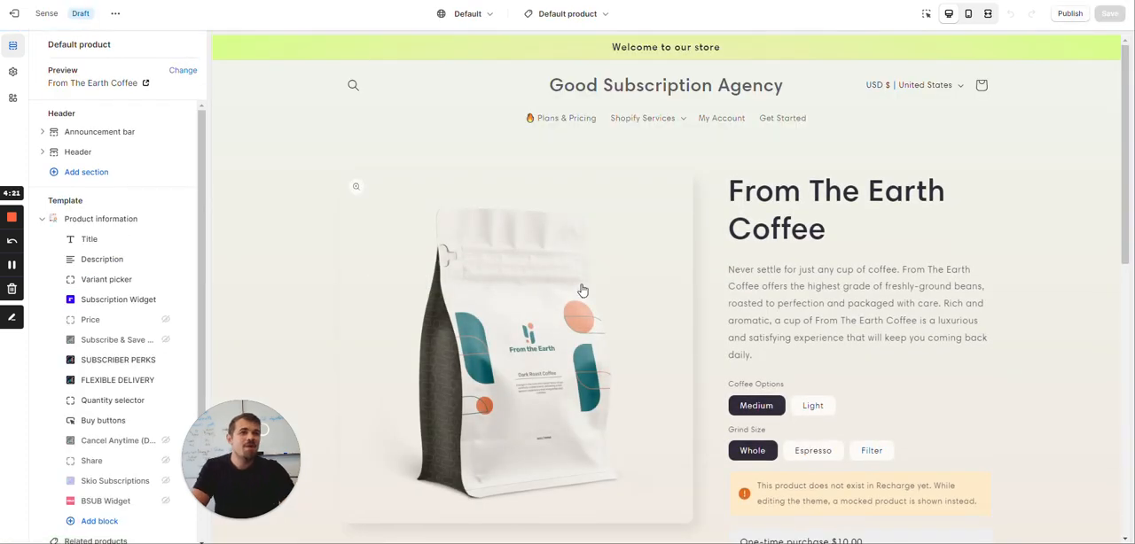
Examine the one-time and subscribe & save purchase options and the subscription details note in the From The Earth Coffee preview
scroll(634, 223, "down", 2)
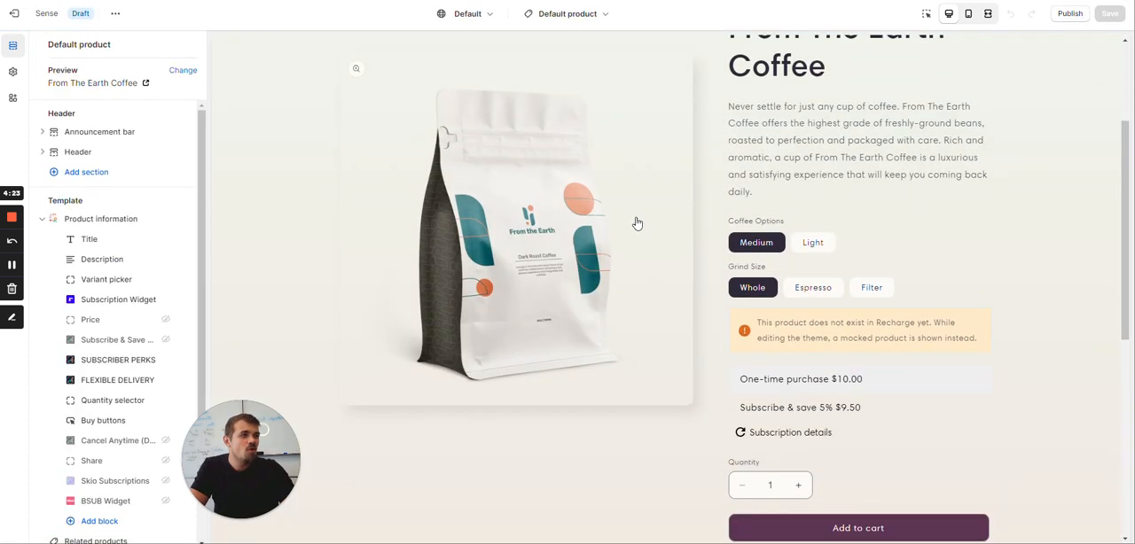
scroll(709, 236, "up", 1)
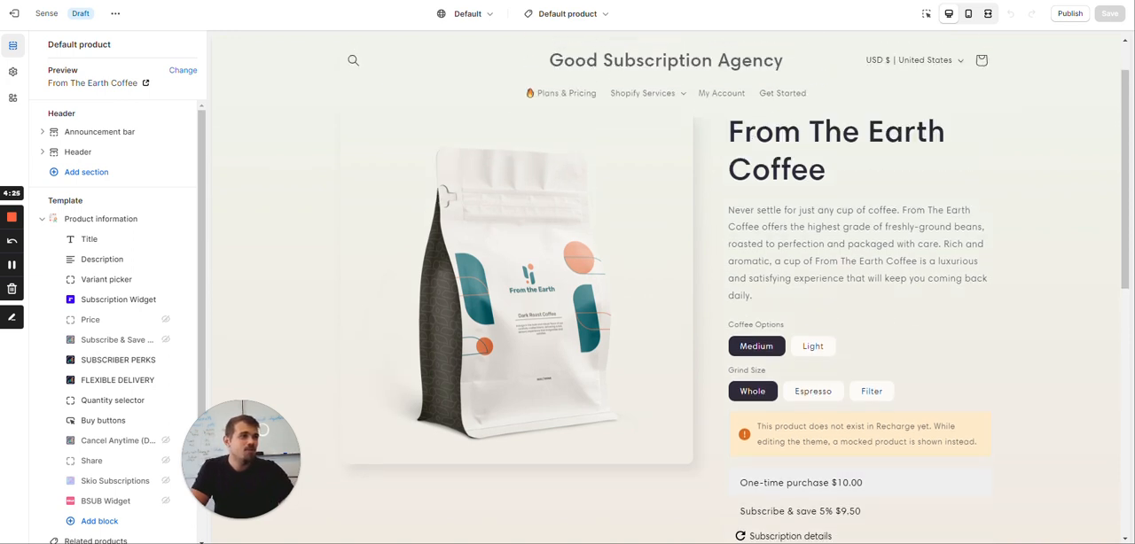
scroll(741, 288, "down", 3)
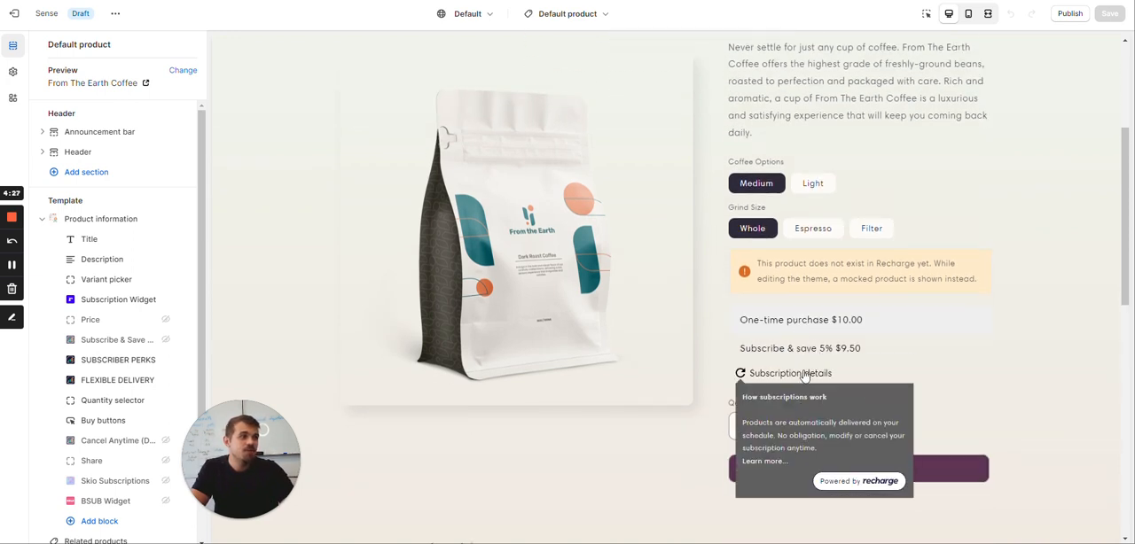
mouse_move(811, 376)
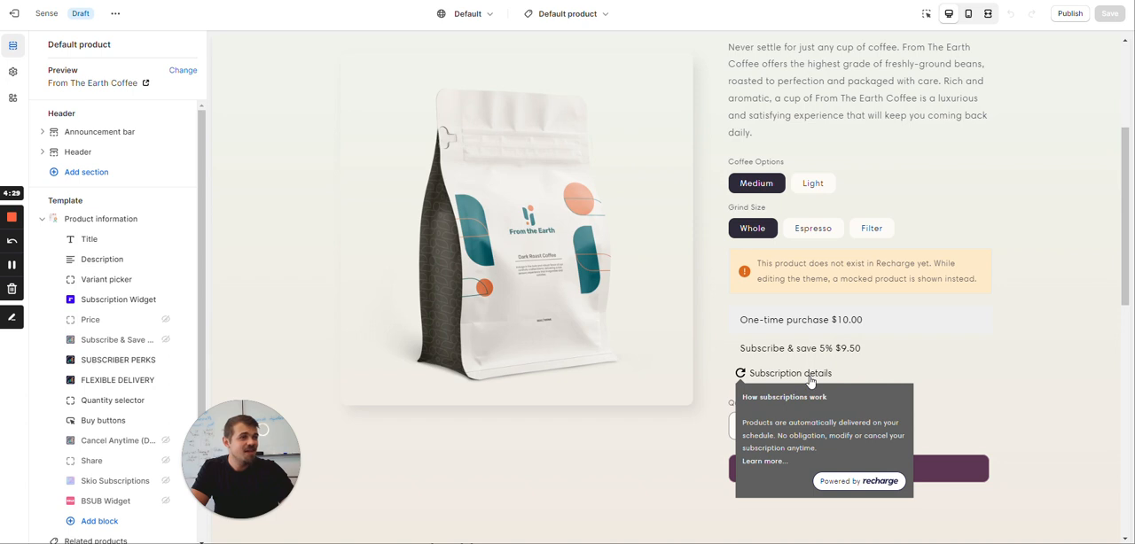
Check the Recharge Subscription Widget block's settings and hide that block in the Product information section
left_click(102, 299)
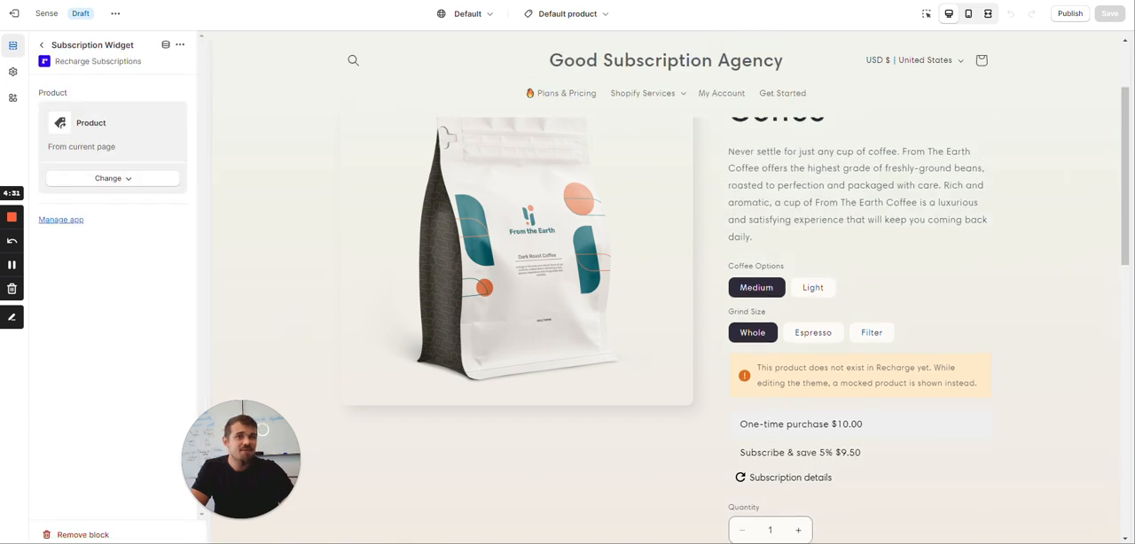
left_click(42, 45)
scroll(158, 255, "down", 2)
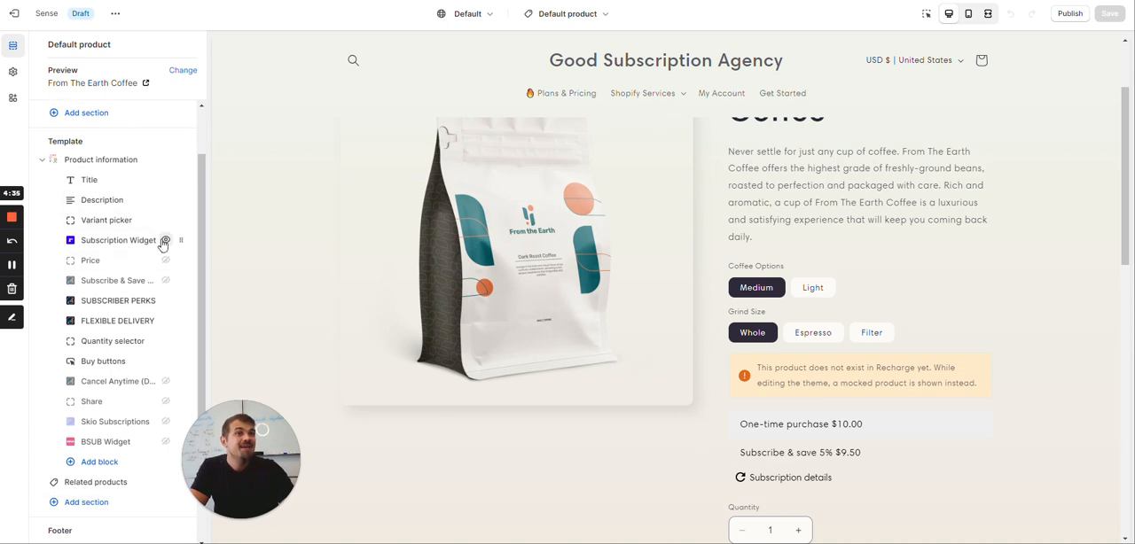
left_click(164, 242)
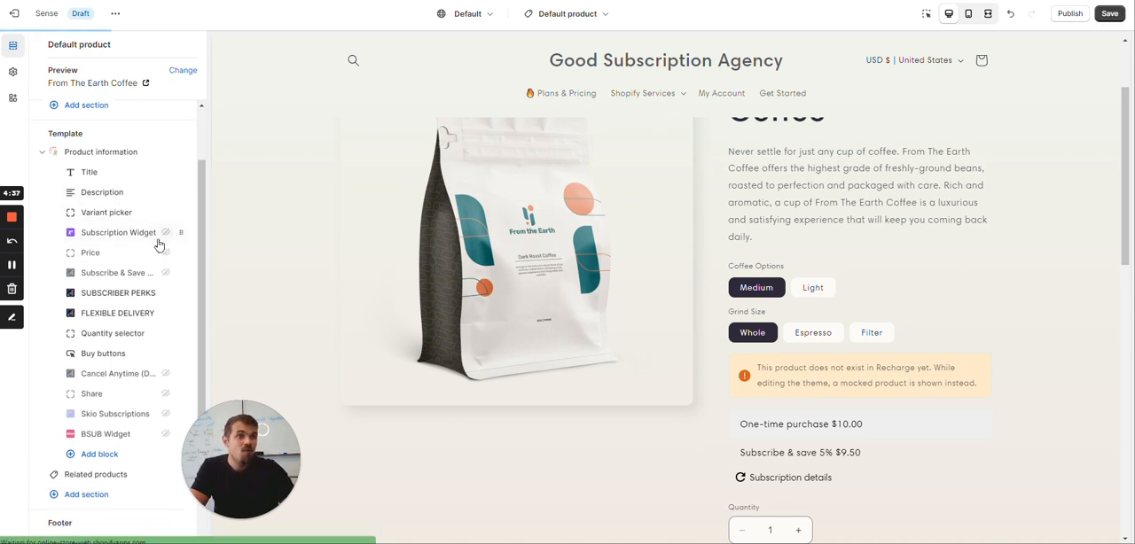
Add an Icon with text block to Product information and make the existing Subscribe & Save Widget block visible
scroll(133, 328, "down", 1)
left_click(102, 398)
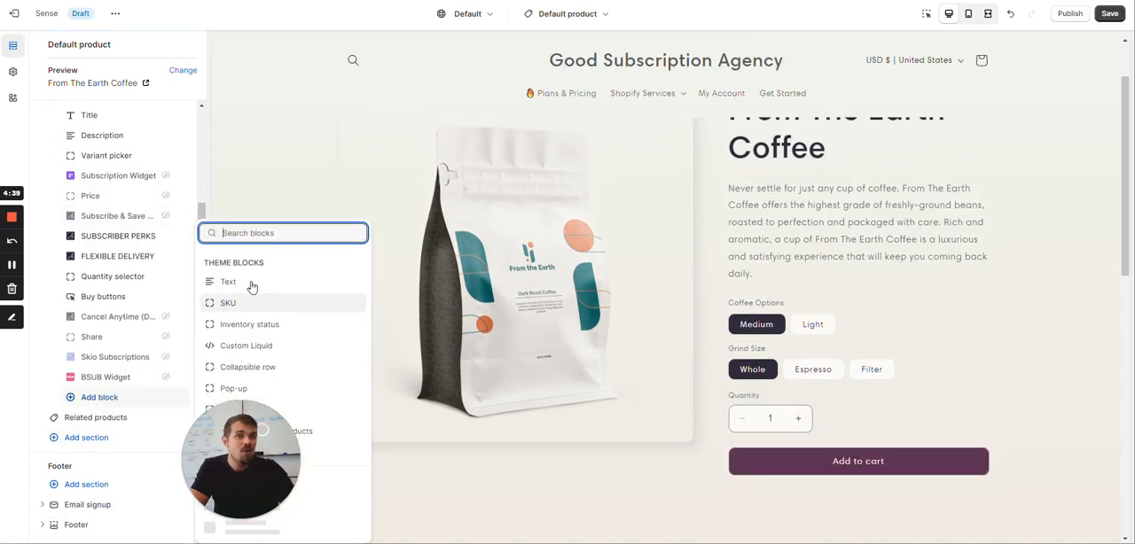
left_click_drag(266, 448, 1085, 455)
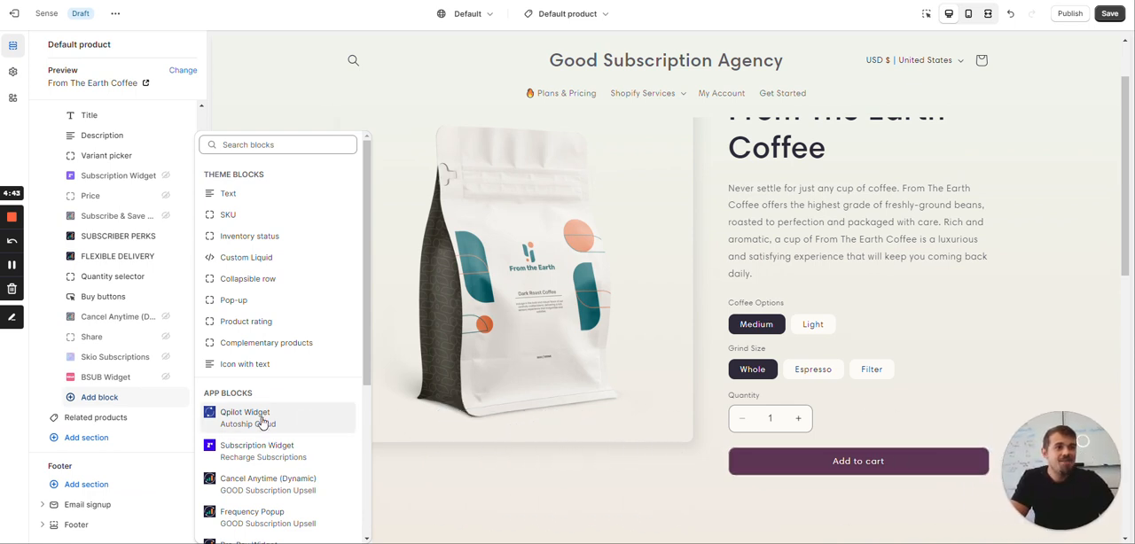
scroll(261, 422, "down", 3)
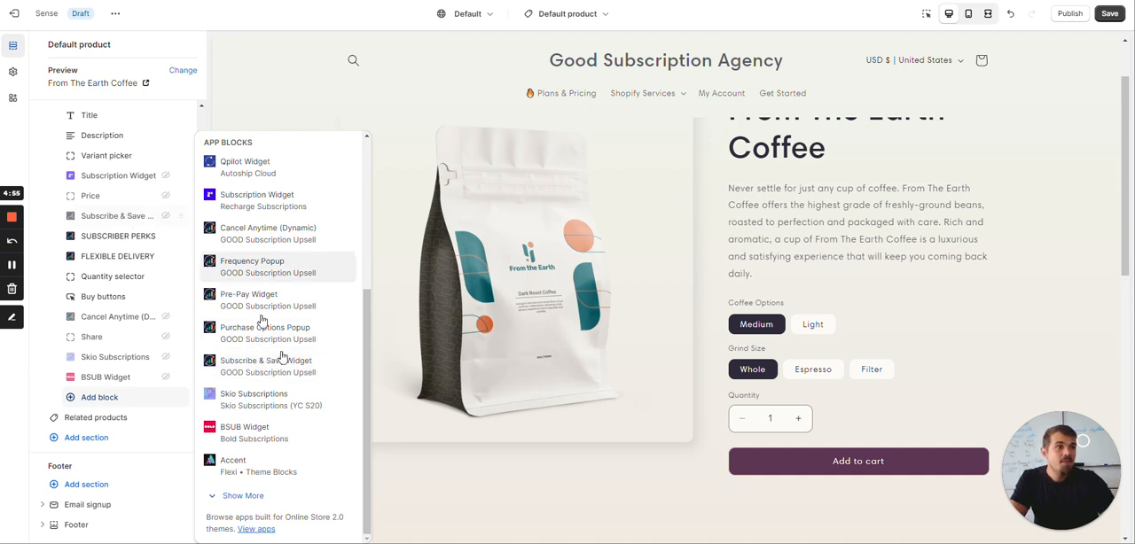
left_click(297, 378)
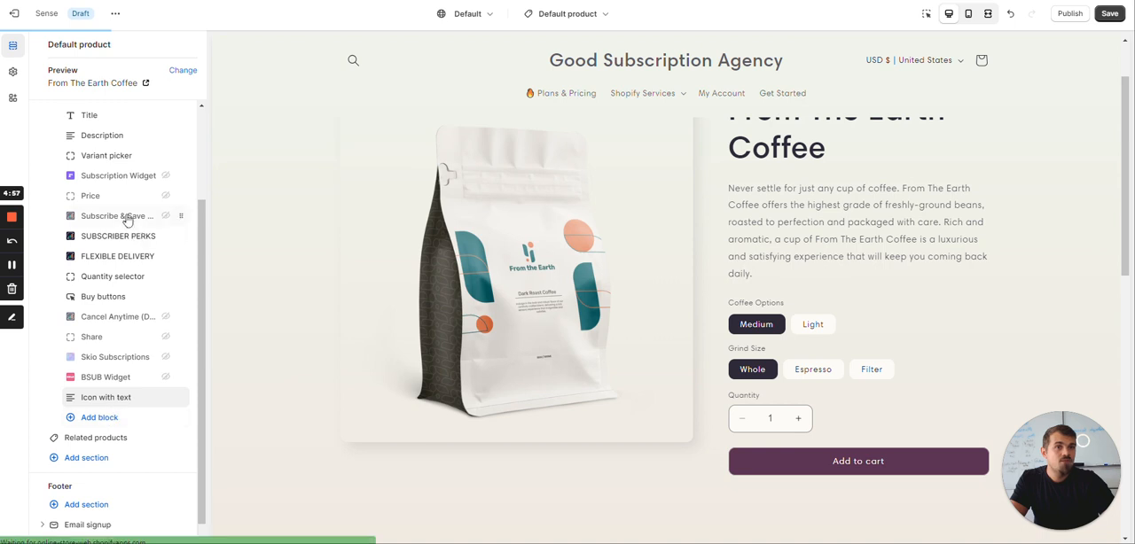
left_click(42, 46)
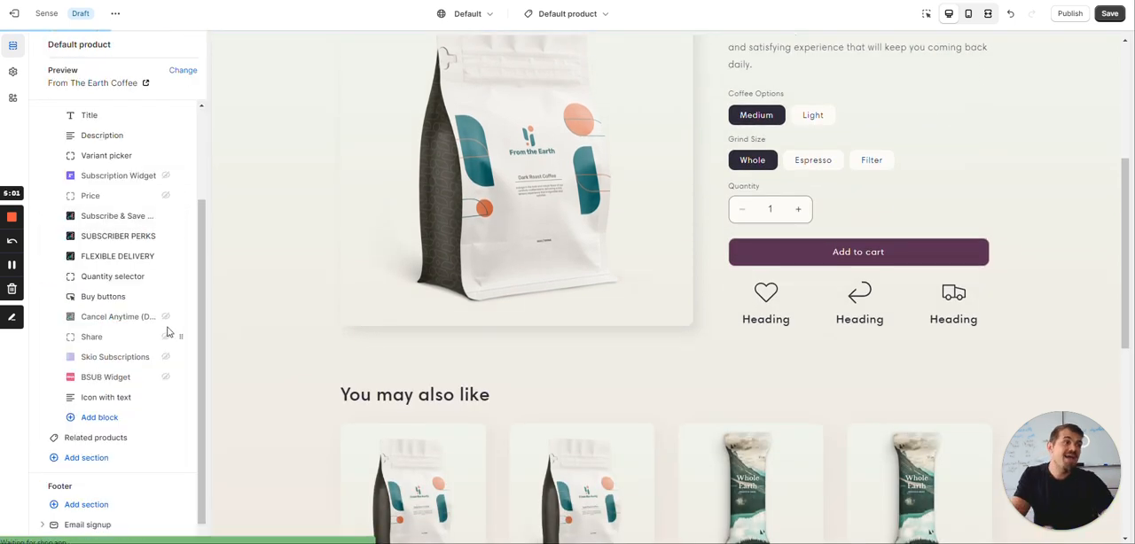
Open the Subscribe & Save Widget block's settings and try its purchase options and delivery frequencies in the preview
scroll(815, 239, "down", 2)
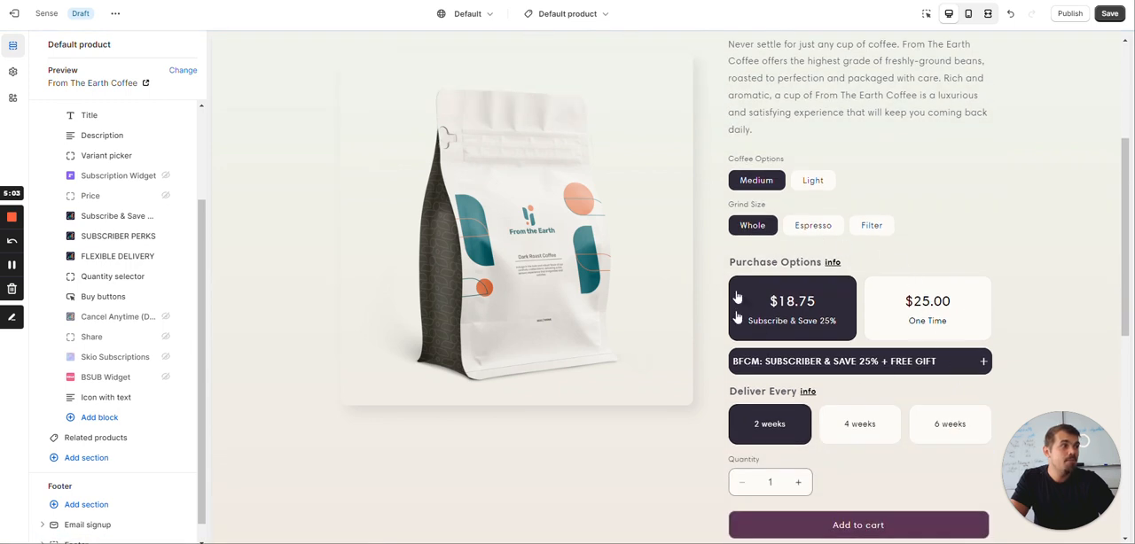
scroll(862, 310, "down", 1)
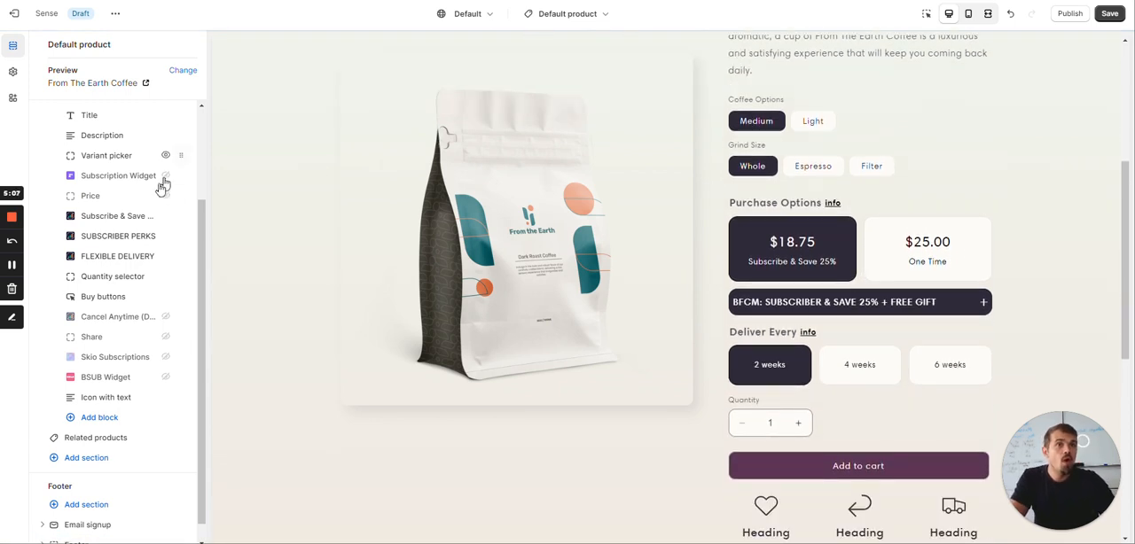
left_click(124, 217)
scroll(887, 310, "down", 2)
left_click(947, 320)
left_click(829, 317)
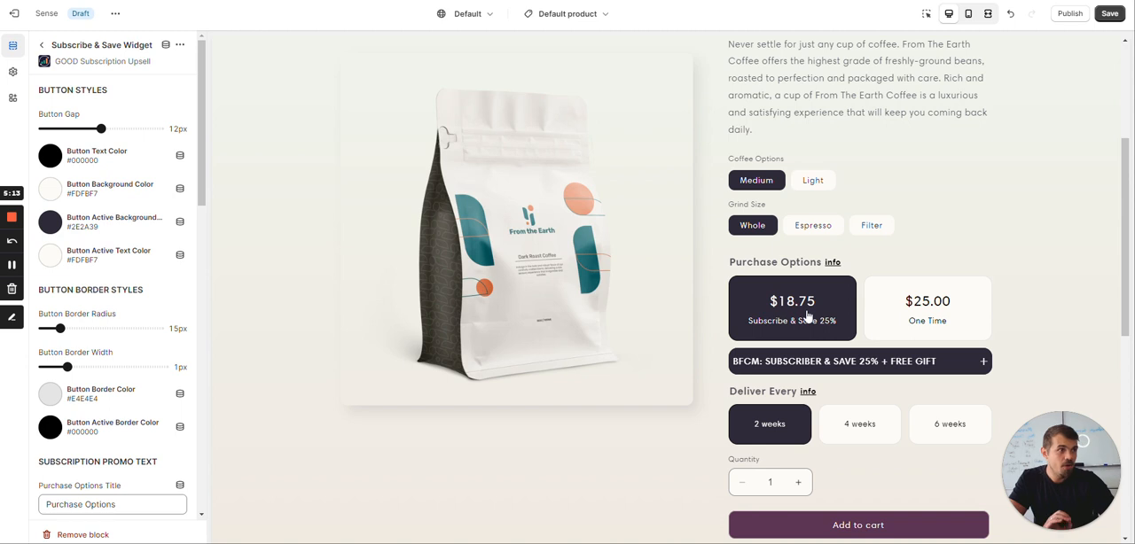
left_click(853, 435)
left_click(951, 432)
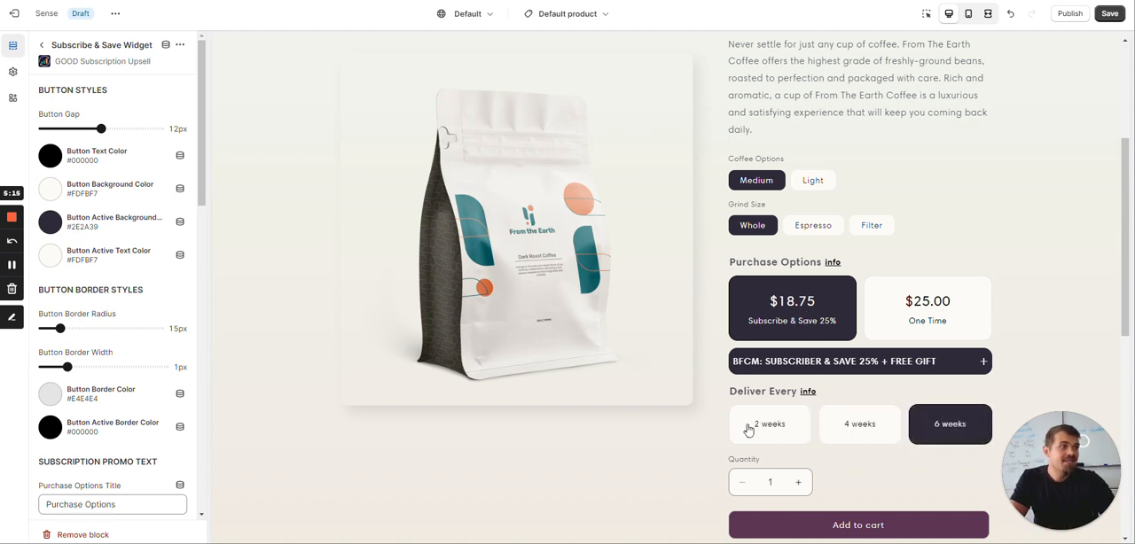
left_click(751, 427)
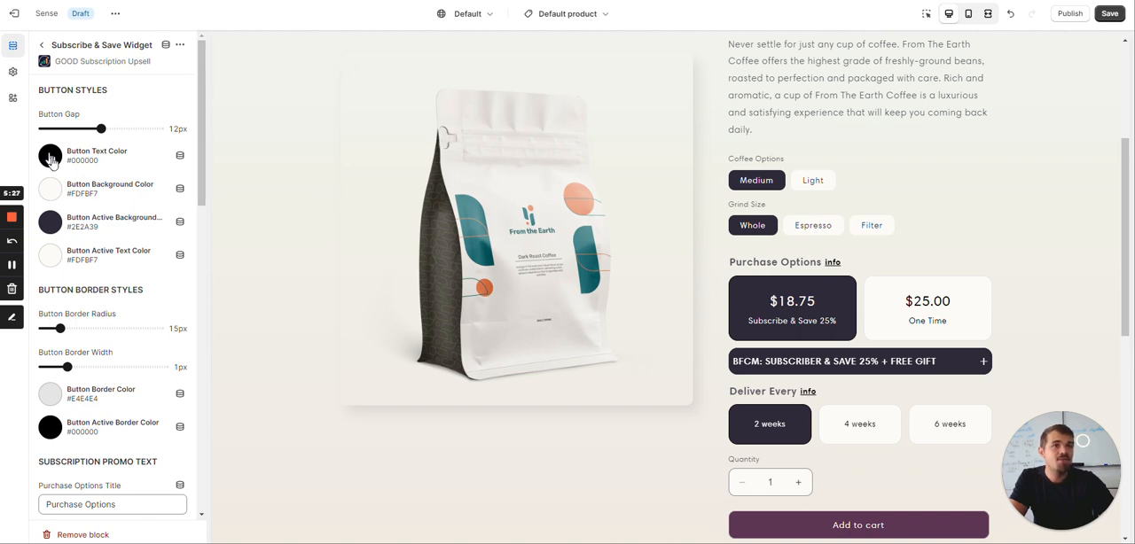
Inspect the widget's button styles, including the active background and active text colors and the border settings
left_click(53, 227)
left_click(53, 227)
left_click(51, 262)
left_click(52, 261)
scroll(102, 204, "down", 5)
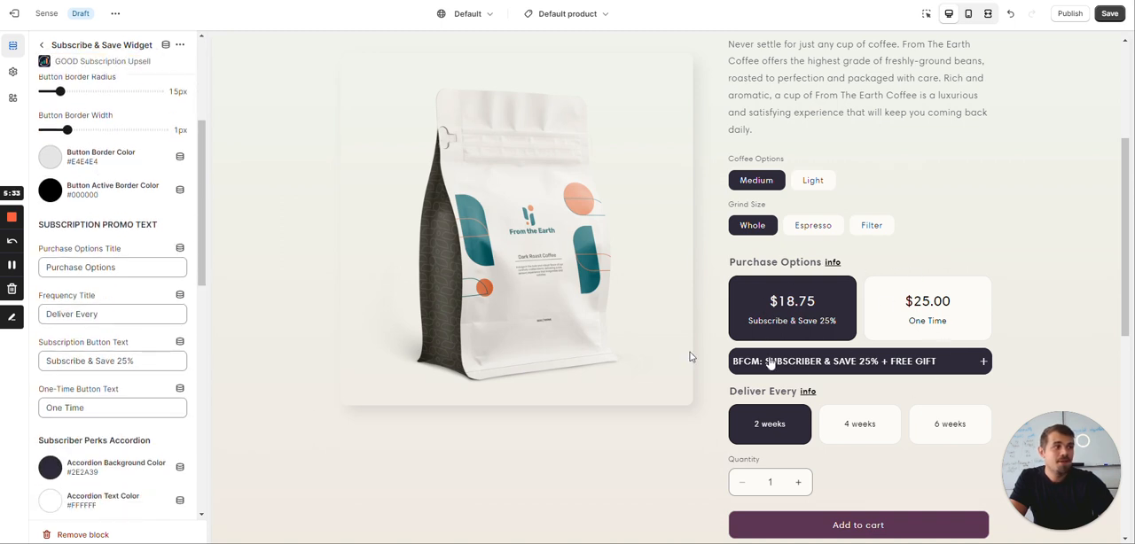
Compare the Purchase Options and Frequency title settings under Subscription Promo Text with the matching headings in the preview
scroll(104, 174, "down", 1)
scroll(115, 266, "up", 3)
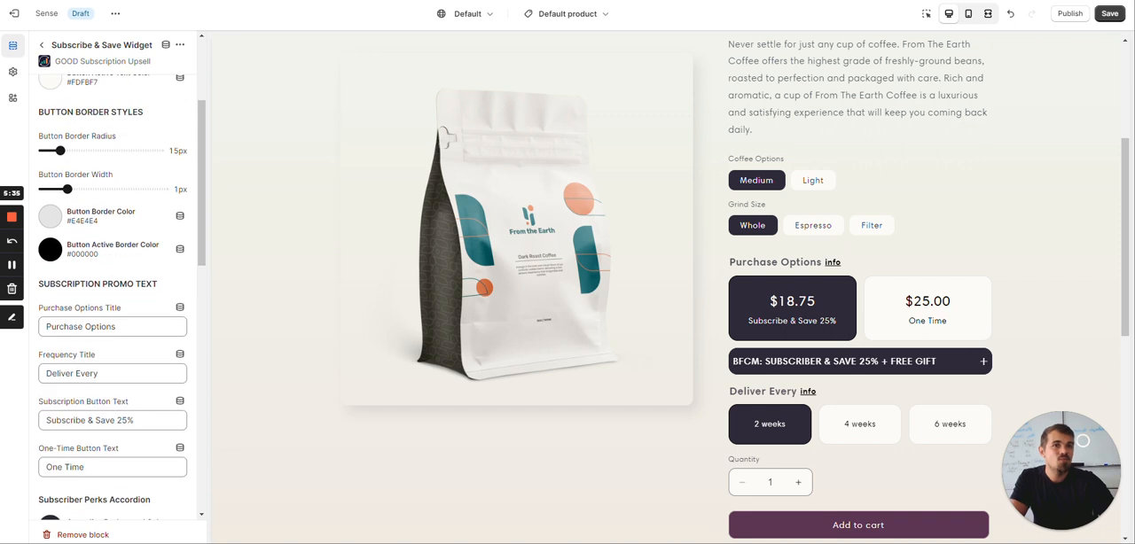
scroll(126, 80, "up", 3)
scroll(124, 177, "down", 6)
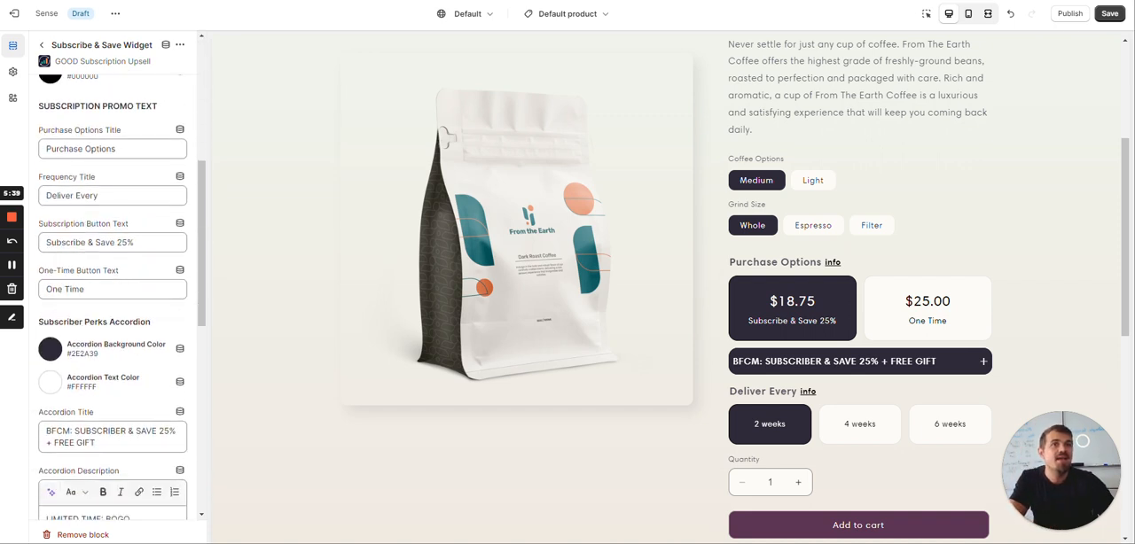
left_click_drag(729, 262, 840, 288)
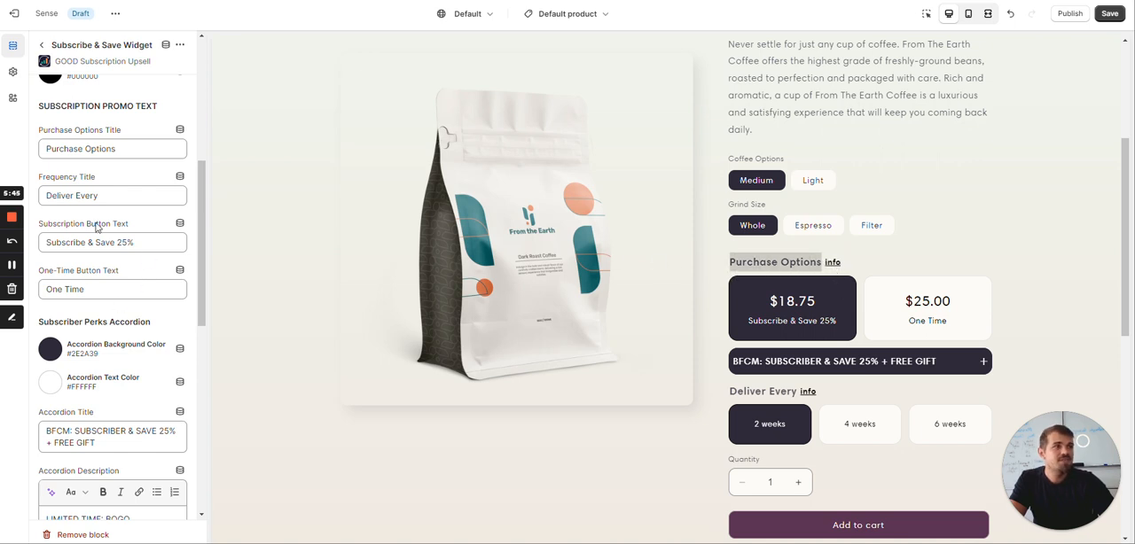
double_click(755, 392)
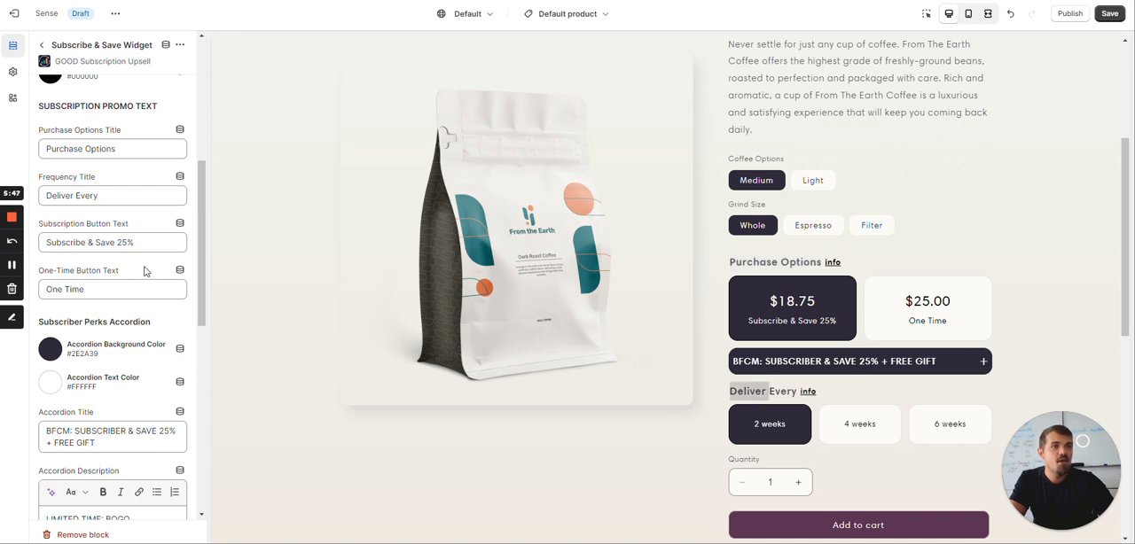
Expand the subscriber perks accordion in the preview and compare it with its color, title, description and image settings
scroll(93, 239, "down", 3)
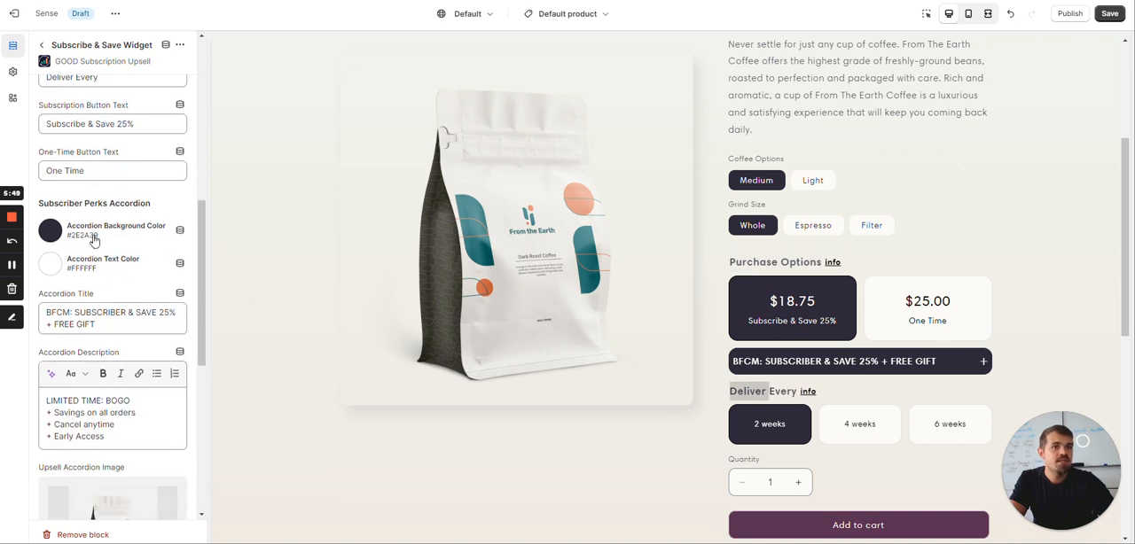
left_click(888, 362)
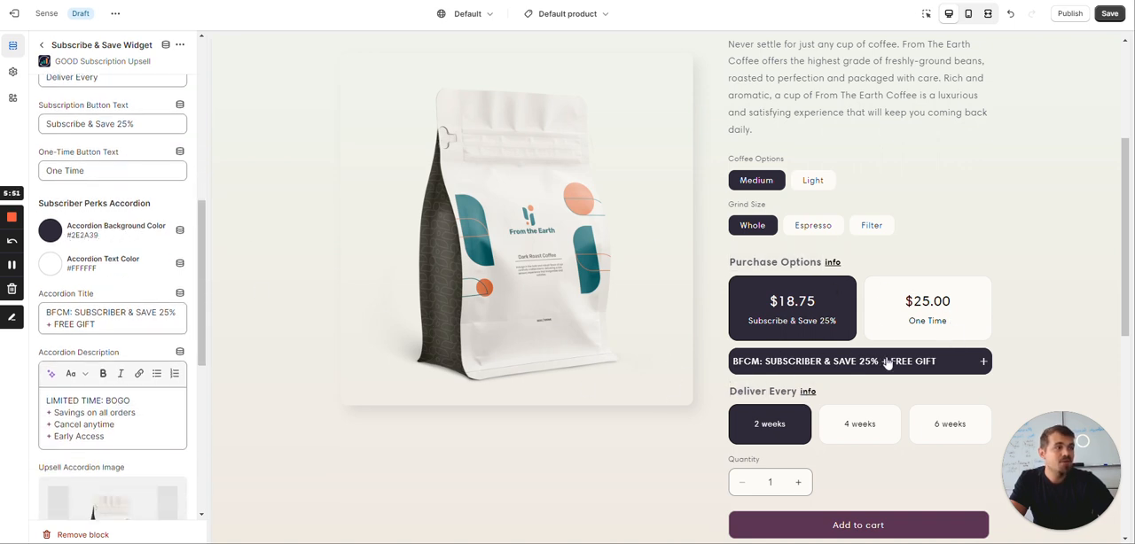
scroll(887, 363, "down", 1)
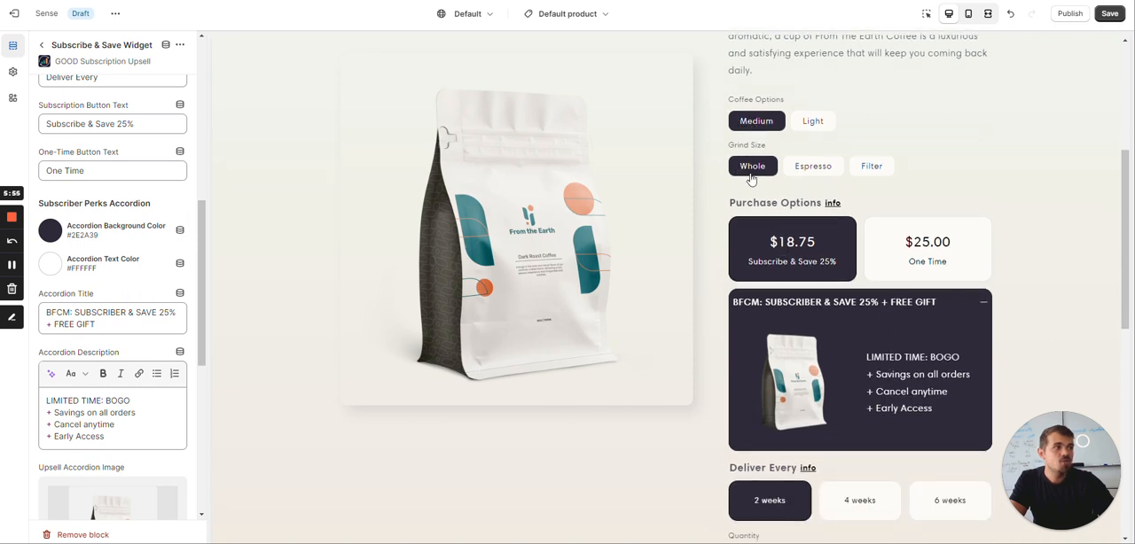
scroll(845, 381, "down", 1)
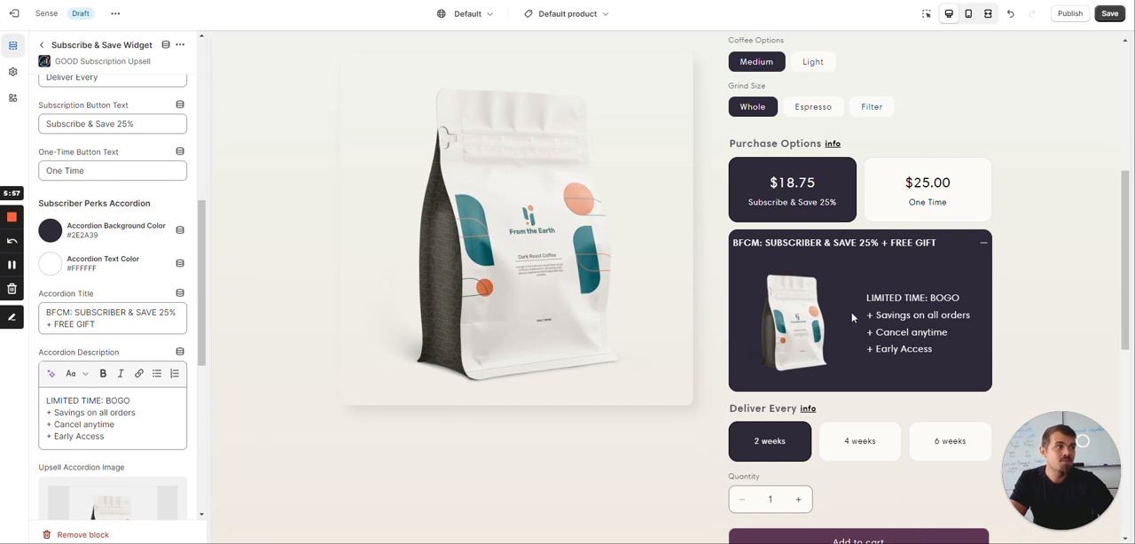
scroll(92, 288, "down", 1)
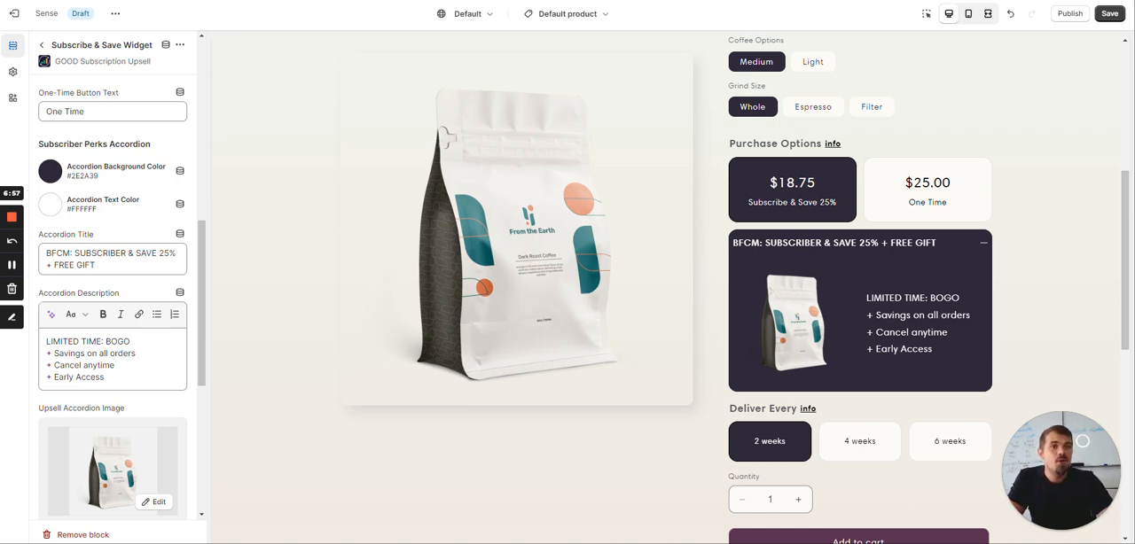
scroll(102, 266, "down", 3)
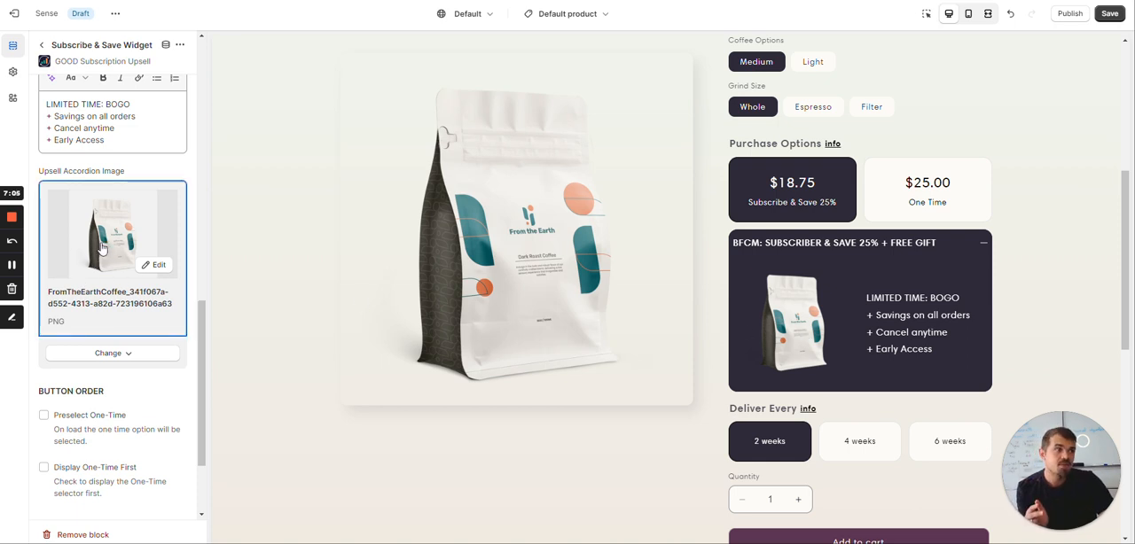
Look over the Button Order settings and place the text cursor at the "Cancel anytime" line of the Accordion Description
scroll(119, 282, "down", 1)
scroll(118, 282, "up", 2)
left_click(113, 200)
key("ctrl+a")
left_click(119, 189)
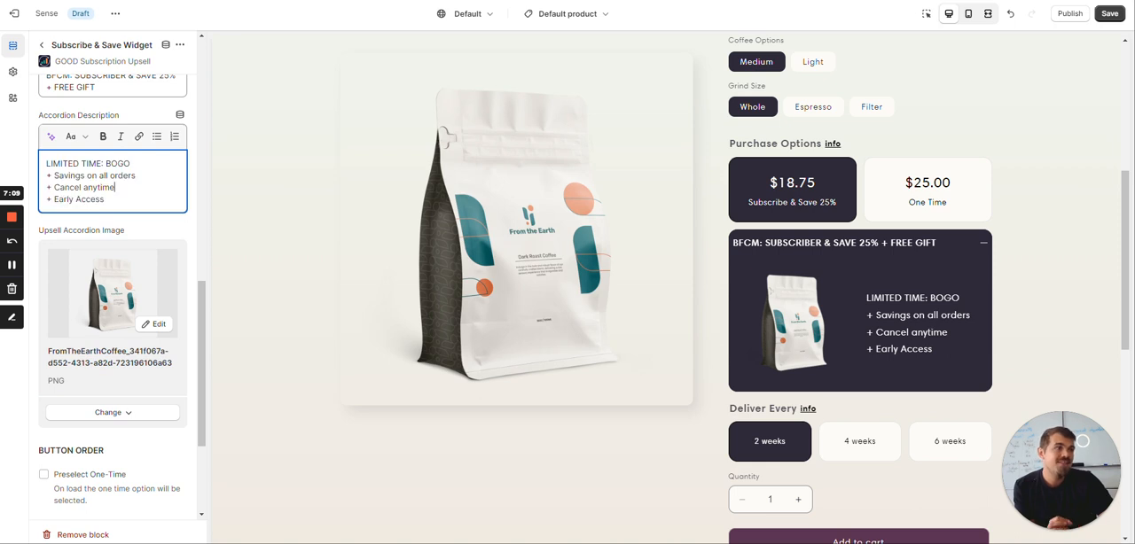
Switch the preview to the One Time option, examine the subscriber perks accordion, and select Subscribe & Save again
left_click(938, 210)
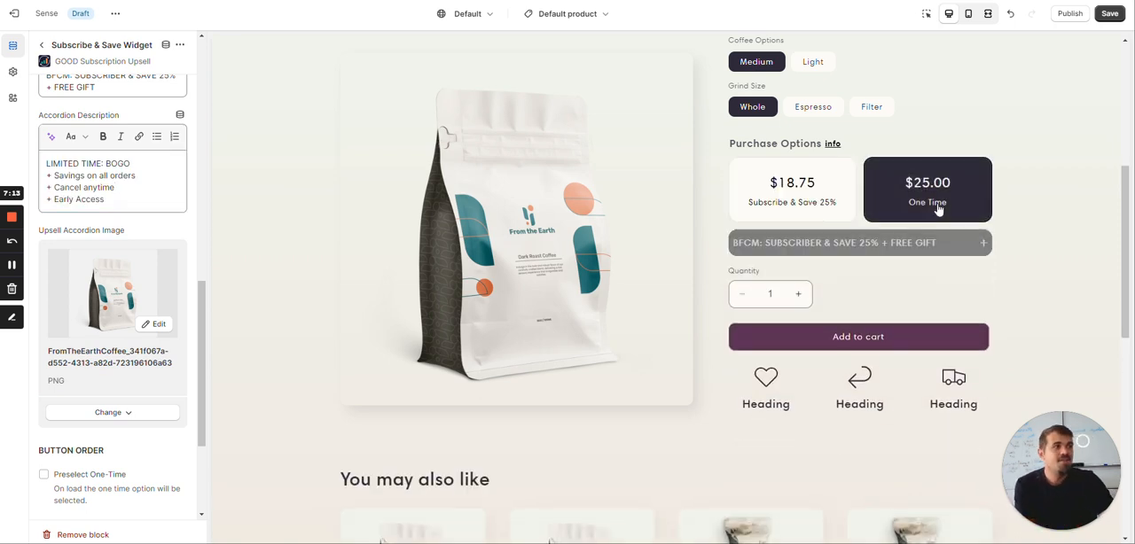
triple_click(871, 252)
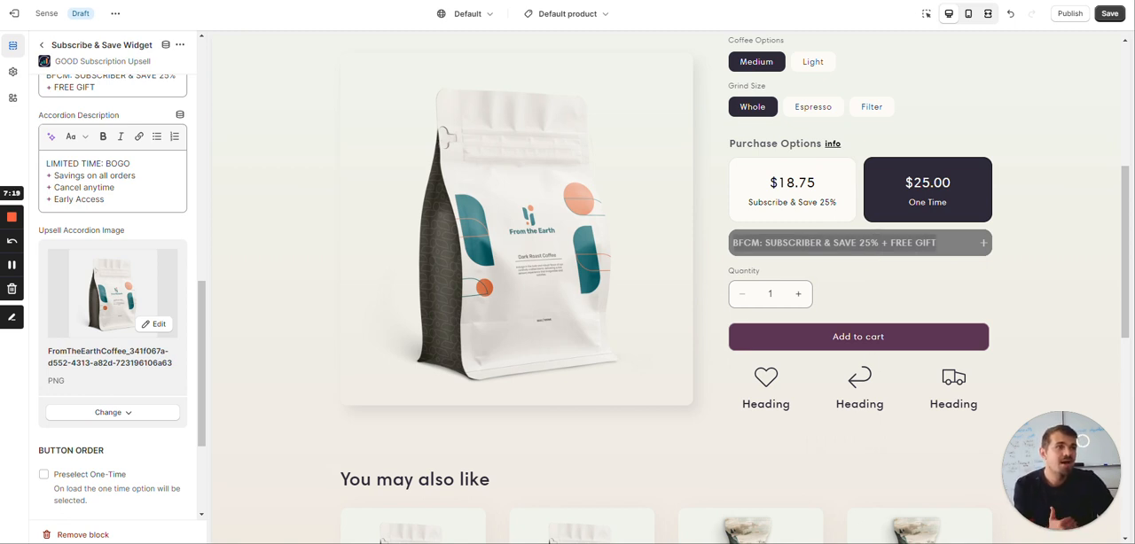
left_click(839, 252)
left_click(811, 207)
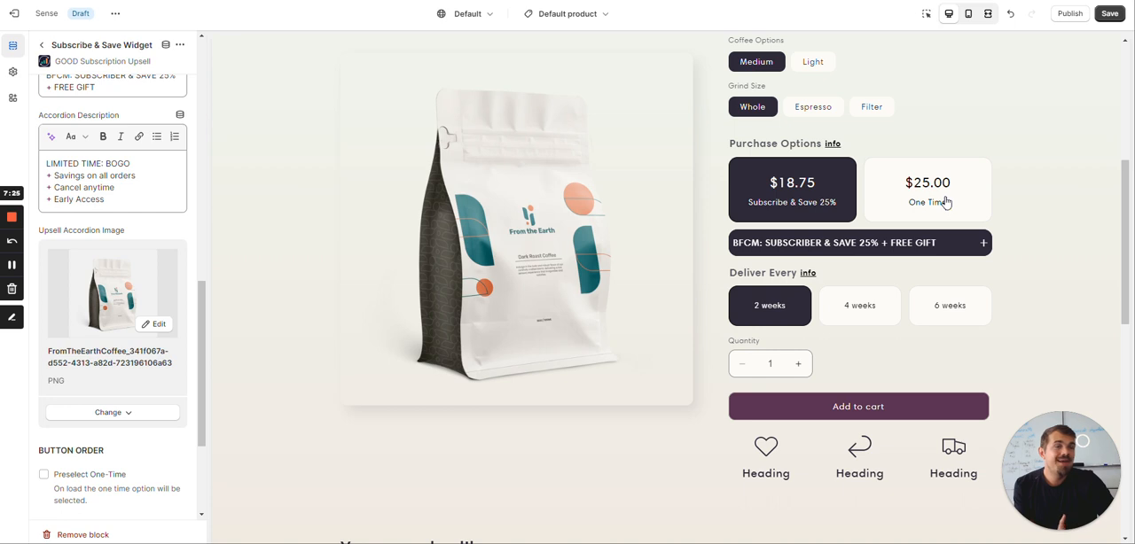
Review the Button Order, Block Padding and Subscriber Perks Accordion settings of the Subscribe & Save Widget
scroll(91, 360, "down", 2)
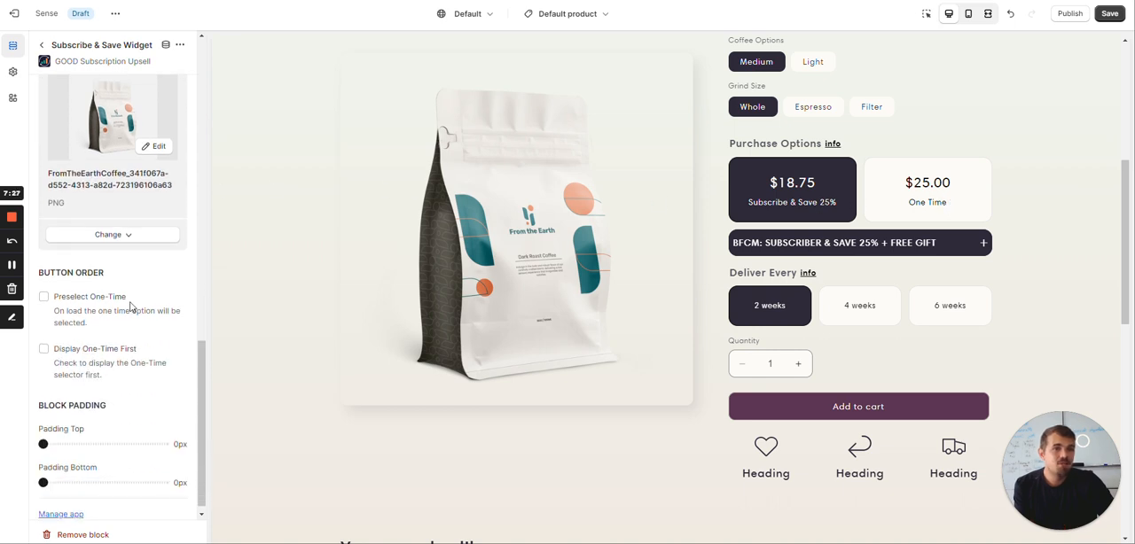
scroll(130, 306, "up", 4)
scroll(130, 306, "down", 3)
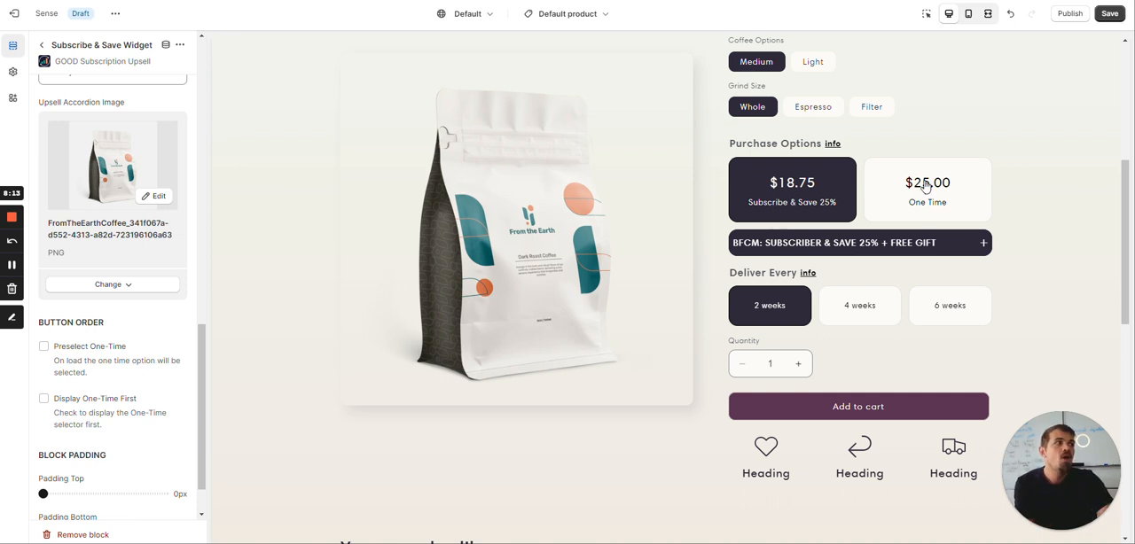
scroll(55, 187, "up", 5)
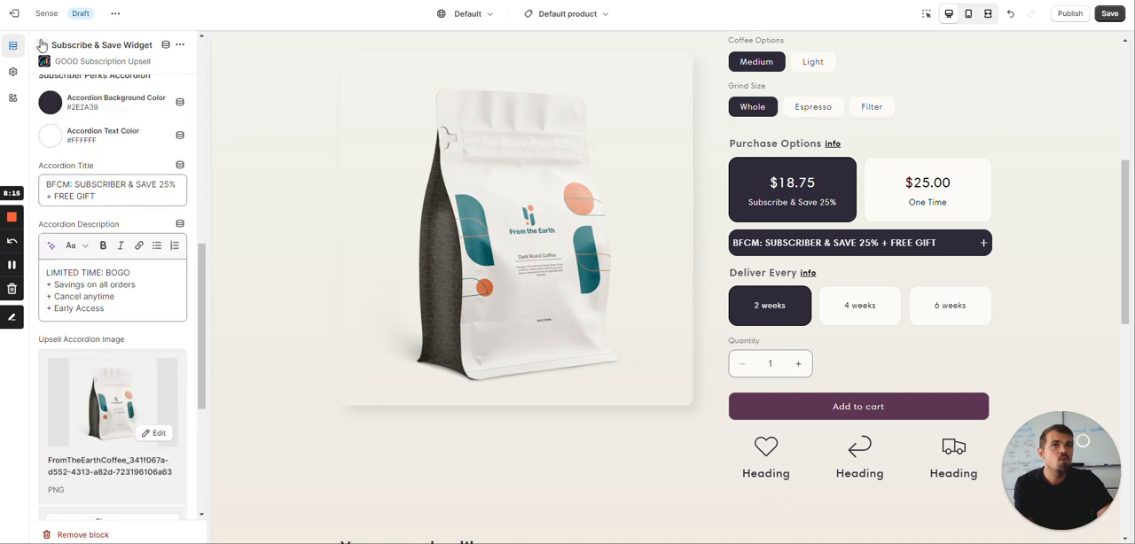
Look at the Cancel Anytime (Dynamic) block's settings and browse the app blocks that can be added to the product section
left_click(41, 44)
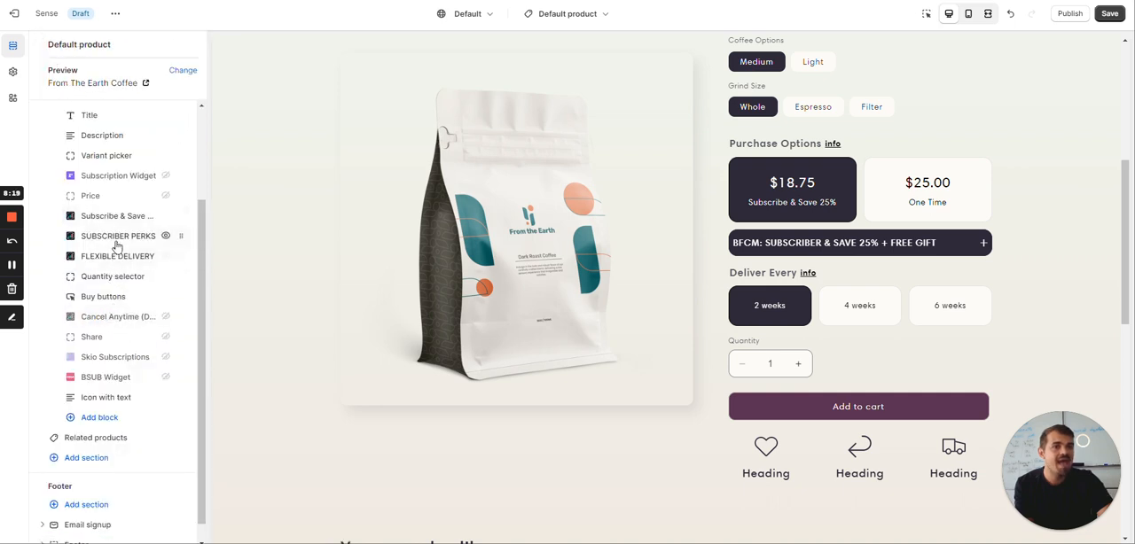
left_click(129, 318)
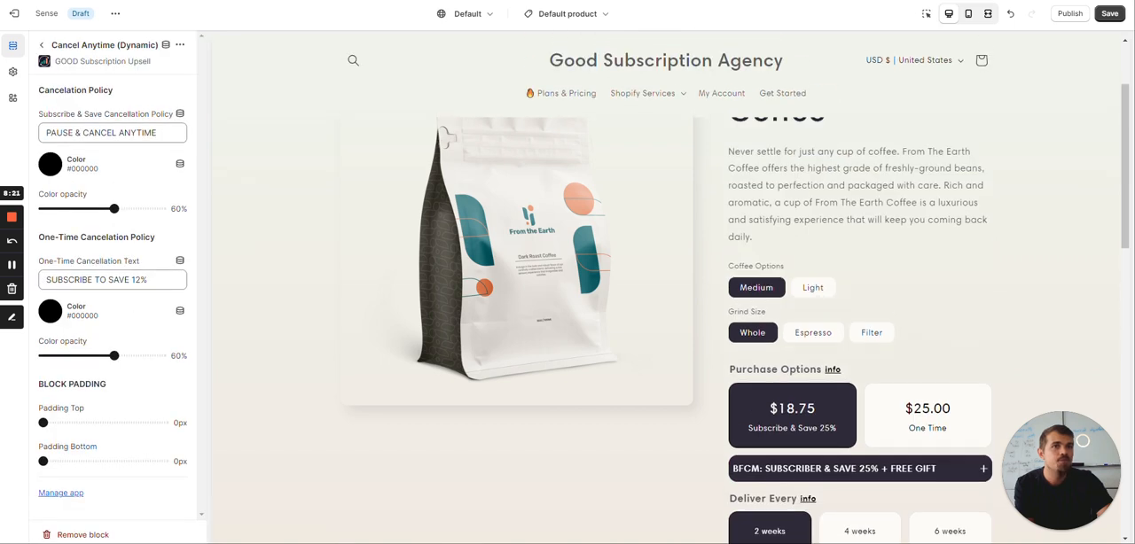
left_click(42, 49)
left_click(134, 422)
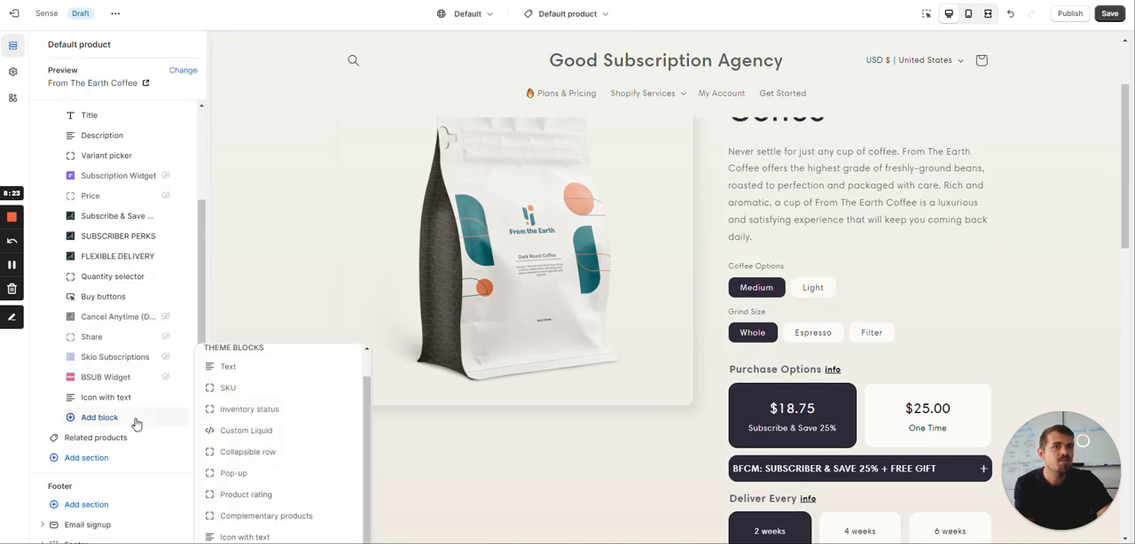
scroll(284, 329, "down", 1)
scroll(284, 329, "down", 3)
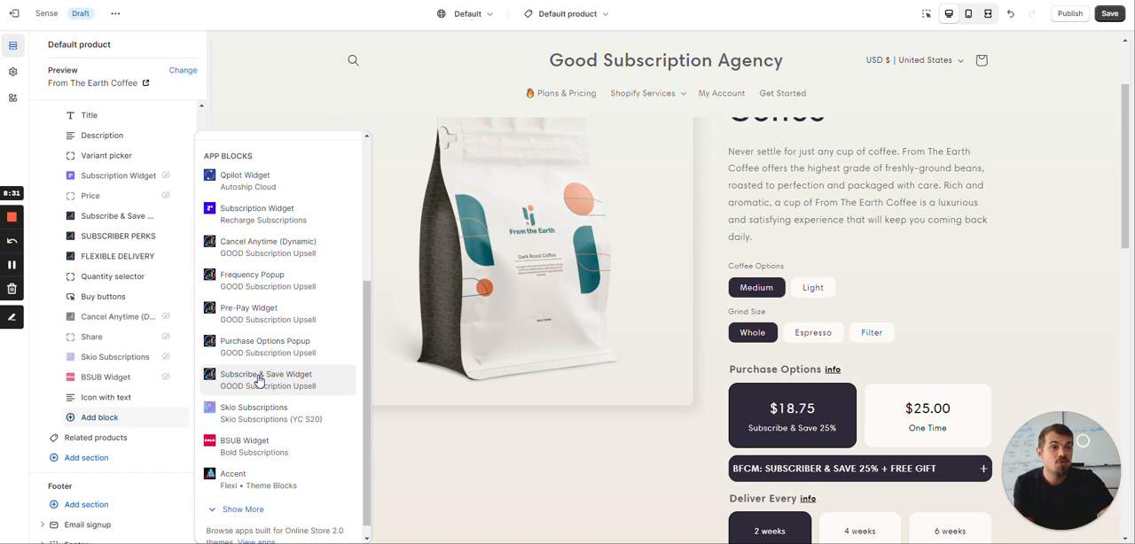
Unhide the Cancel Anytime (Dynamic) block so its text shows below the Add to cart button
left_click(124, 318)
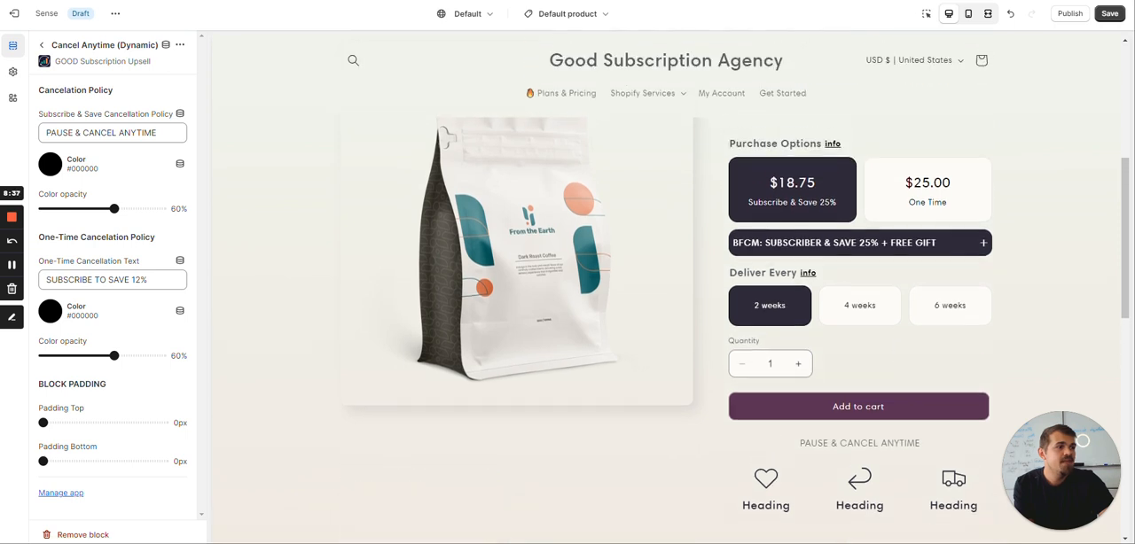
left_click(41, 45)
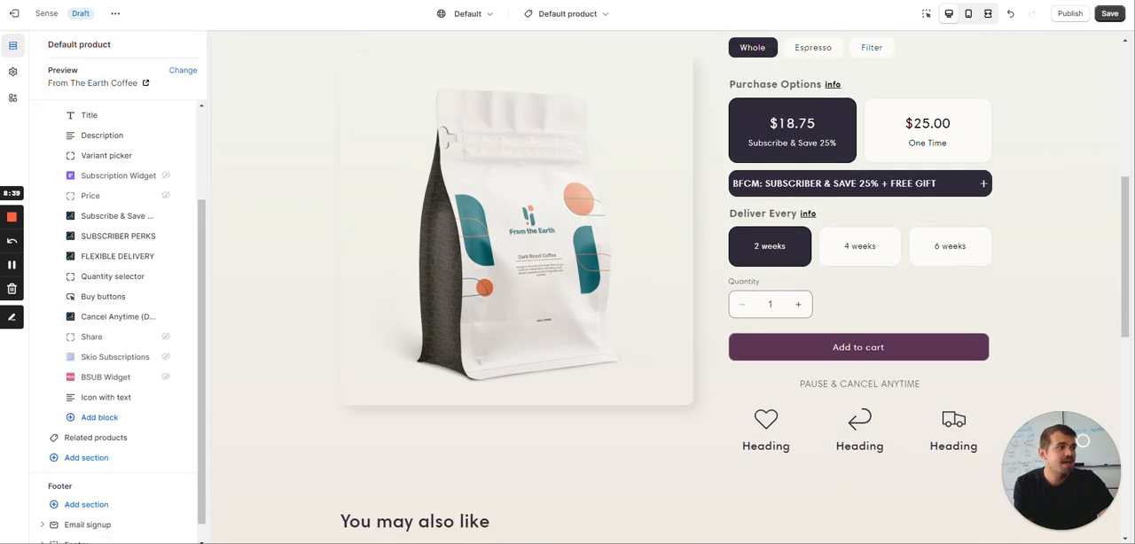
left_click(922, 388)
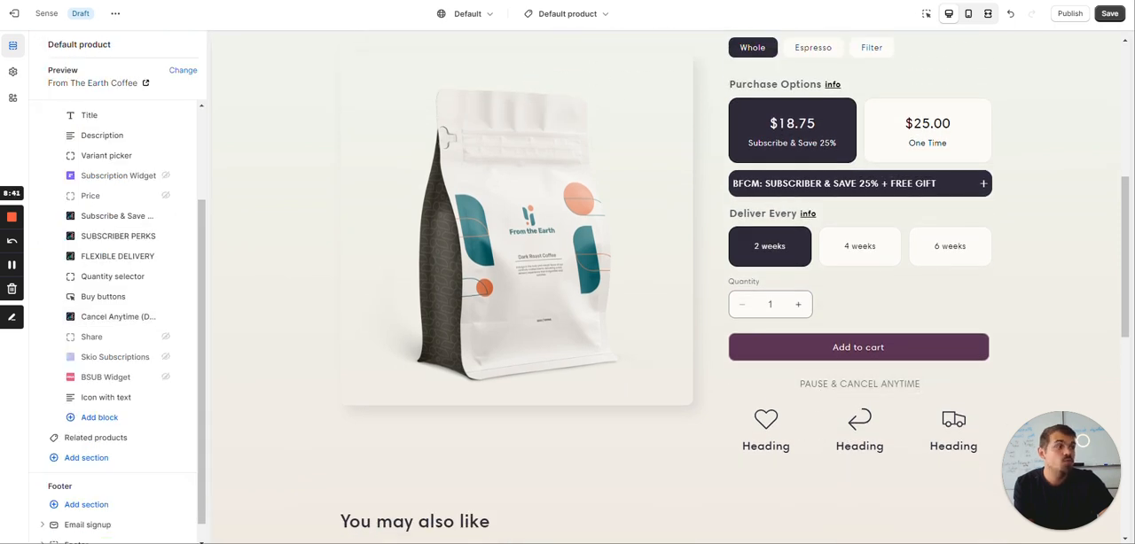
Set the Subscribe & Save cancellation policy color to the magenta #9B046F in the Cancel Anytime (Dynamic) block
left_click(93, 316)
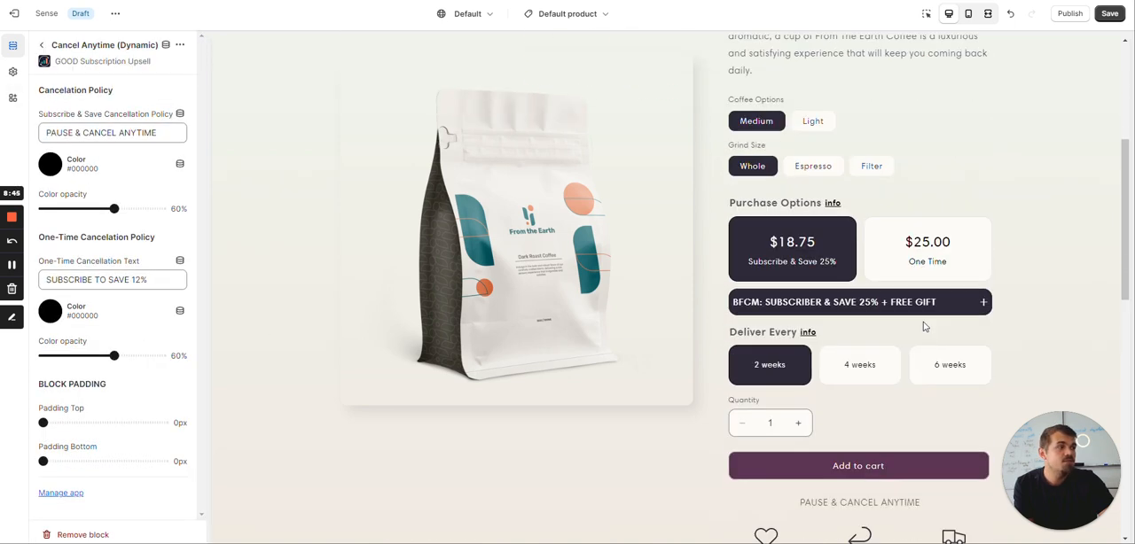
left_click(49, 164)
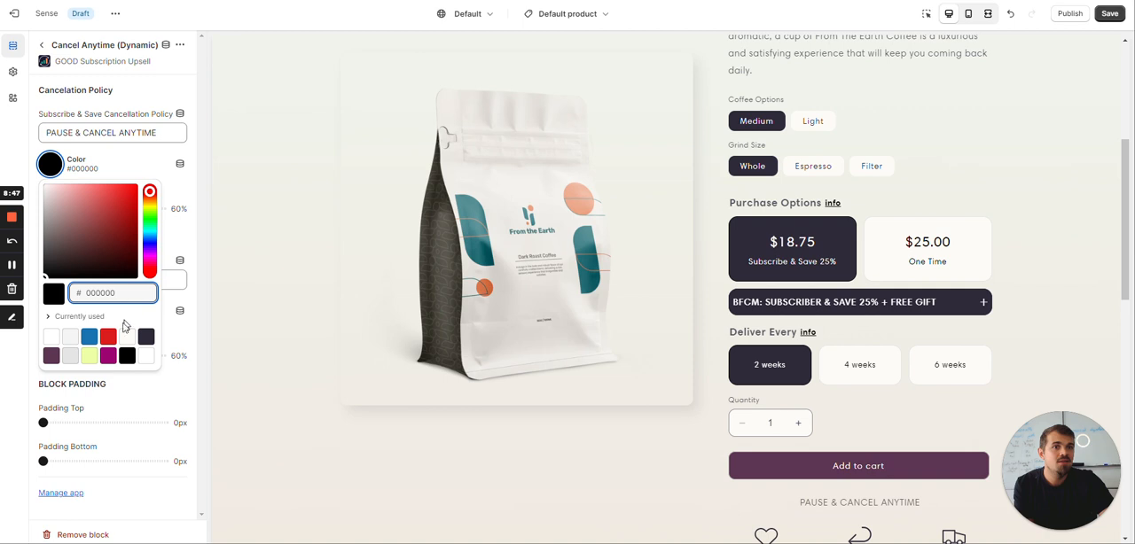
left_click(78, 324)
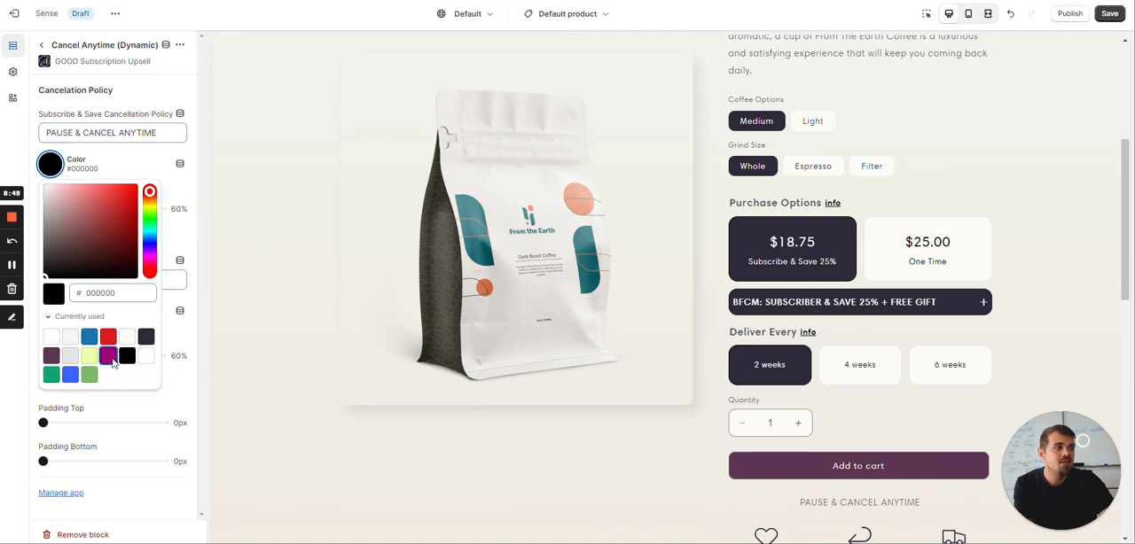
left_click(108, 356)
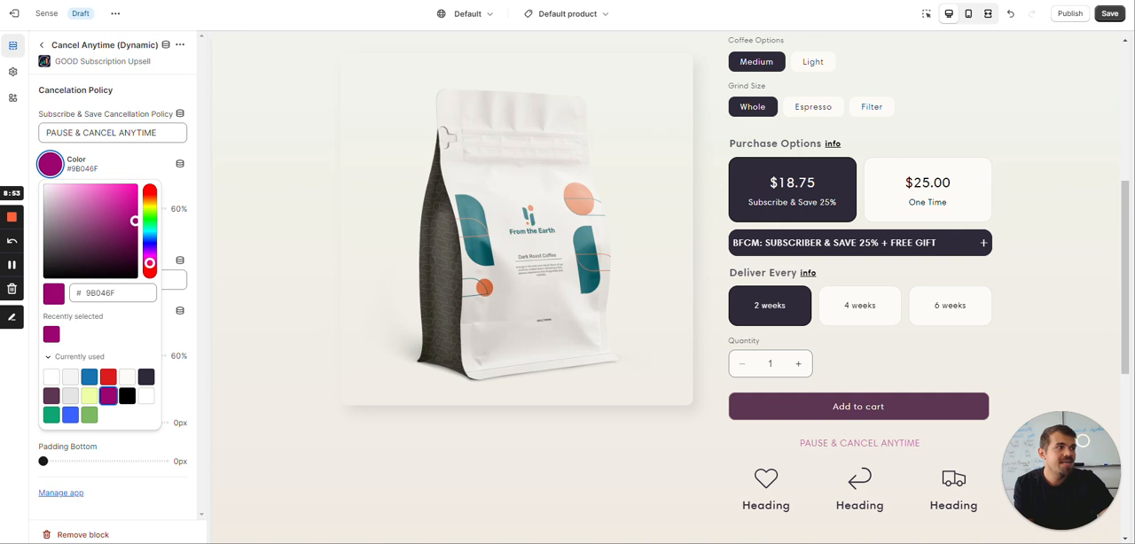
Return to the block list and hide the Icon with text block on the product page
left_click(42, 44)
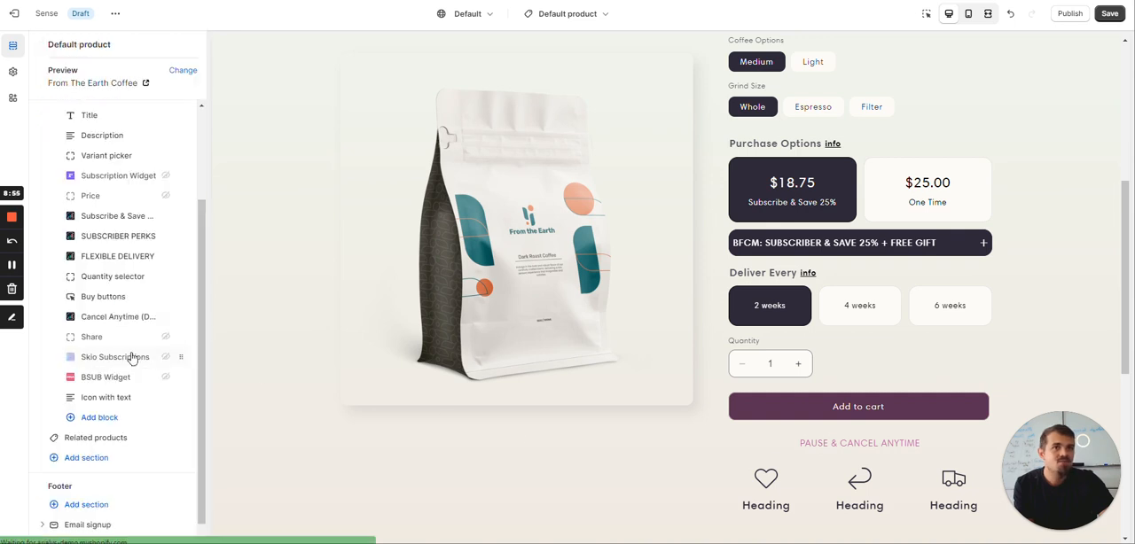
left_click(164, 398)
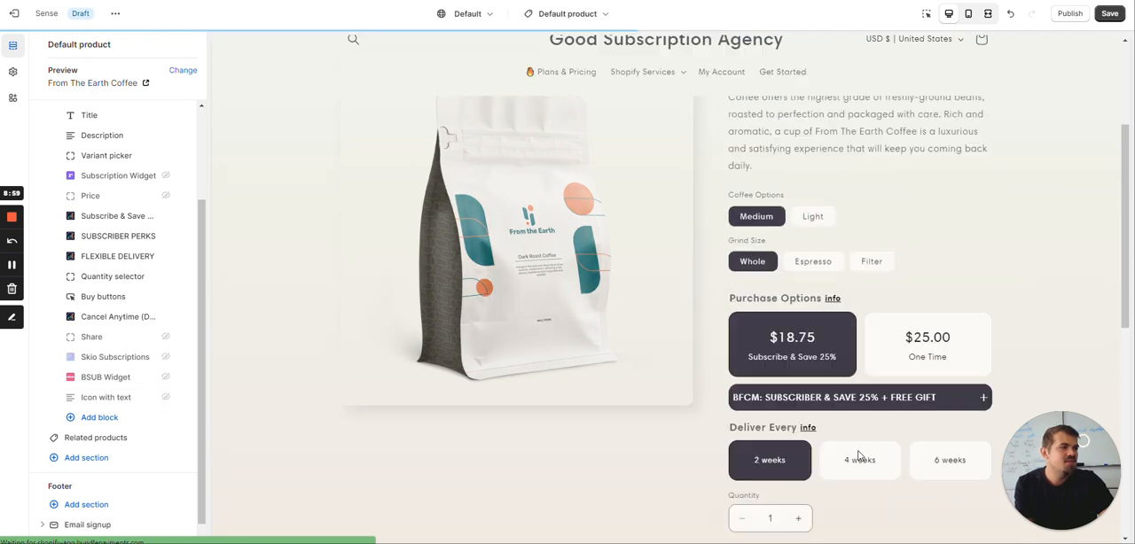
scroll(858, 456, "down", 2)
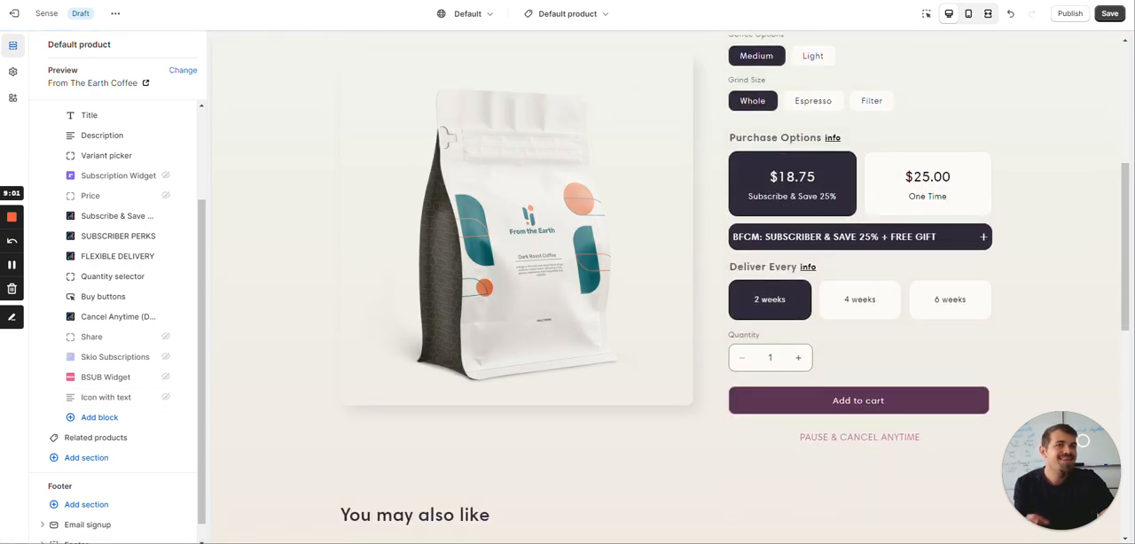
Toggle the preview between One Time and Subscribe & Save and examine the cancellation text below Add to cart
left_click(946, 187)
left_click(818, 175)
left_click(915, 196)
left_click(759, 195)
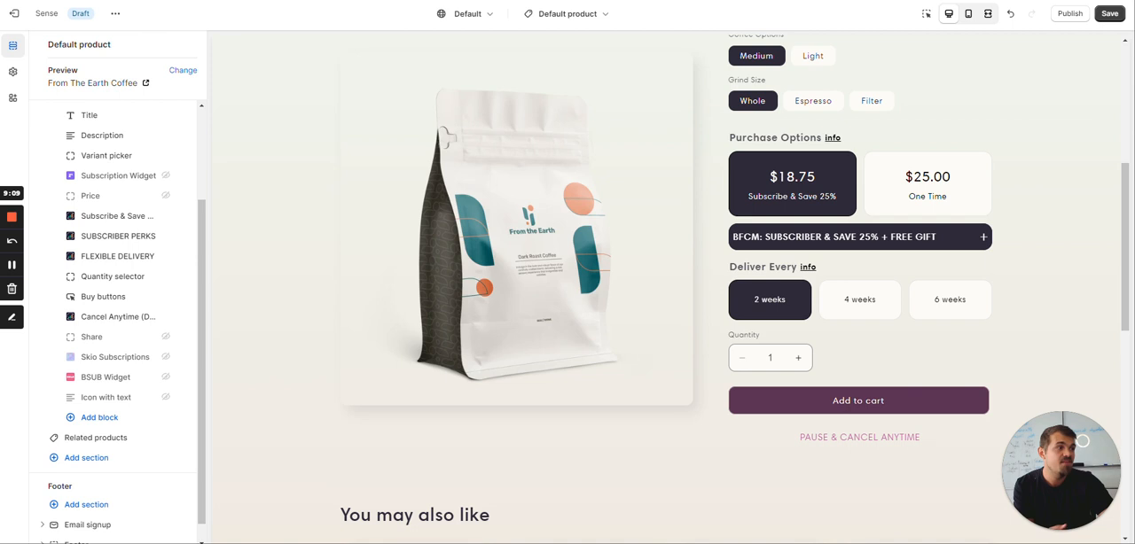
triple_click(878, 438)
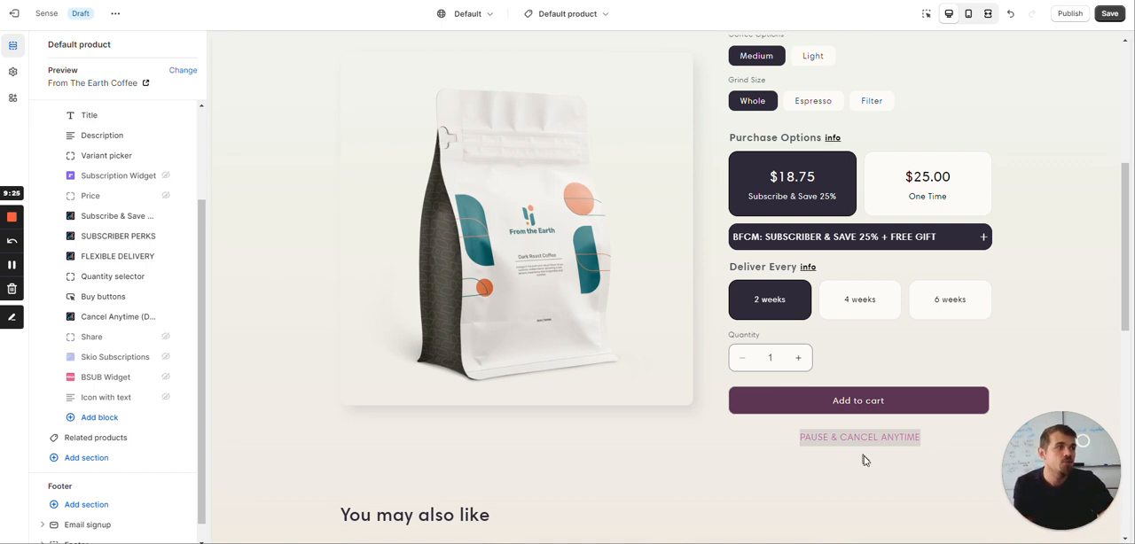
left_click(887, 440)
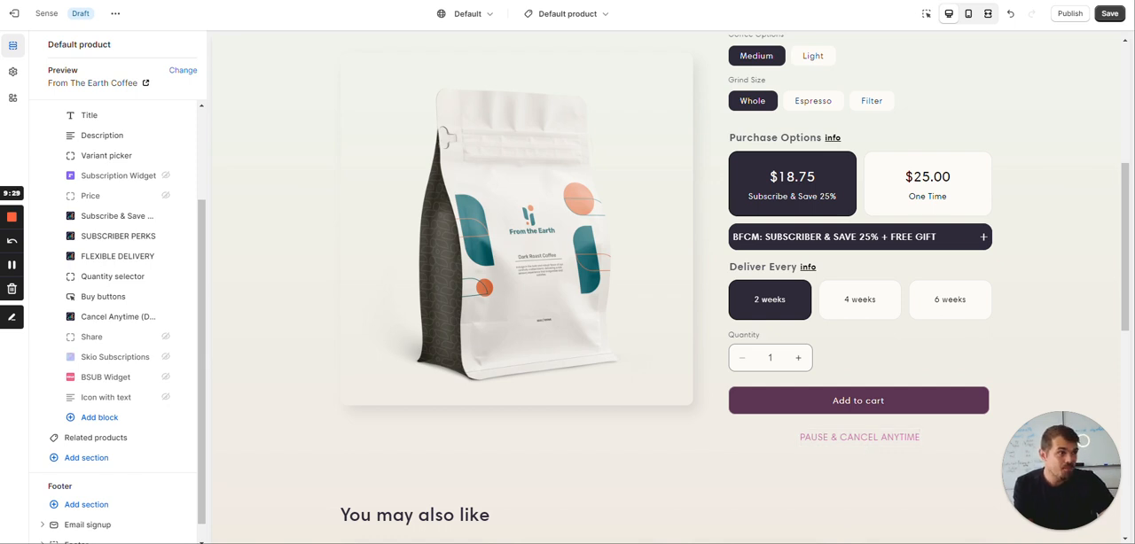
Change the Subscribe & Save Cancellation Policy text to "CANCEL ANYTIME + SAVE 25%" in the Cancel Anytime (Dynamic) block
left_click(117, 319)
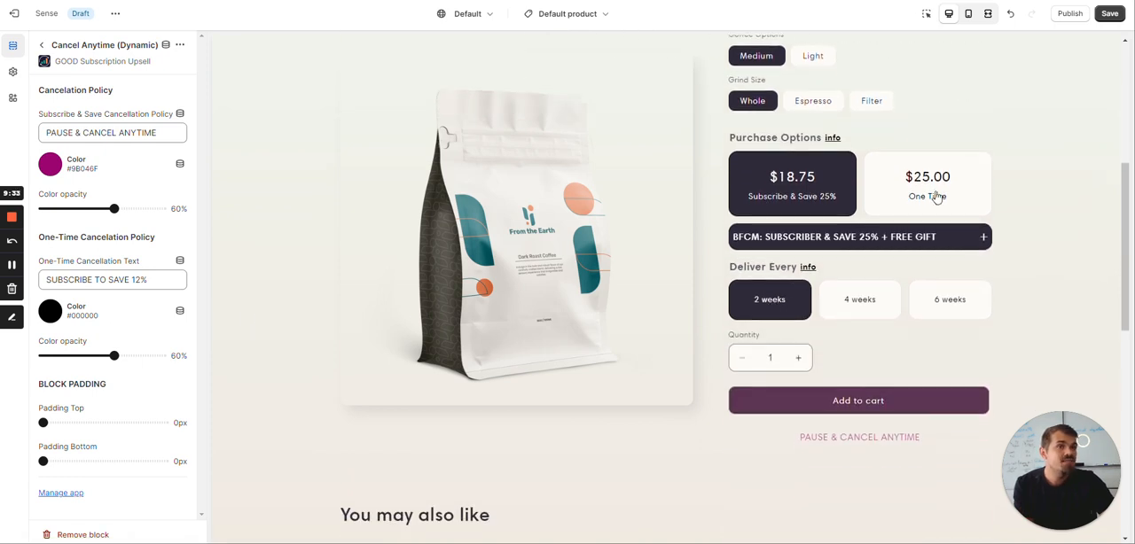
left_click_drag(78, 132, 44, 133)
key("BackSpace")
key("Delete")
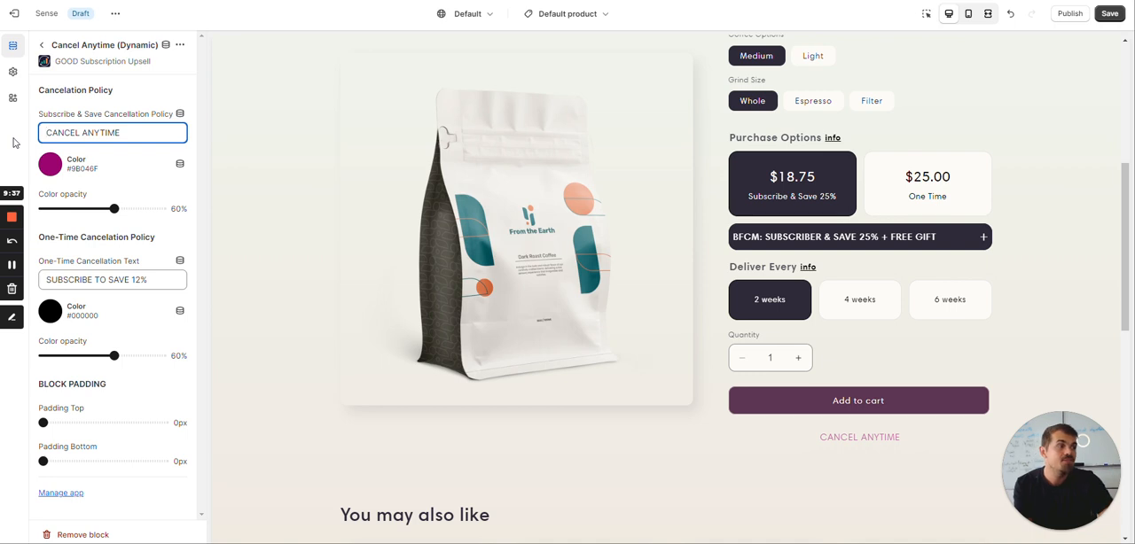
type("+ SAVE")
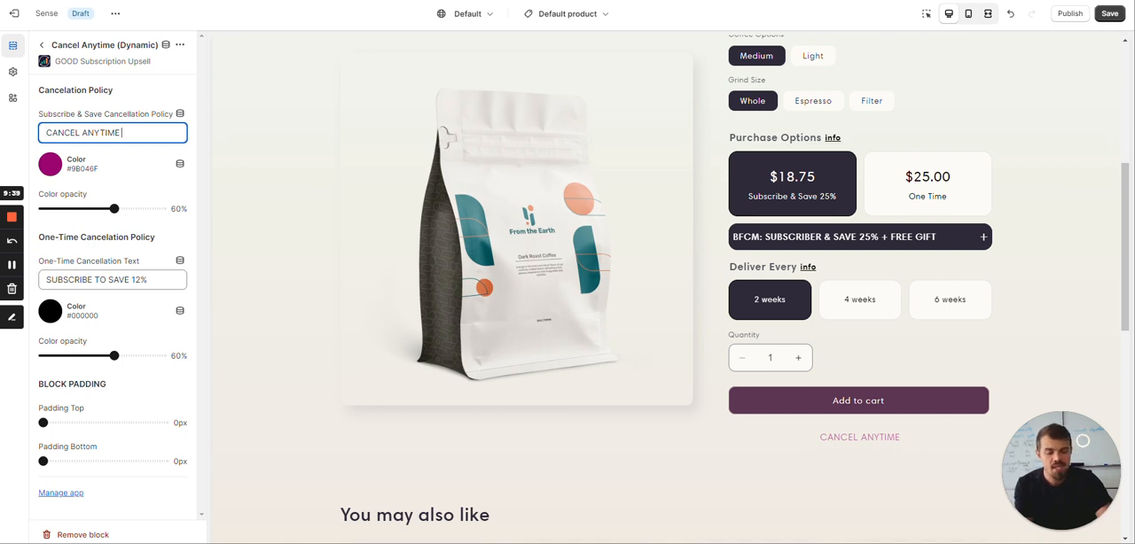
type(" 25%")
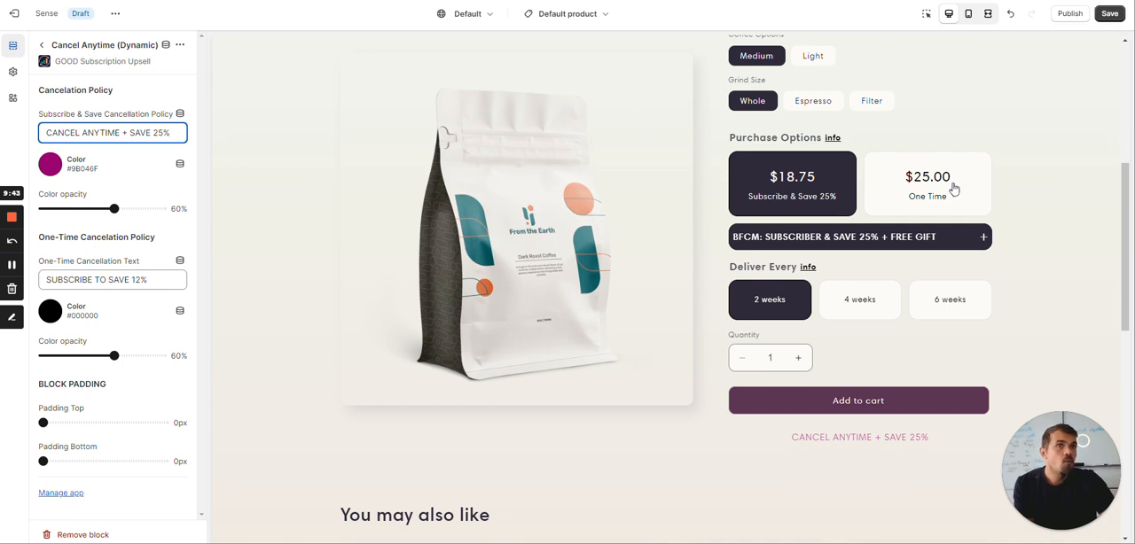
Change the One-Time Cancellation Text to "LIMITE TIME: SUBSCRIBE TO SAVE 25%"
triple_click(85, 237)
left_click(110, 280)
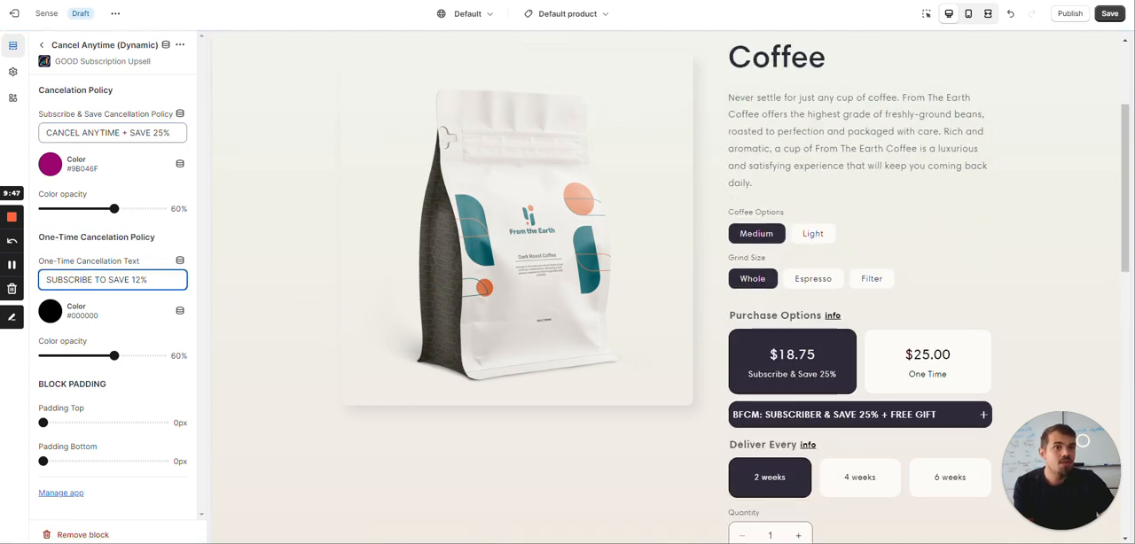
triple_click(113, 280)
left_click(106, 280)
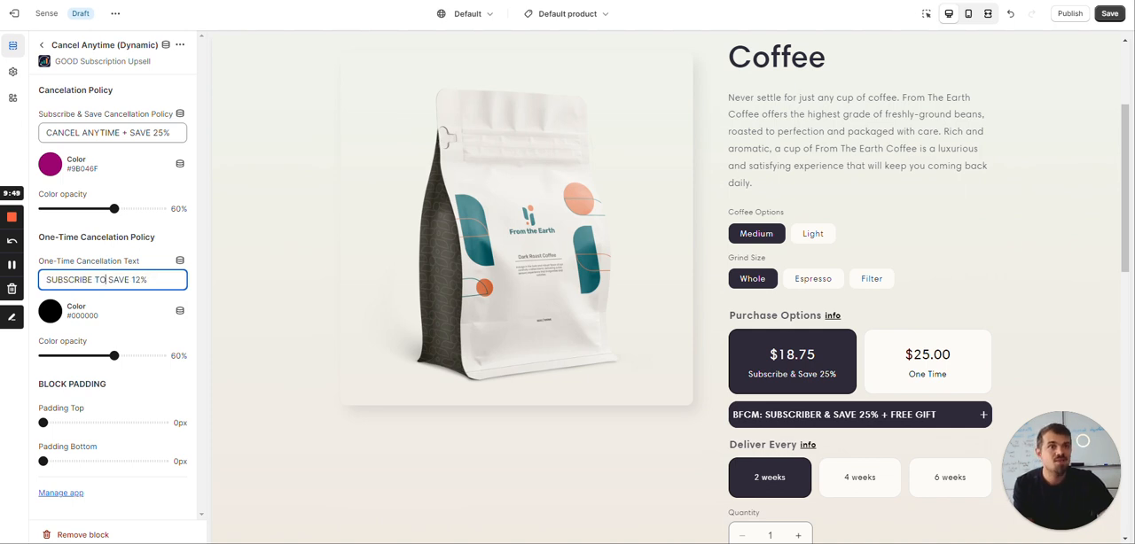
key("shift+Left")
key("shift+Left")
type("25")
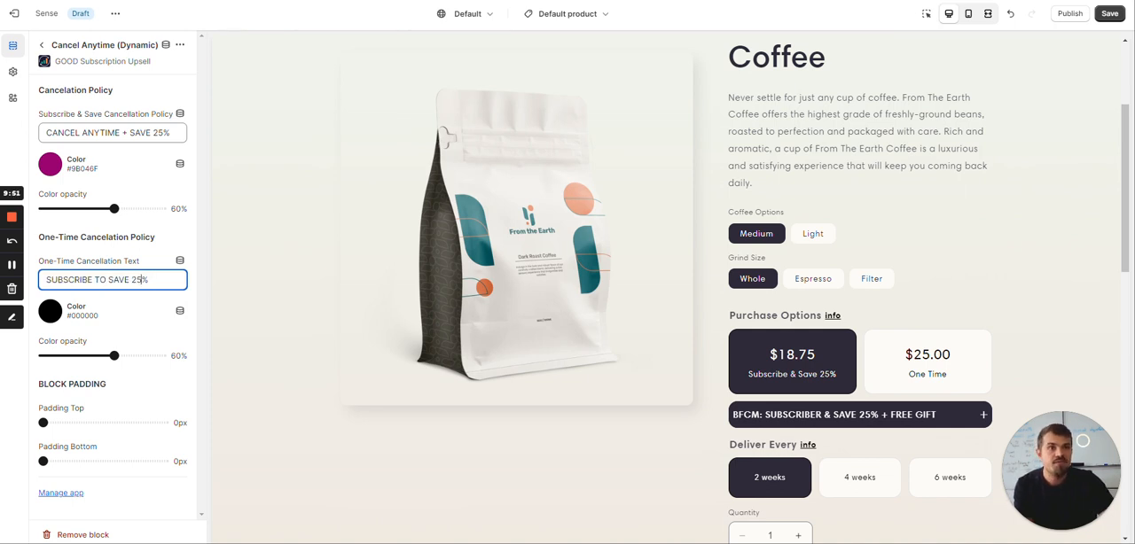
type("LIMITE T")
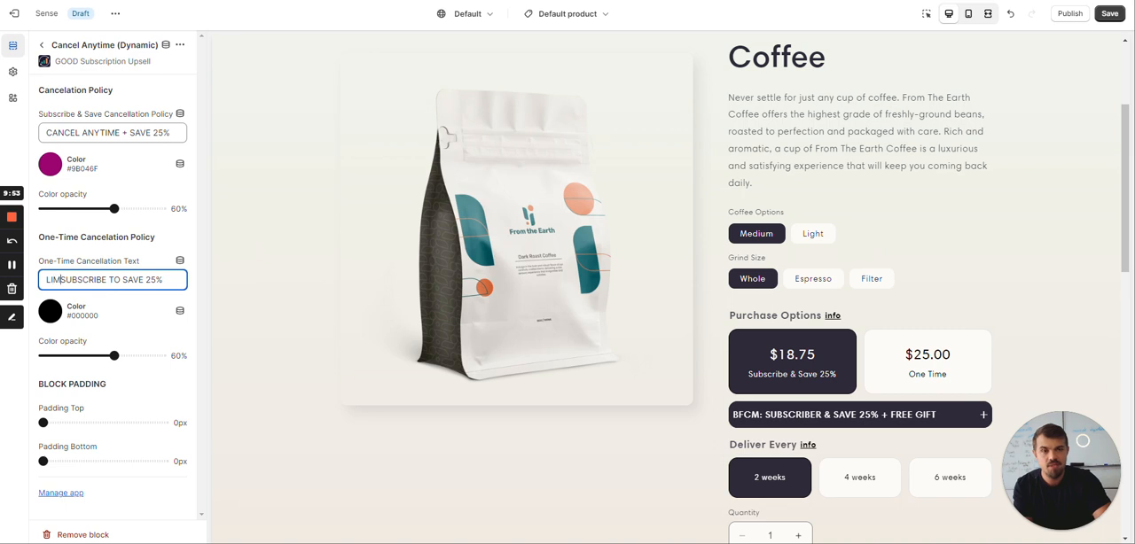
type("IME:")
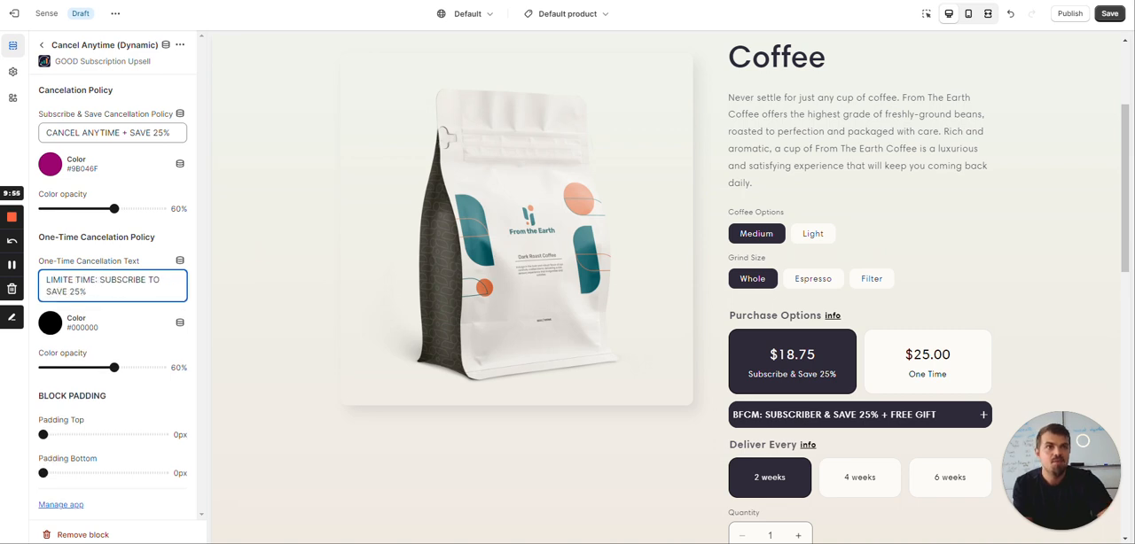
Set the Subscribe & Save cancellation text color to black (#000000) in the Cancel Anytime (Dynamic) block
scroll(904, 324, "down", 3)
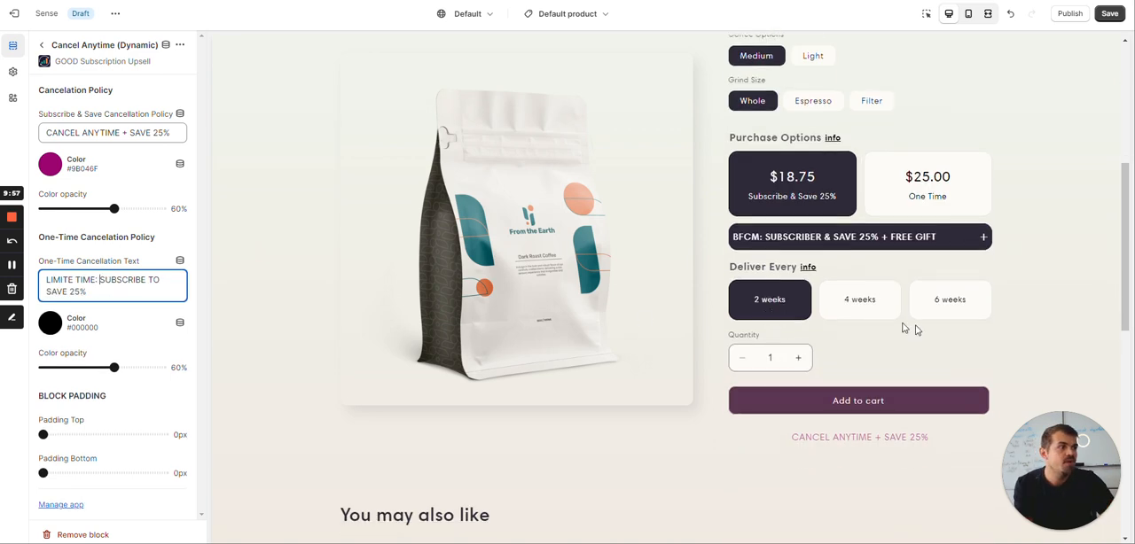
scroll(876, 307, "up", 1)
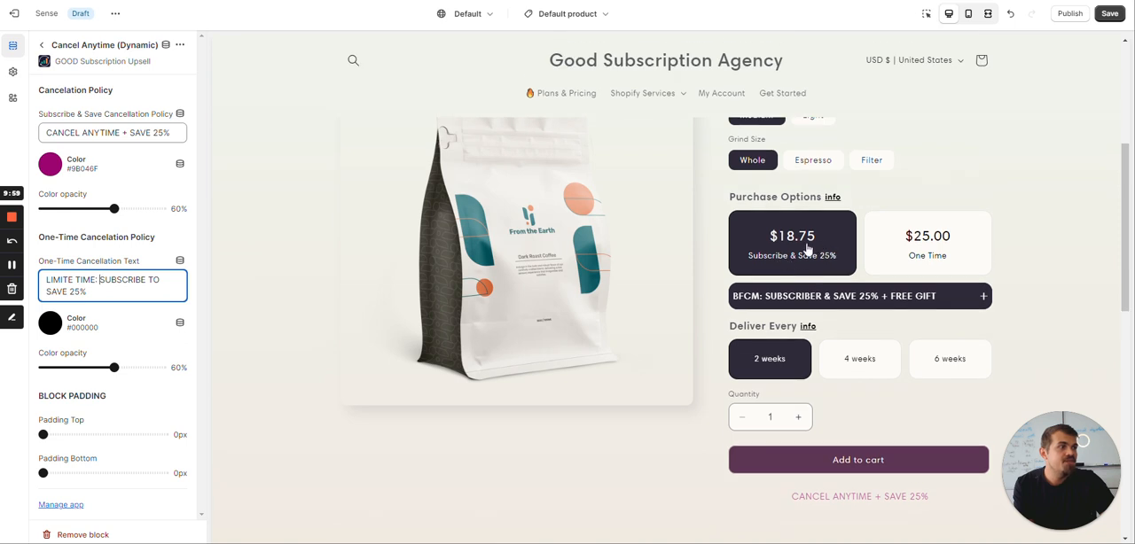
left_click(46, 164)
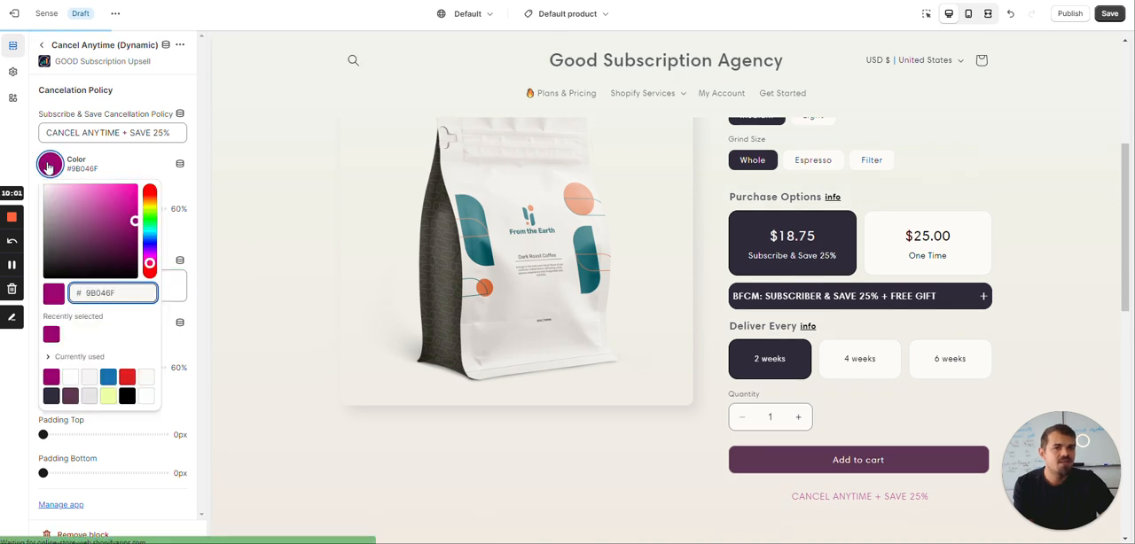
left_click(127, 398)
left_click(195, 404)
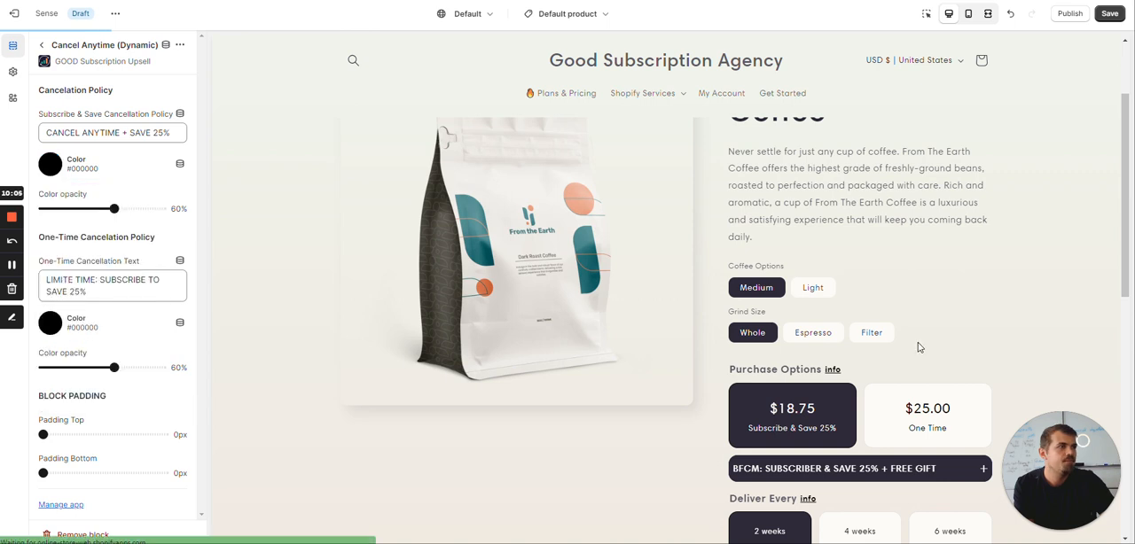
Expand the BFCM perks accordion in the preview and switch to One Time and back to Subscribe & Save to check the cancellation text
scroll(898, 291, "down", 3)
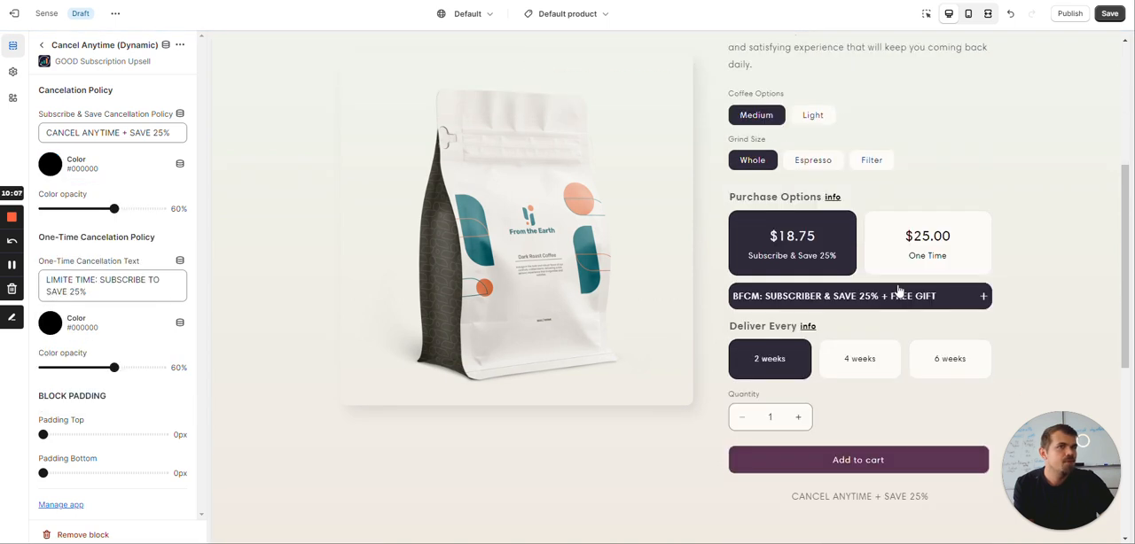
scroll(898, 291, "down", 3)
scroll(896, 289, "up", 3)
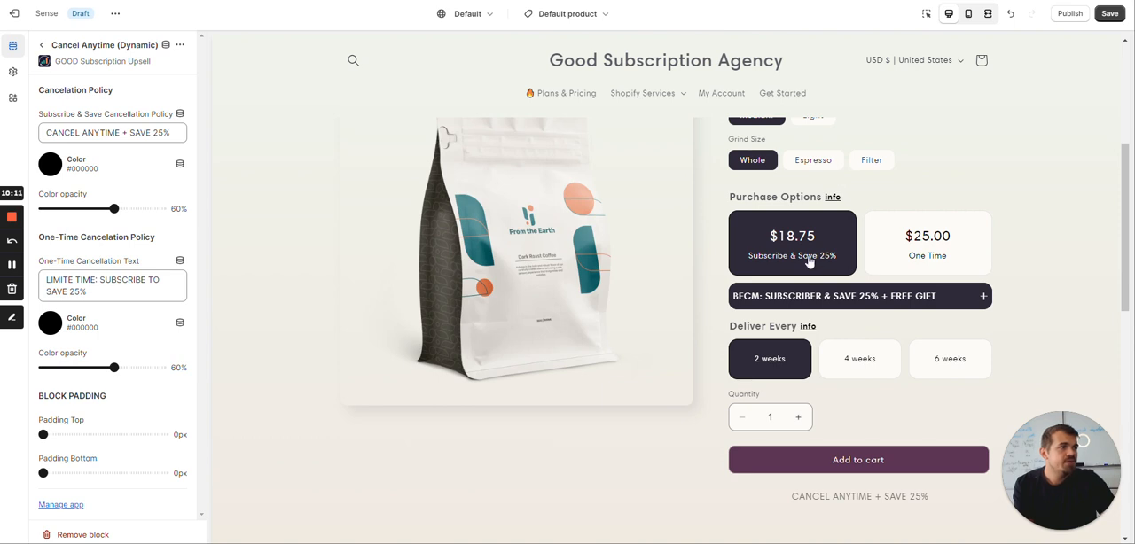
left_click(830, 295)
left_click(891, 301)
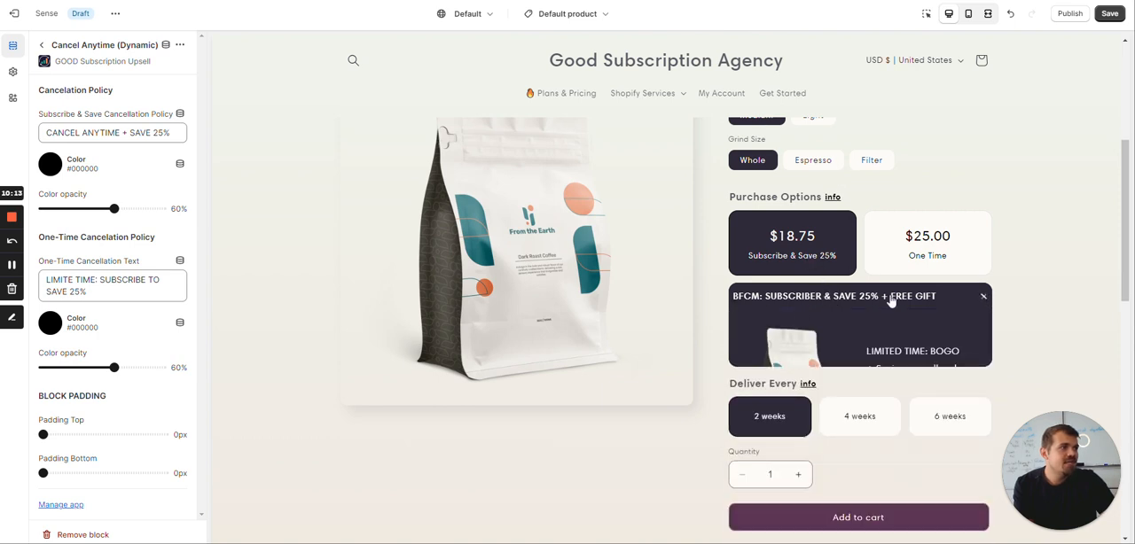
left_click(929, 266)
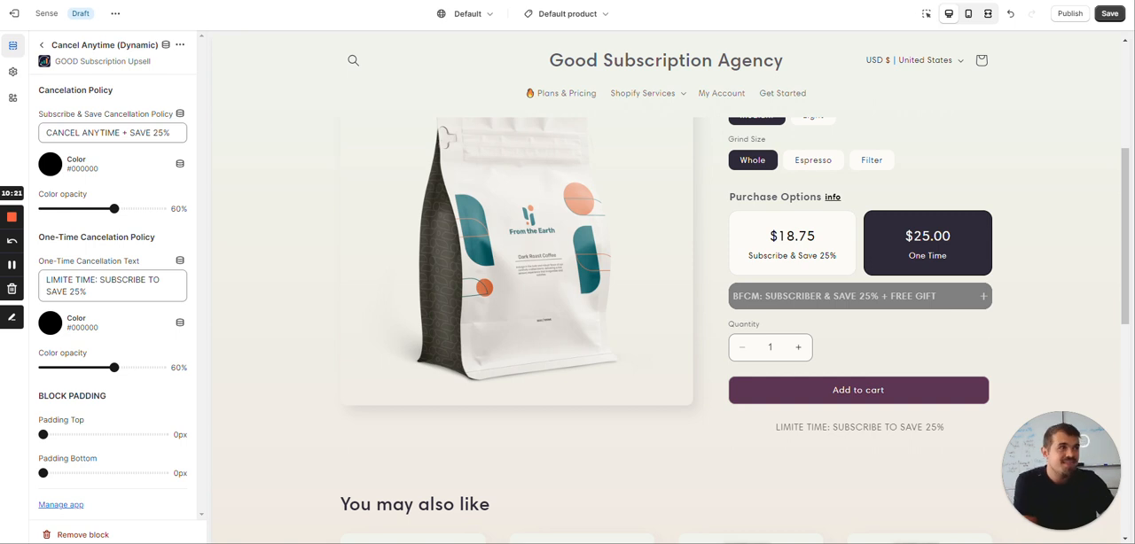
left_click(819, 246)
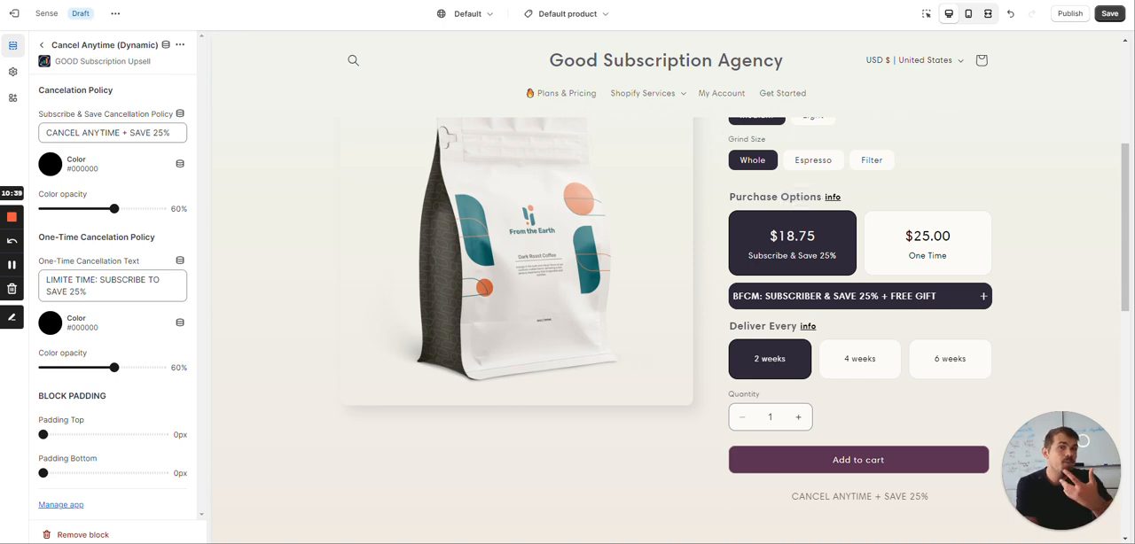
scroll(766, 200, "down", 10)
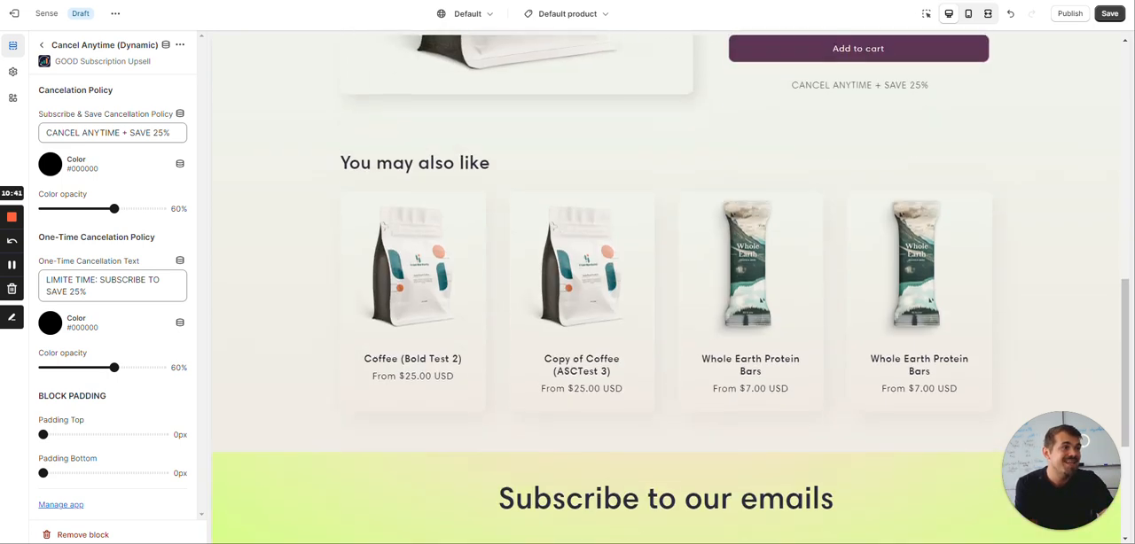
scroll(767, 200, "up", 8)
scroll(767, 200, "down", 10)
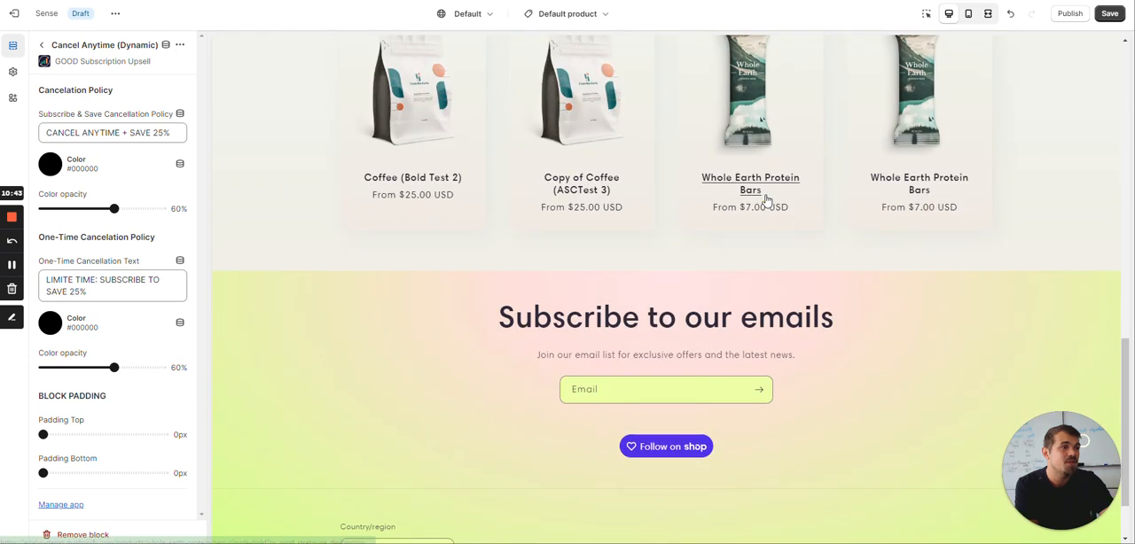
scroll(830, 357, "up", 11)
scroll(831, 357, "up", 3)
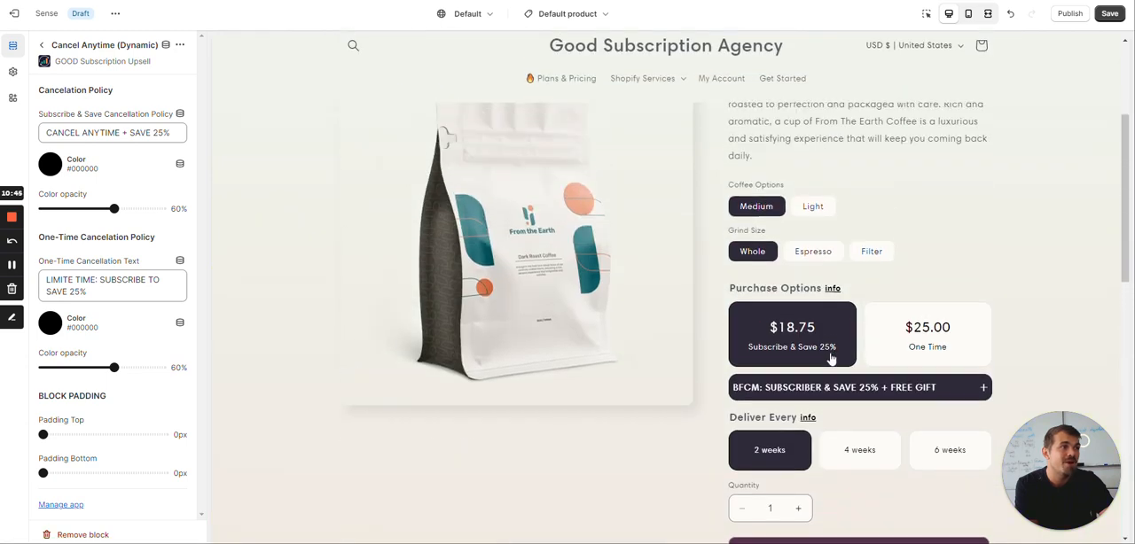
scroll(831, 357, "down", 2)
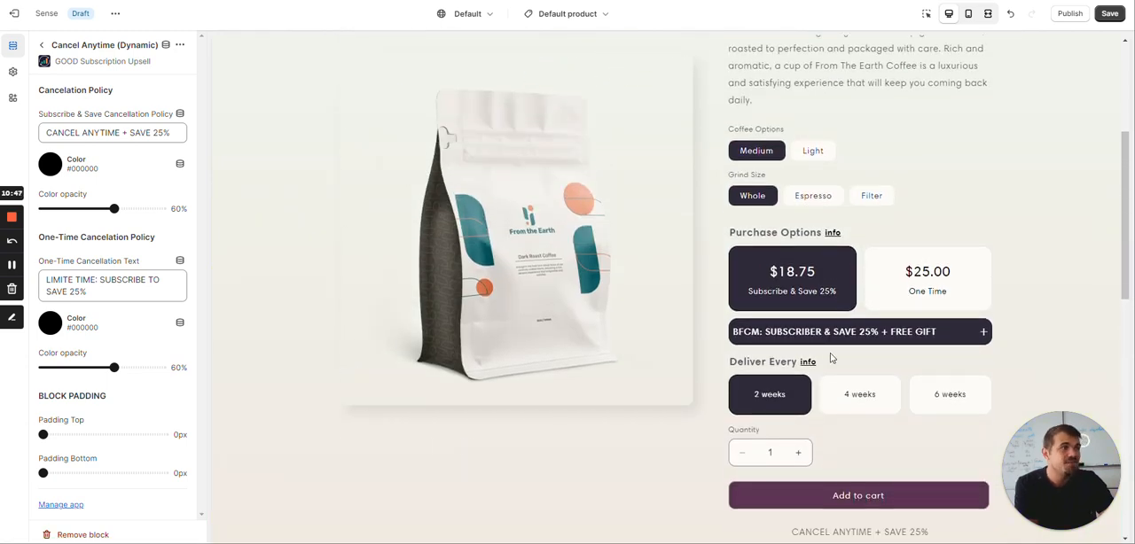
scroll(830, 357, "down", 1)
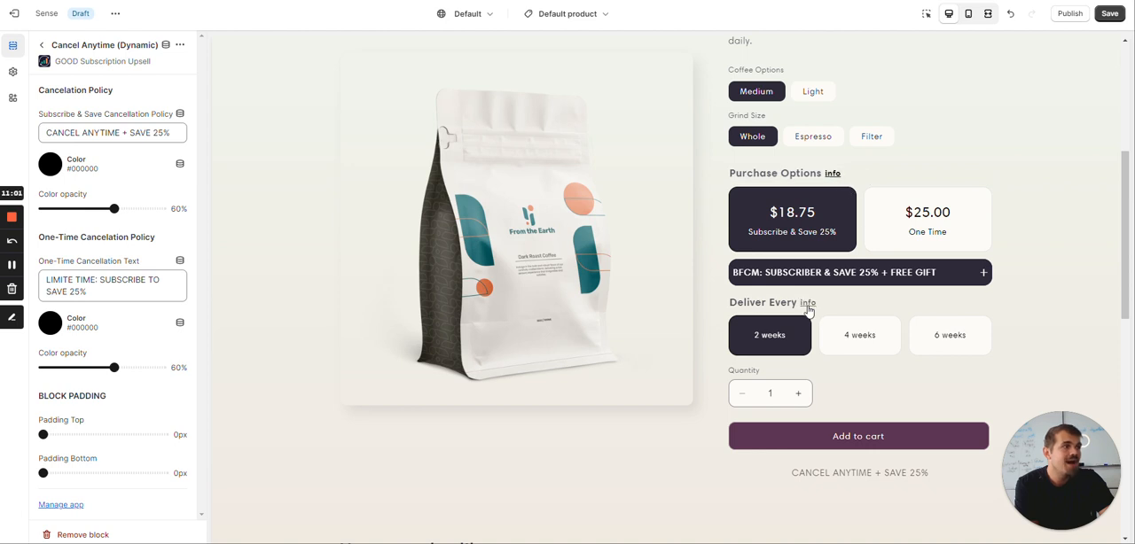
Open the SUBSCRIBER PERKS block's settings and examine its info popup beside the Purchase Options title in the preview
left_click(42, 45)
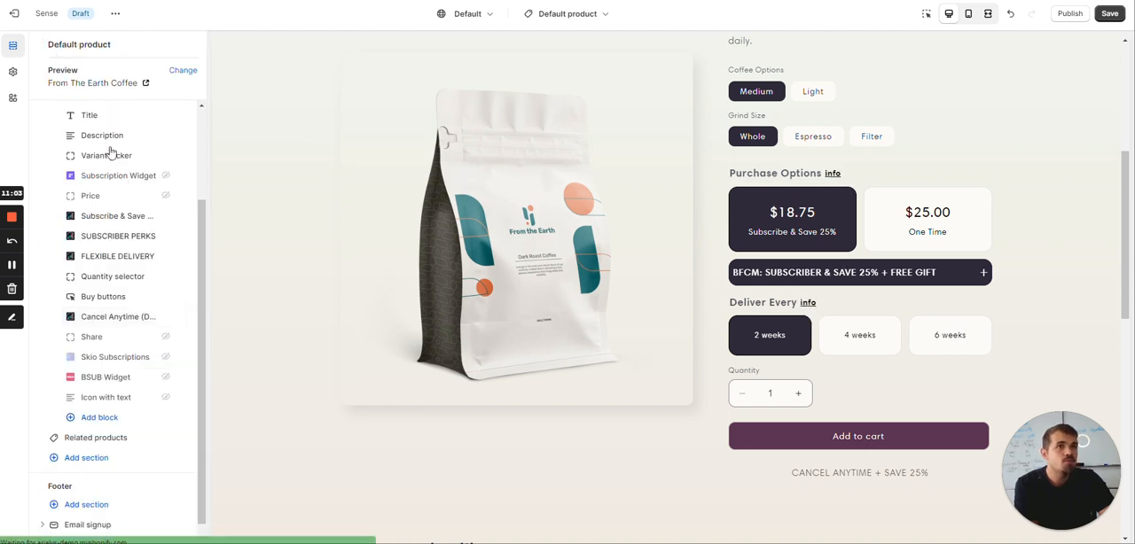
left_click(119, 236)
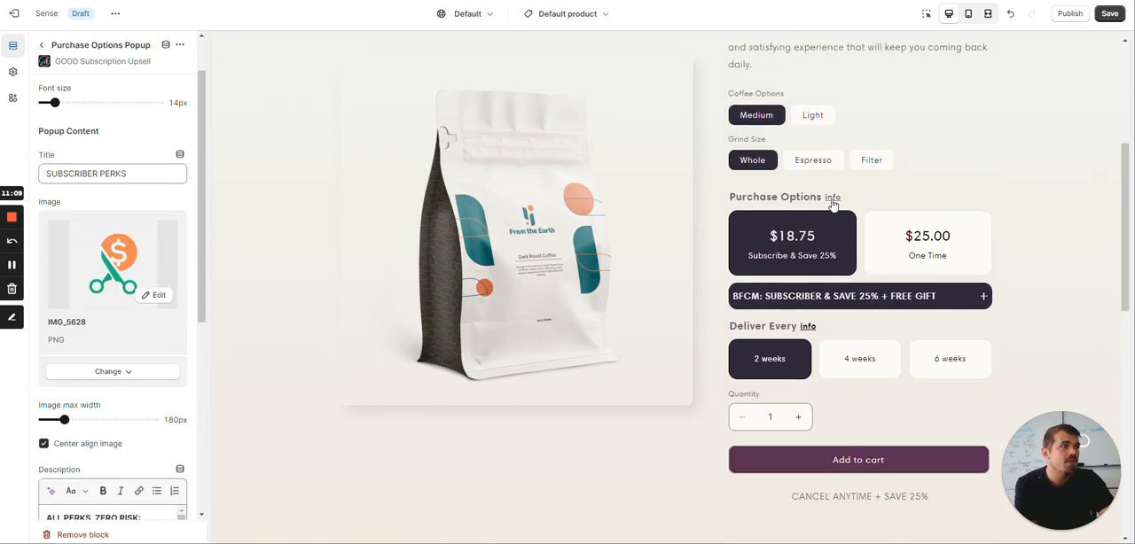
left_click(831, 198)
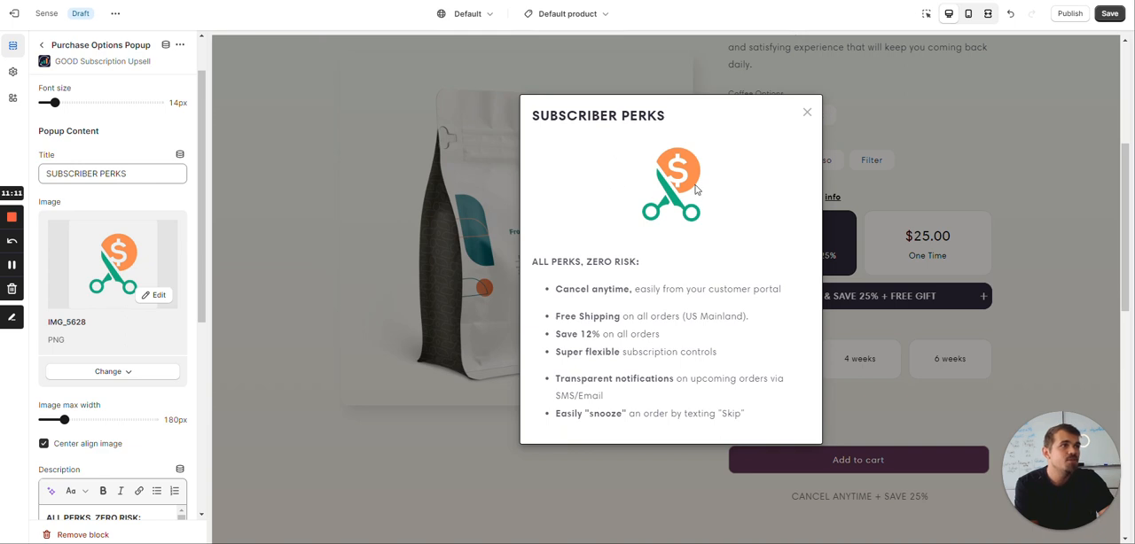
scroll(88, 284, "down", 5)
scroll(637, 304, "down", 2)
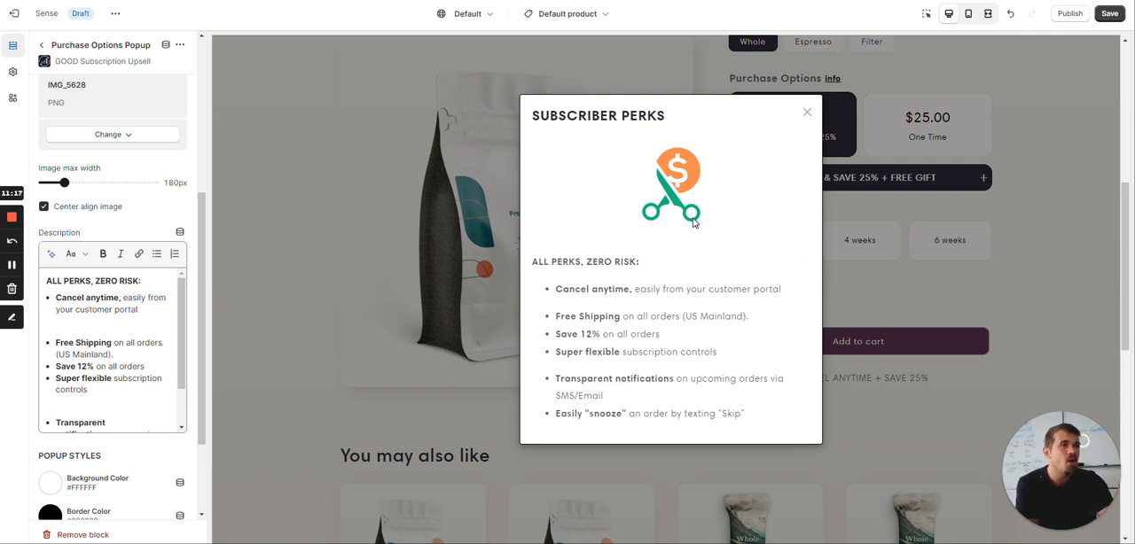
left_click_drag(665, 116, 532, 116)
left_click(807, 113)
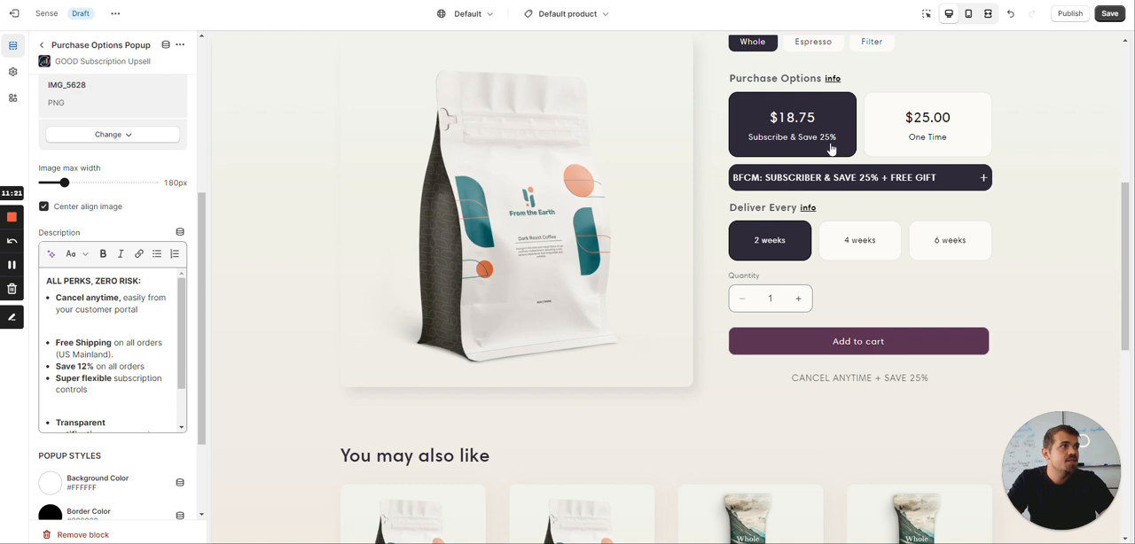
Review the Purchase Options Popup's button style, title, image and description settings, and return to the block list
scroll(827, 122, "up", 2)
scroll(171, 257, "up", 3)
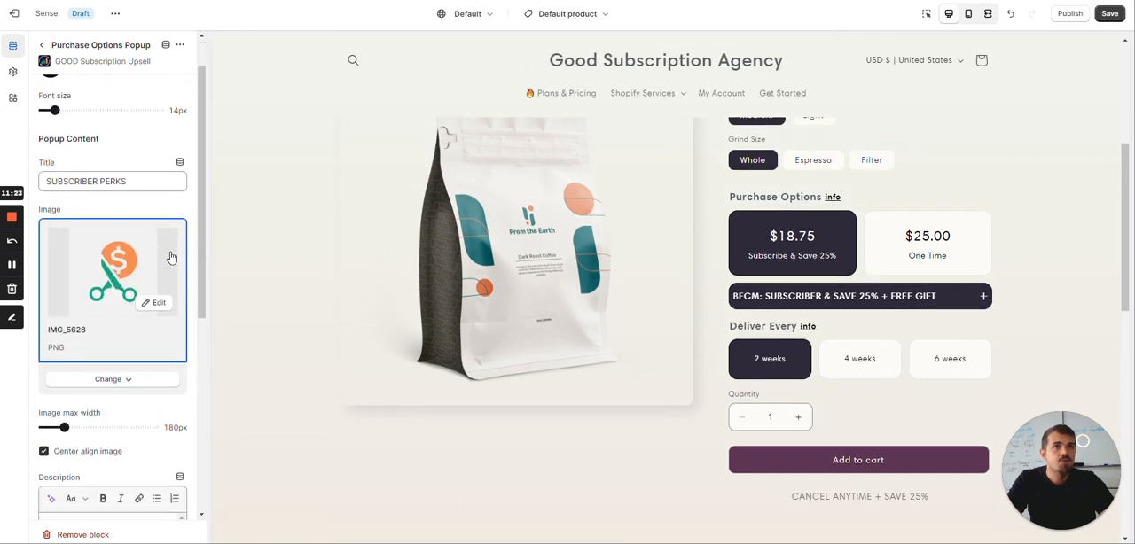
scroll(171, 257, "up", 1)
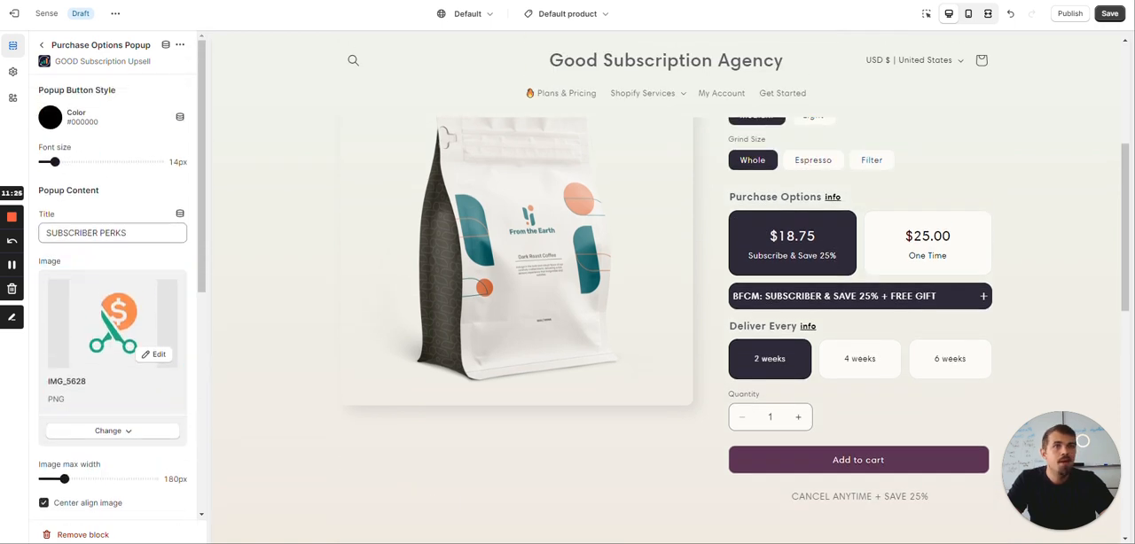
scroll(103, 266, "down", 5)
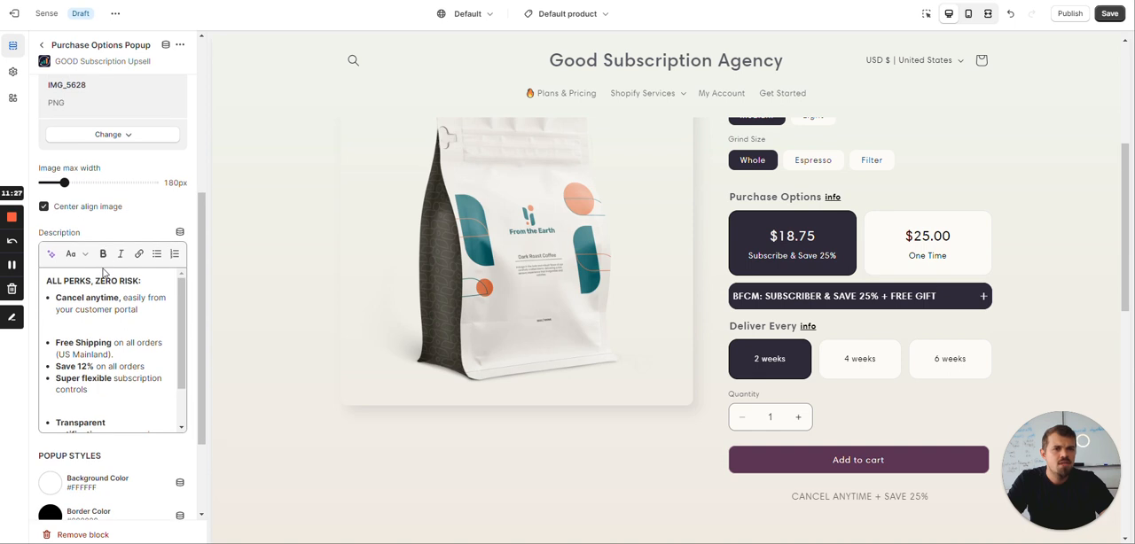
scroll(103, 274, "down", 1)
left_click(41, 45)
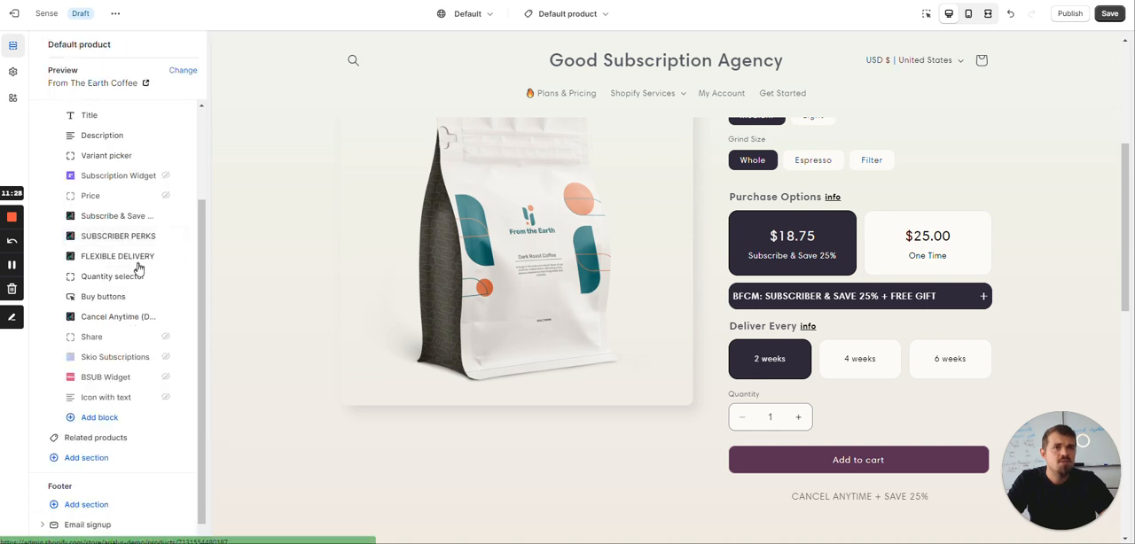
Change the Purchase Options Title to "Subscribe & Save" in the Subscribe & Save Widget block
left_click(118, 217)
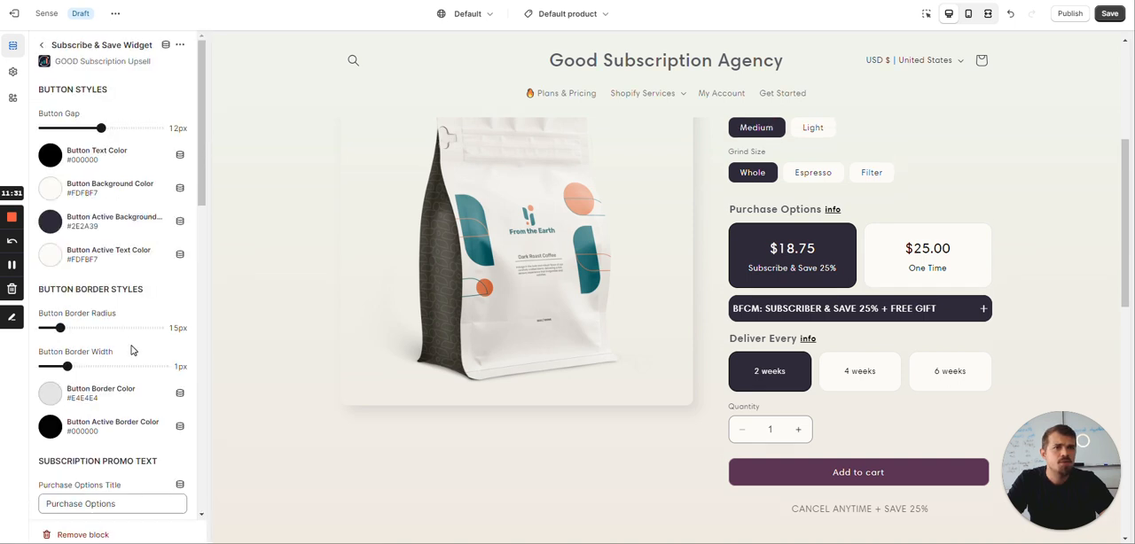
scroll(119, 283, "down", 3)
left_click_drag(116, 267, 45, 267)
left_click(116, 267)
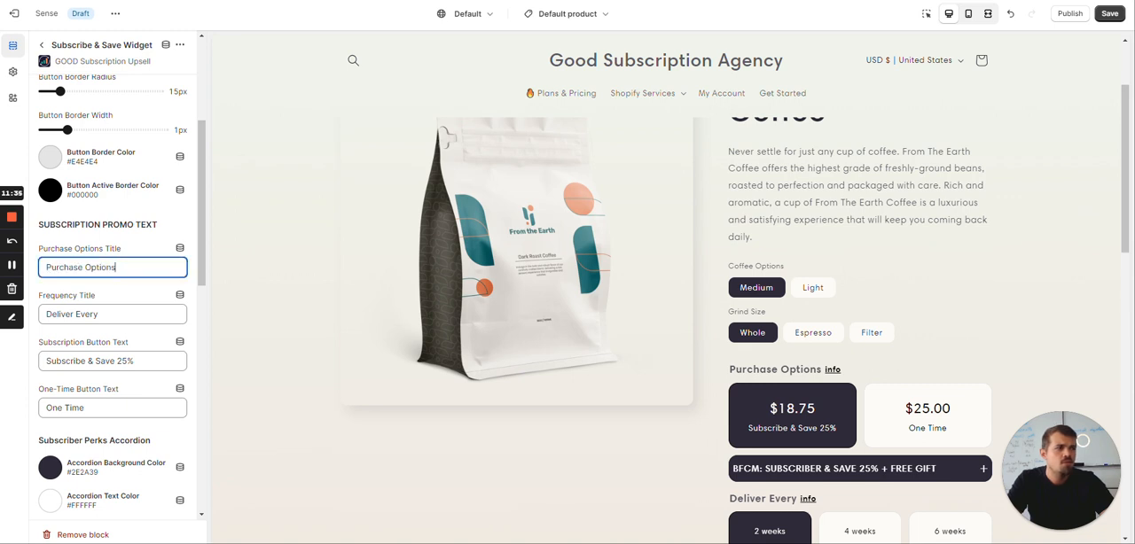
left_click_drag(116, 267, 33, 270)
type("Su")
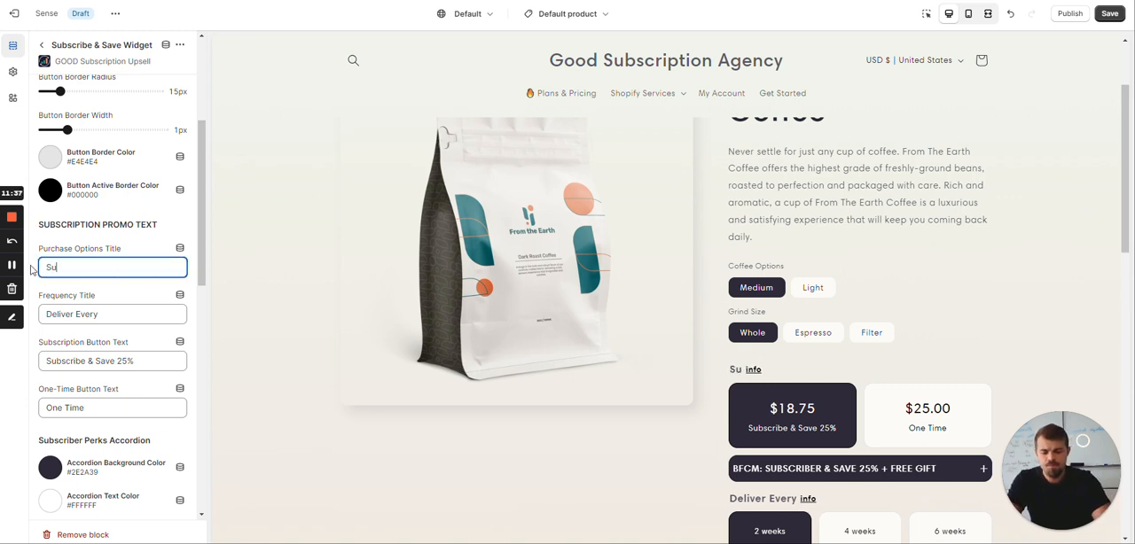
type("bscribe & SAvew")
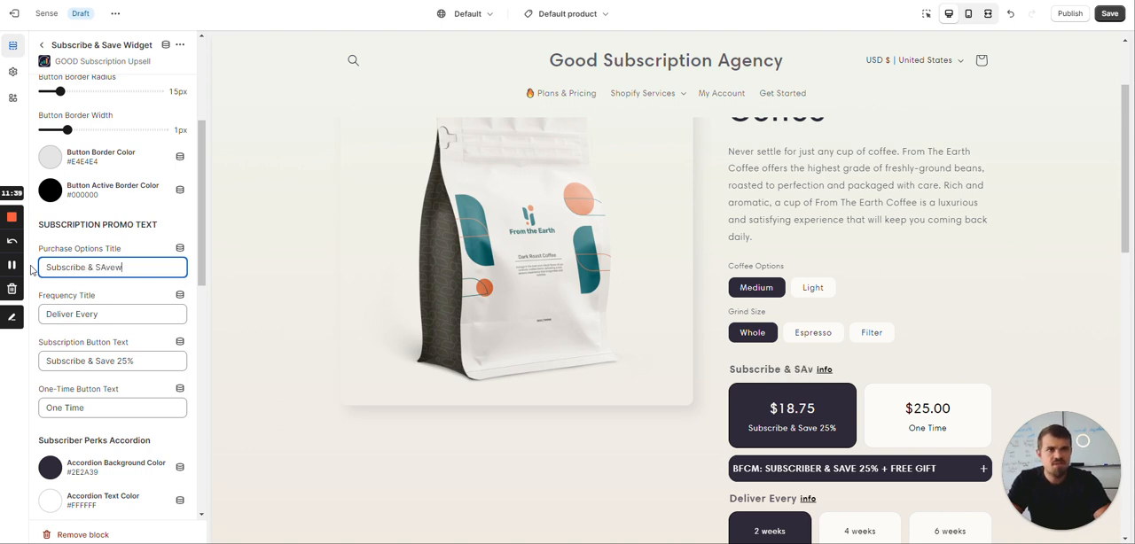
key("BackSpace")
key("BackSpace")
key("BackSpace")
key("BackSpace")
type("ave")
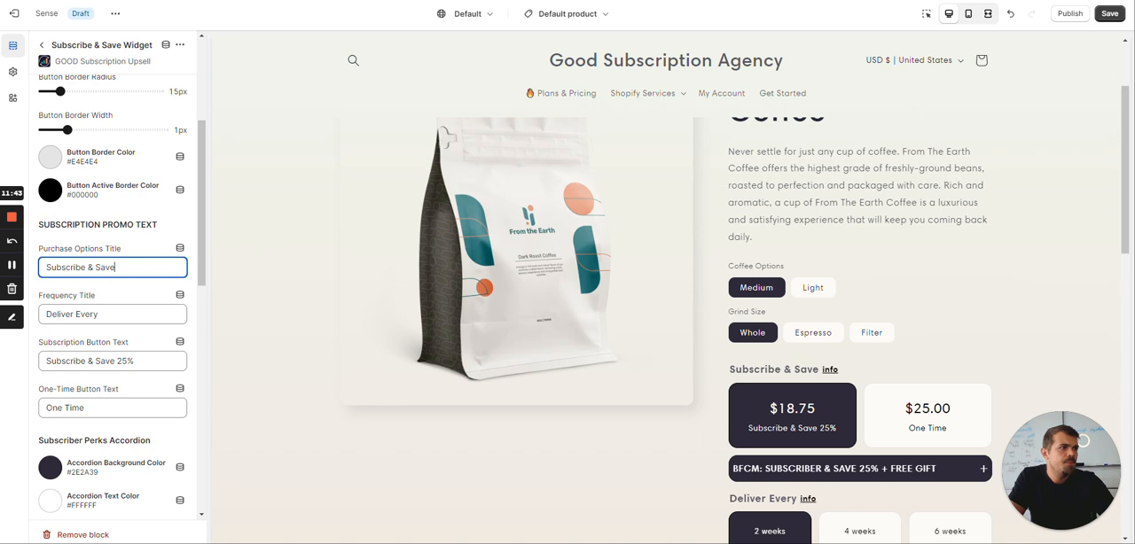
Check the info popup beside the Subscribe & Save title in the product preview and close it again
scroll(860, 355, "down", 2)
left_click(829, 257)
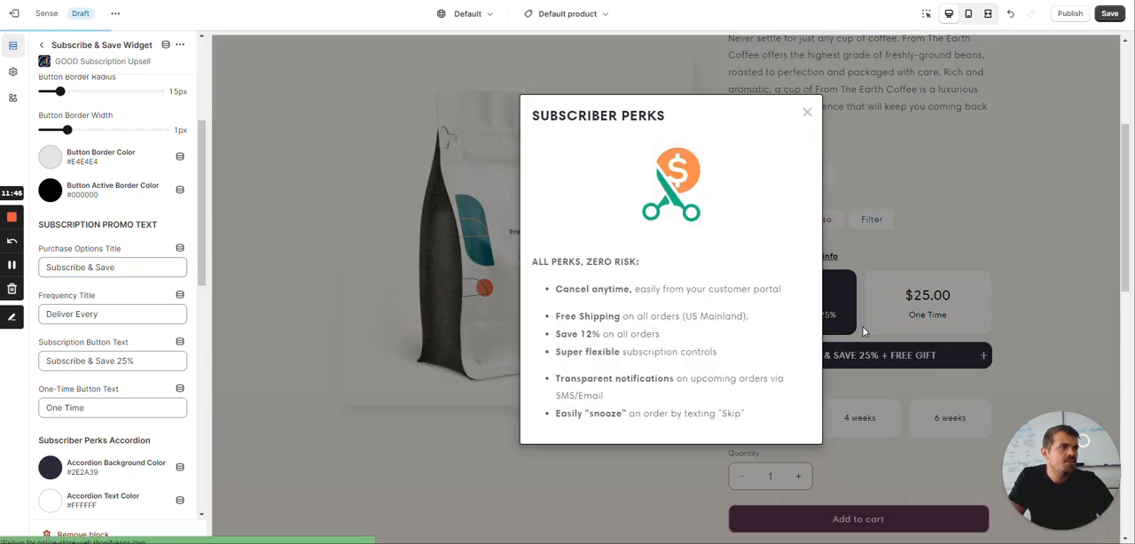
left_click(865, 331)
scroll(766, 248, "up", 2)
scroll(766, 248, "down", 3)
scroll(766, 248, "down", 1)
scroll(842, 195, "up", 1)
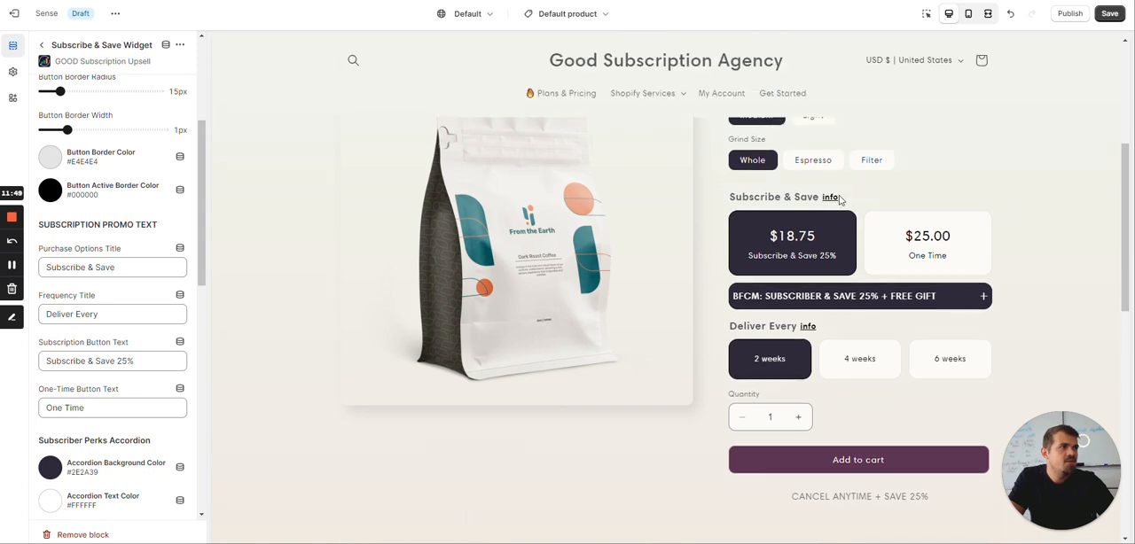
left_click(830, 197)
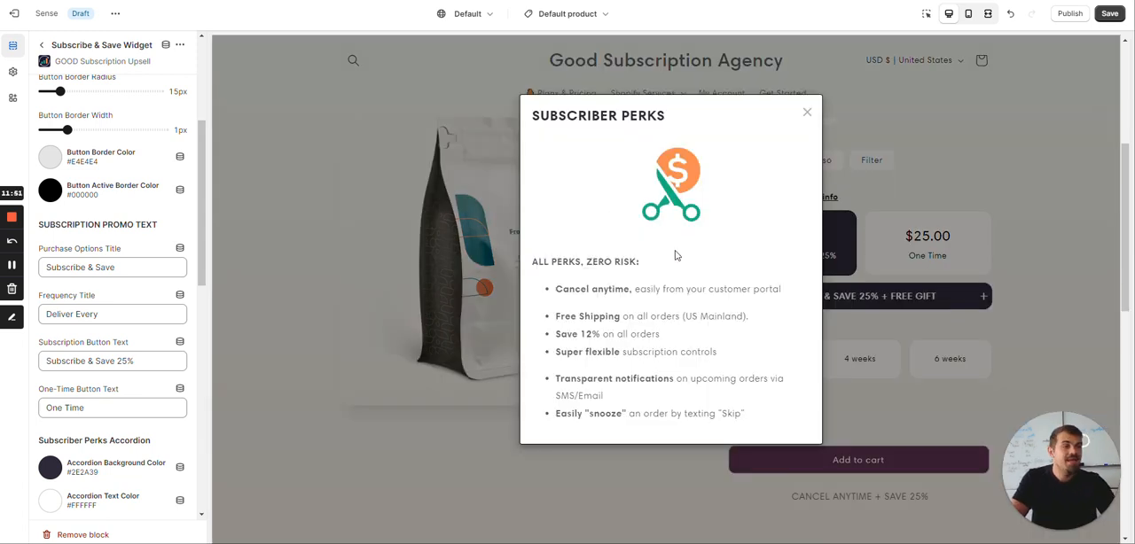
left_click(806, 114)
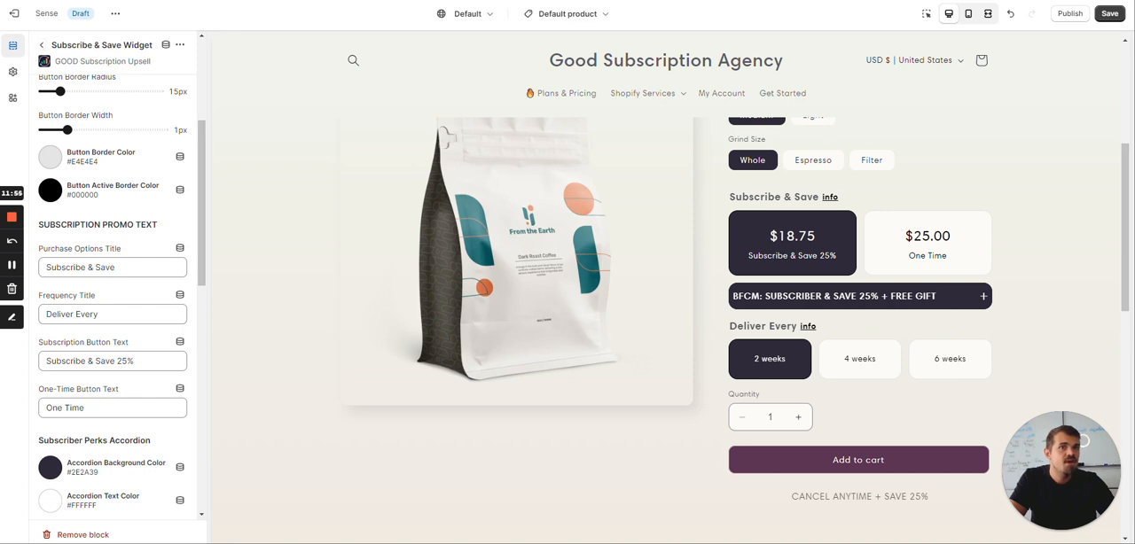
Reopen the SUBSCRIBER PERKS block and review its popup title, image and description settings alongside the preview
left_click(41, 45)
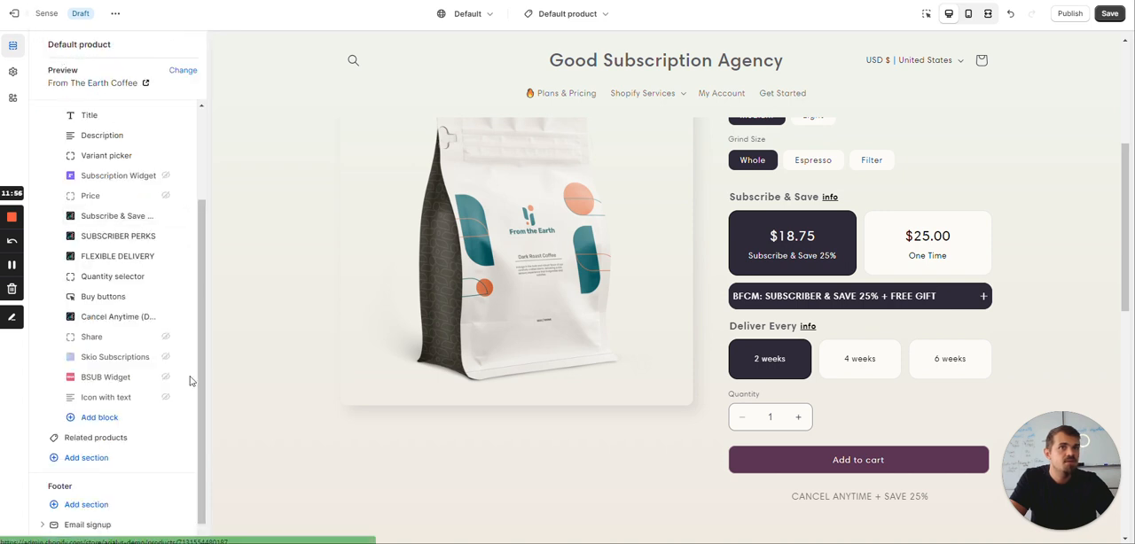
left_click(140, 237)
scroll(157, 345, "down", 2)
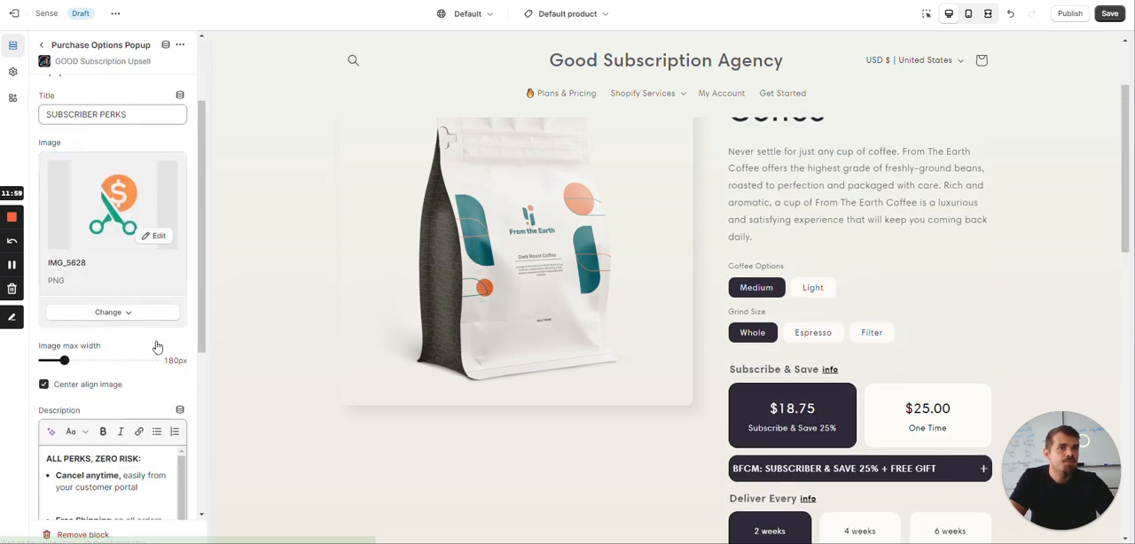
scroll(107, 248, "down", 3)
scroll(106, 248, "up", 3)
scroll(849, 418, "down", 2)
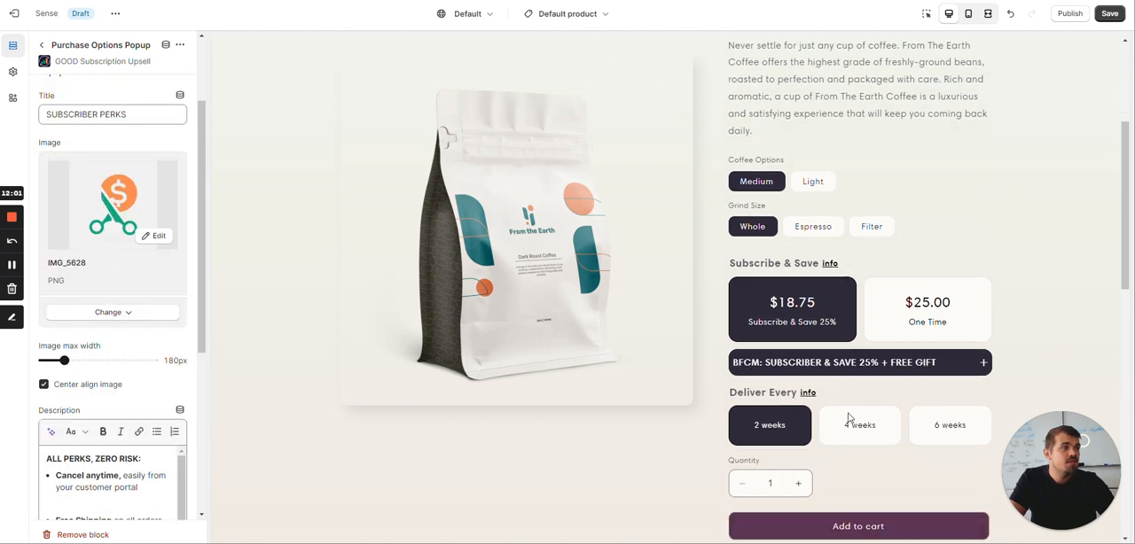
Check the info popup beside the Subscribe & Save title in the preview, close it, and review the popup's description and style settings
scroll(849, 418, "down", 1)
left_click(830, 197)
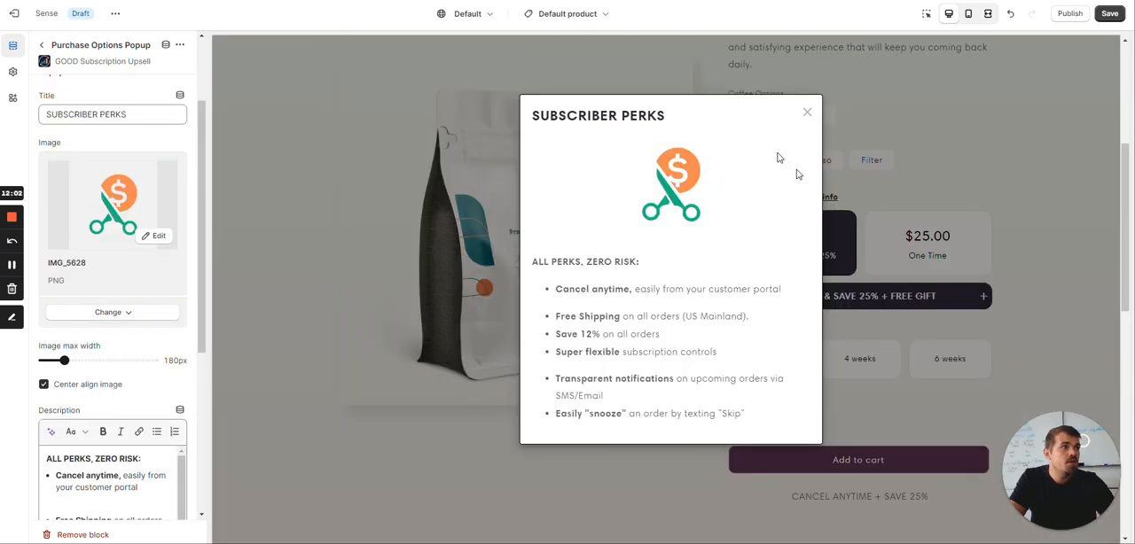
left_click(804, 110)
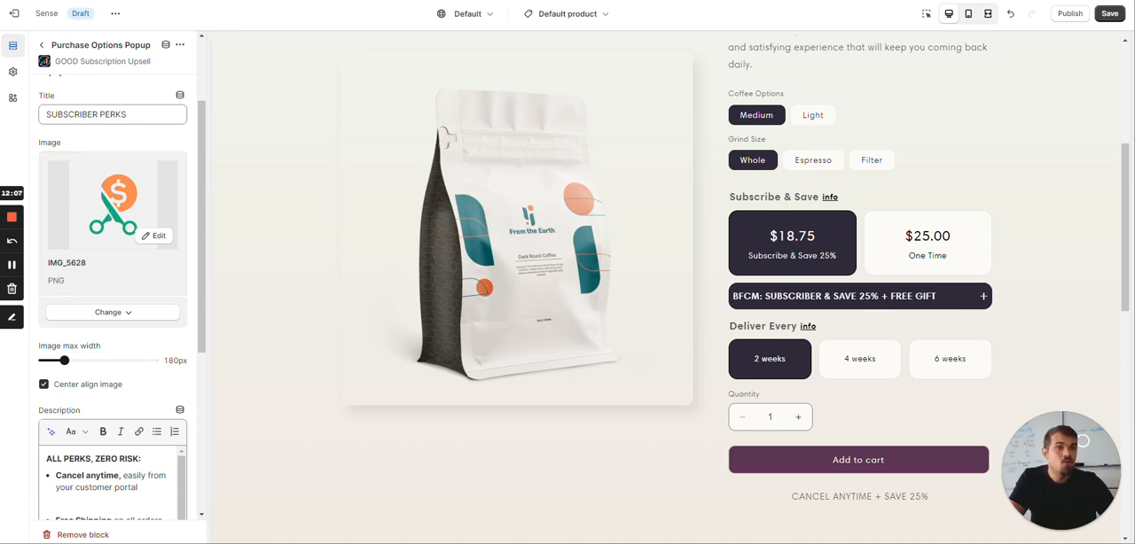
scroll(96, 304, "down", 1)
scroll(96, 305, "down", 2)
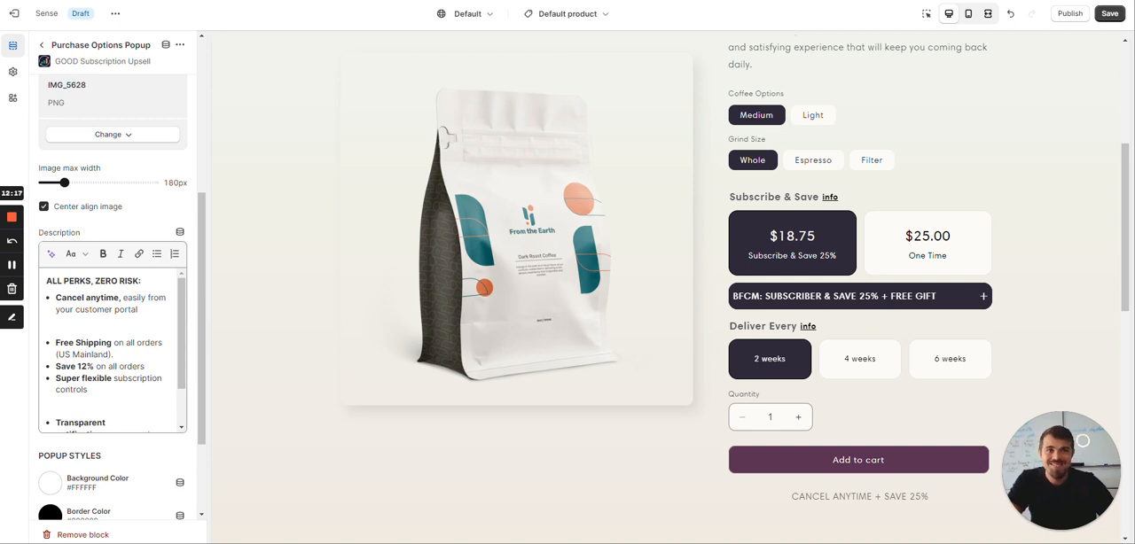
scroll(113, 351, "down", 1)
scroll(113, 351, "up", 1)
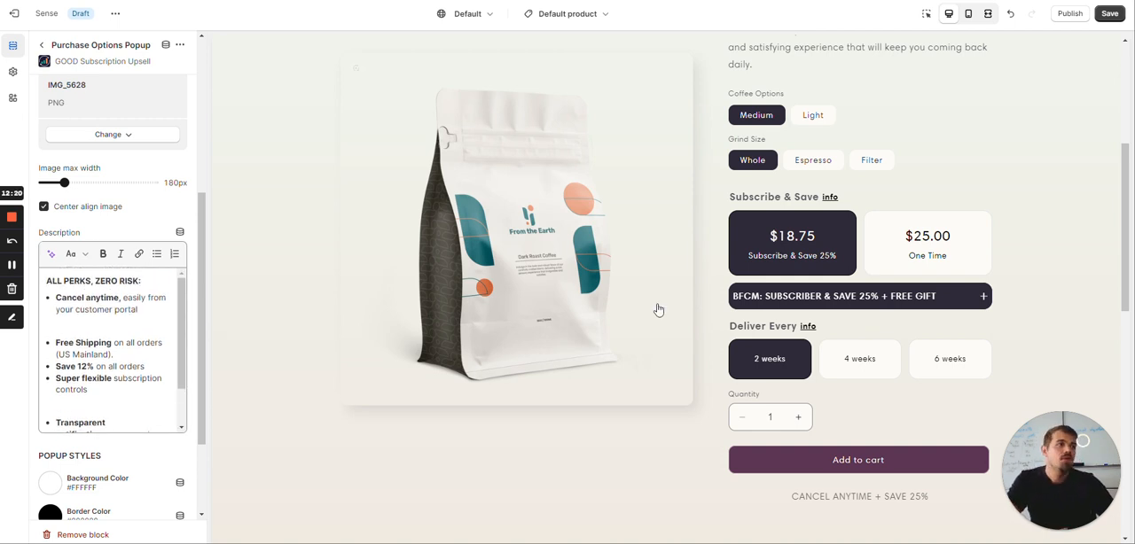
With the Subscribe & Save info popup open in the preview, change the savings bullet in its description to "BFCM: Save 25%"
left_click(831, 198)
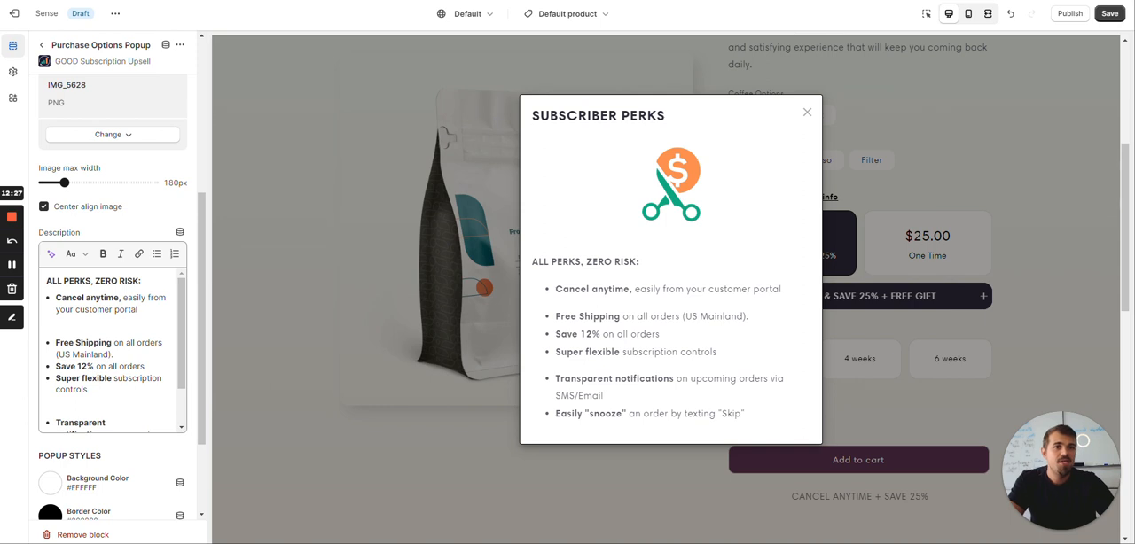
left_click(81, 366)
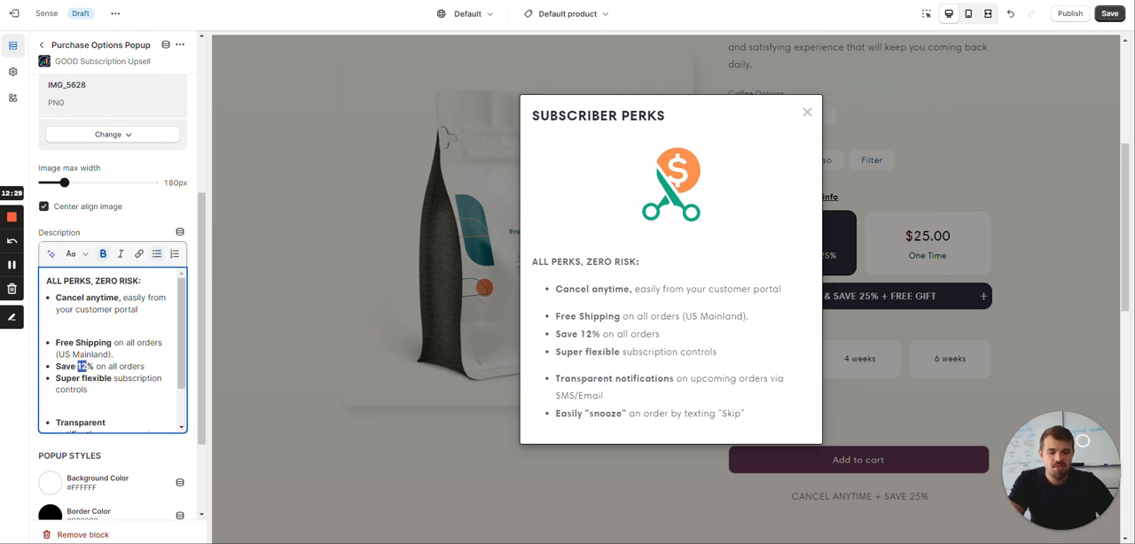
type("25")
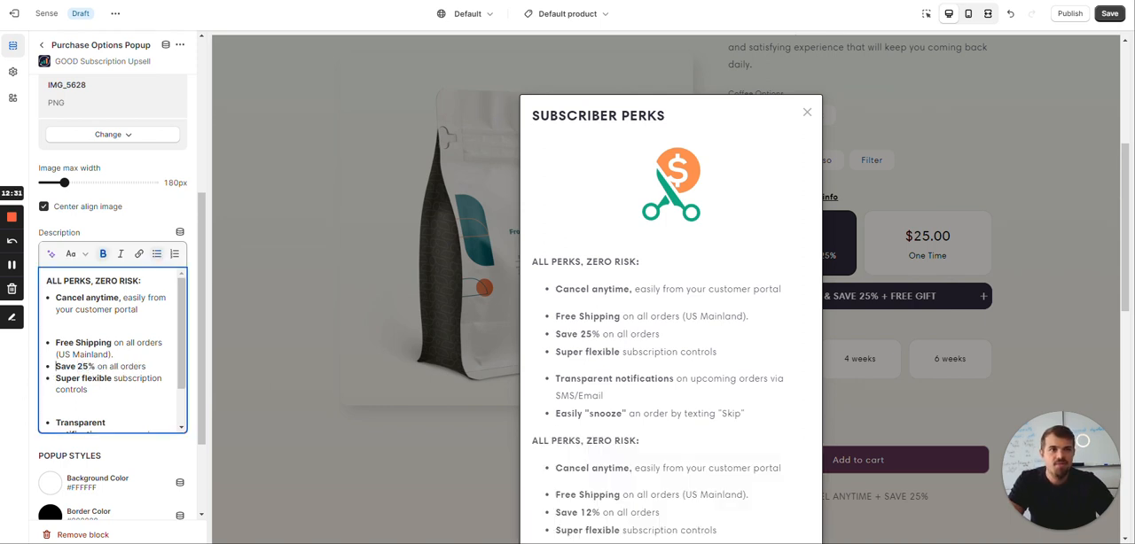
type("BFCM")
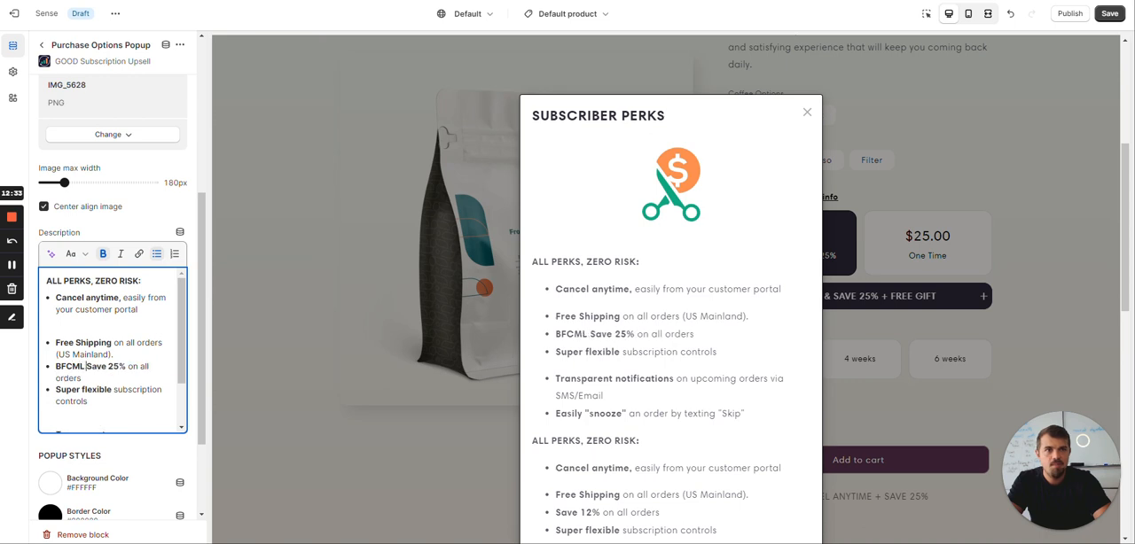
type(":")
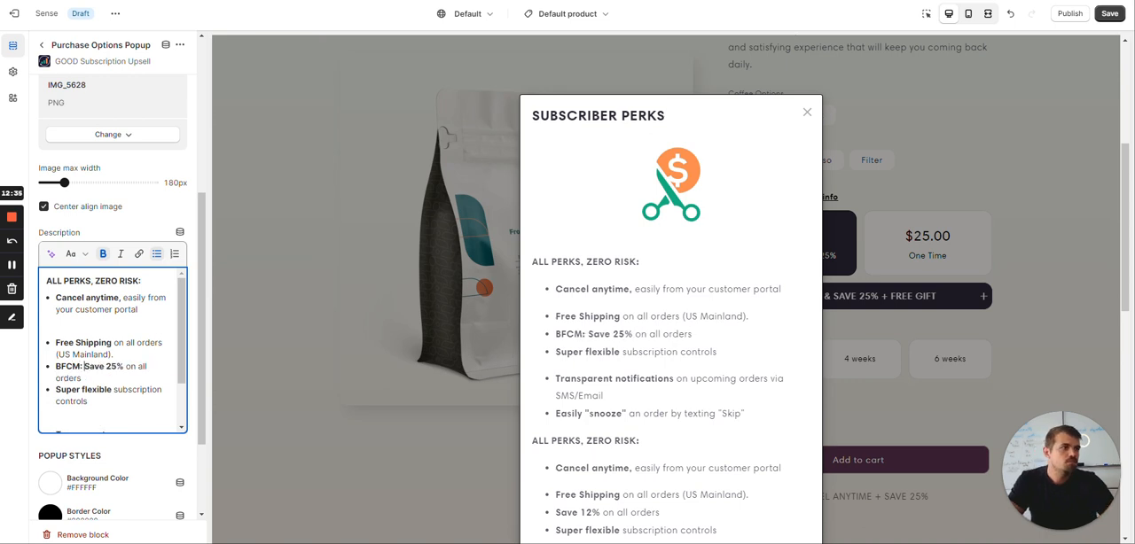
Close the SUBSCRIBER PERKS popup in the preview and save the theme changes
scroll(897, 367, "down", 1)
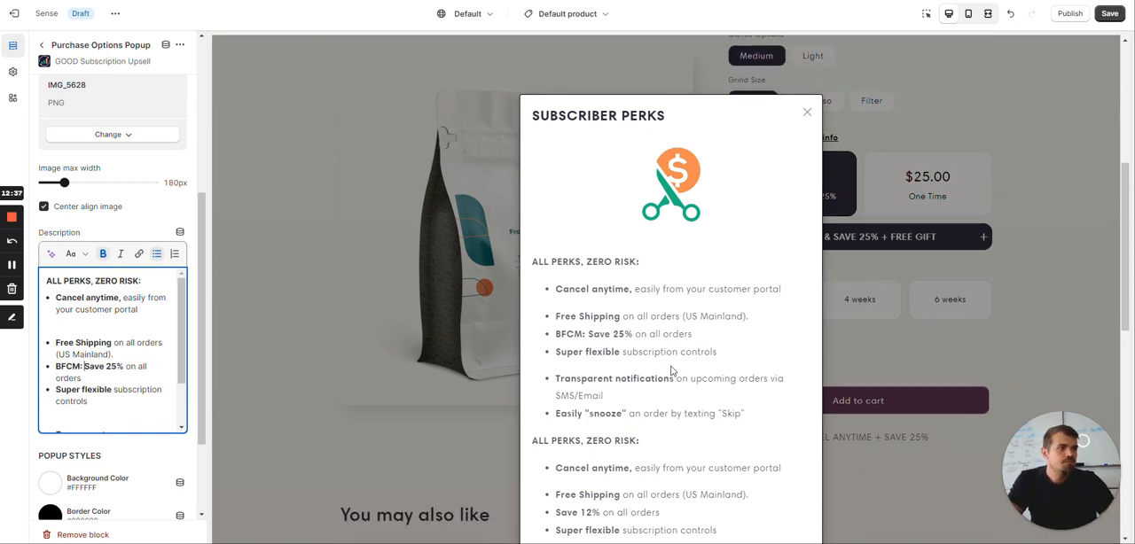
left_click(806, 112)
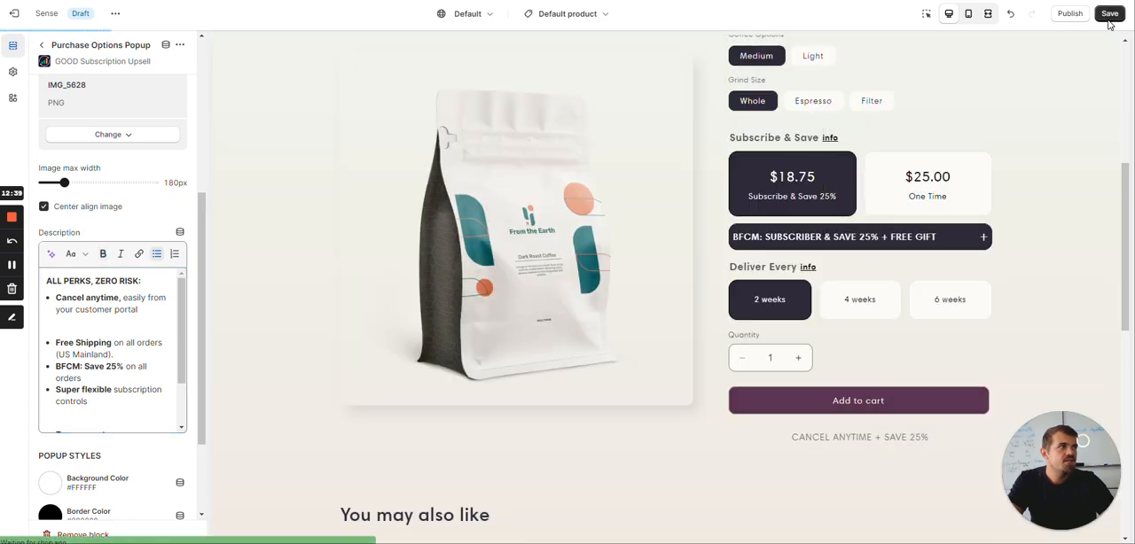
left_click(1108, 15)
scroll(710, 249, "down", 2)
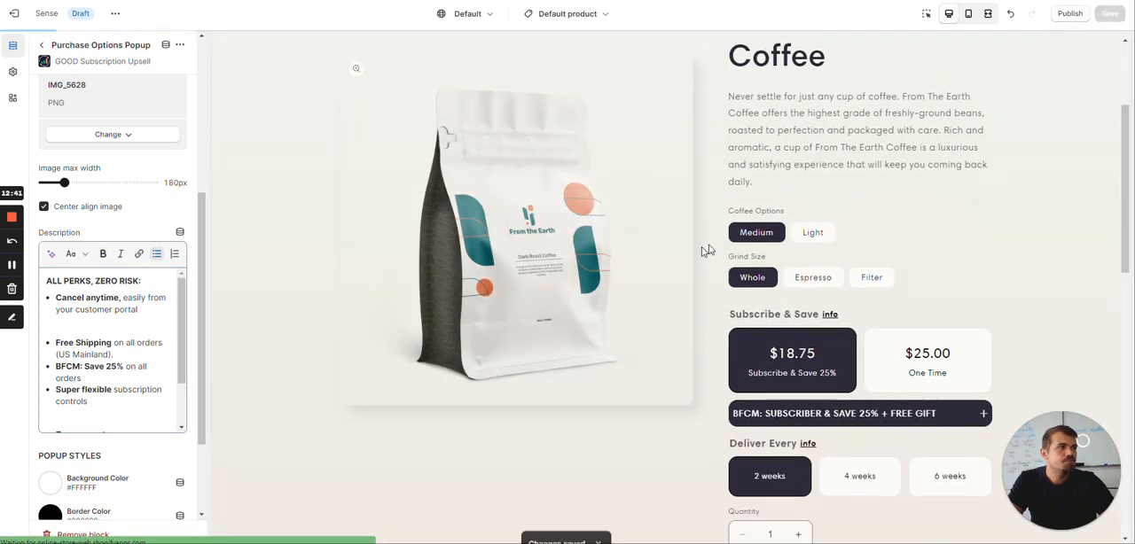
scroll(724, 244, "down", 2)
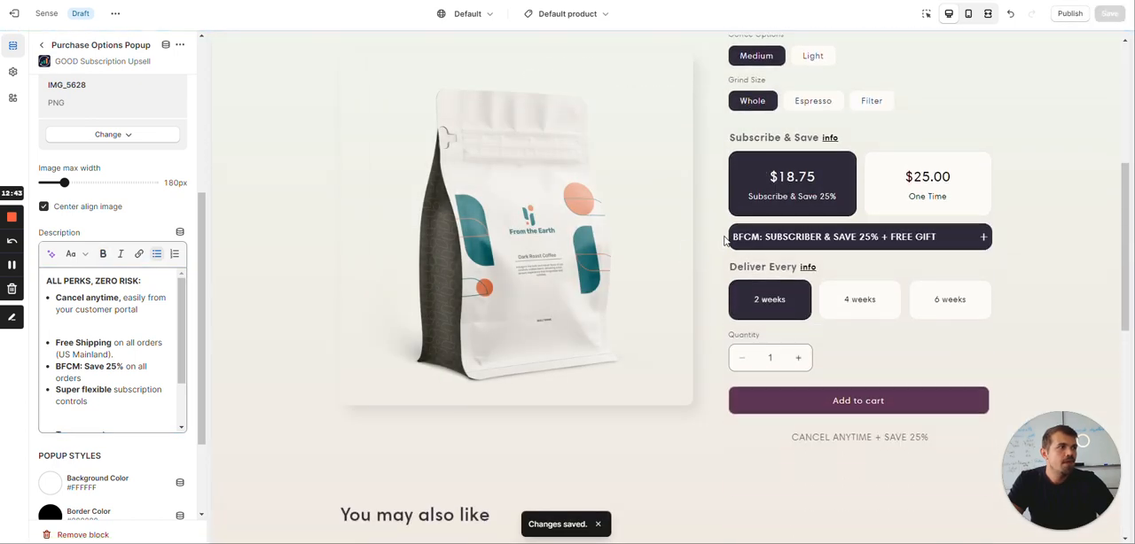
Return to the block list, review the info popup beside Deliver Every in the product preview, and close it
left_click(41, 47)
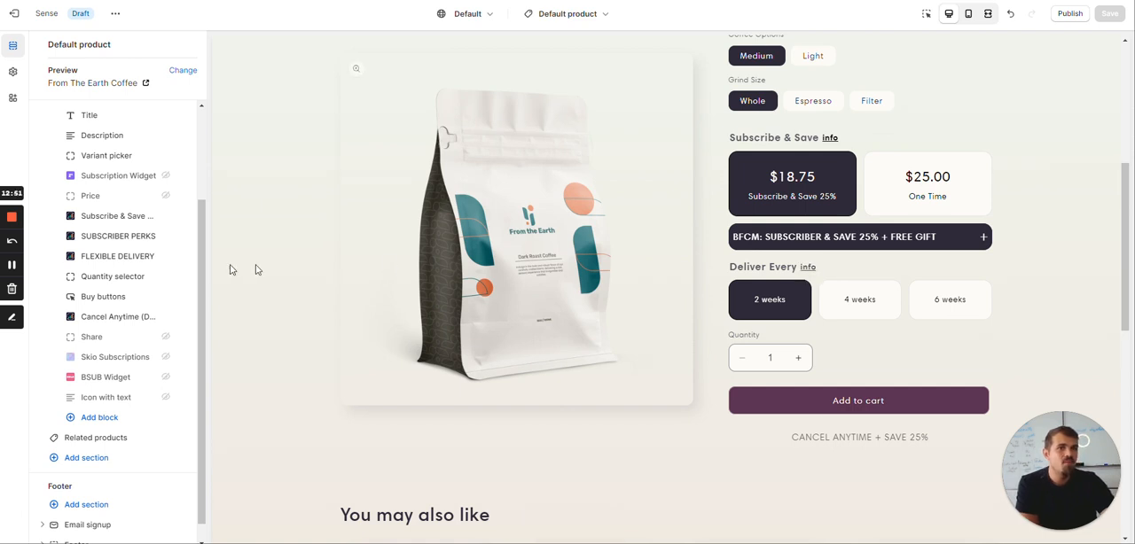
left_click(807, 268)
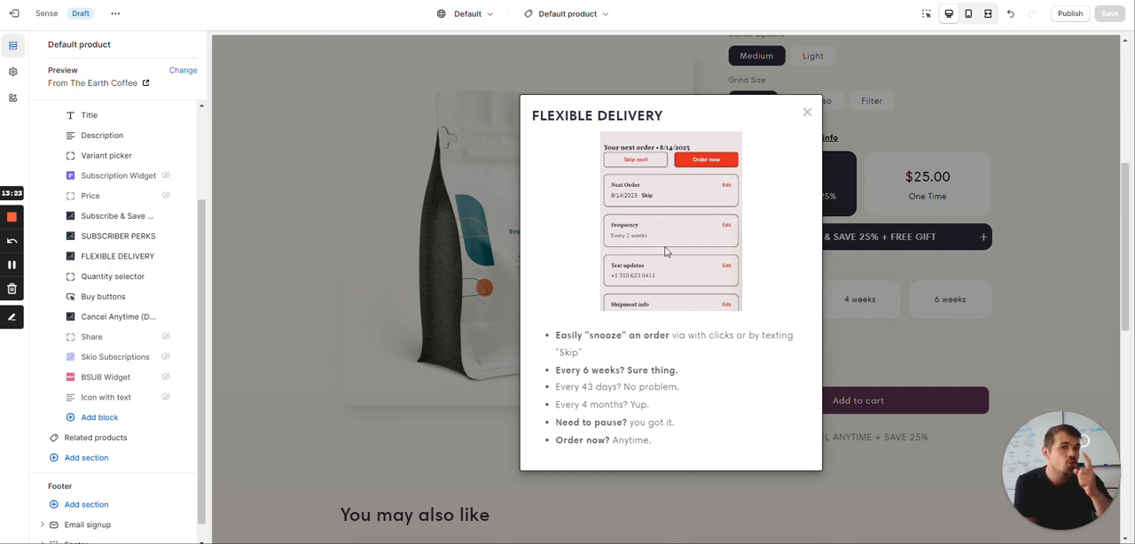
double_click(606, 336)
left_click(605, 344)
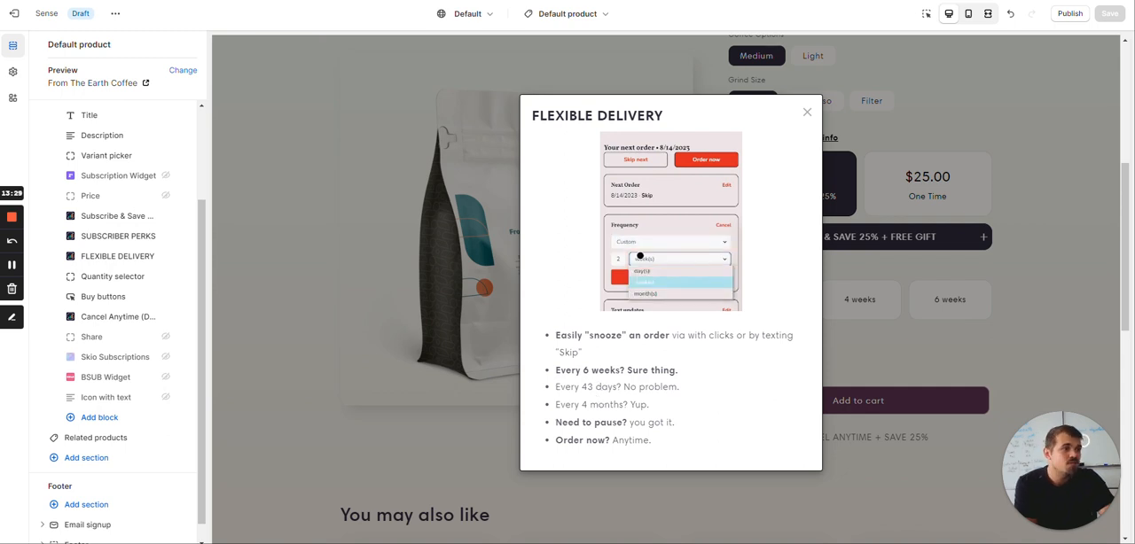
left_click(806, 113)
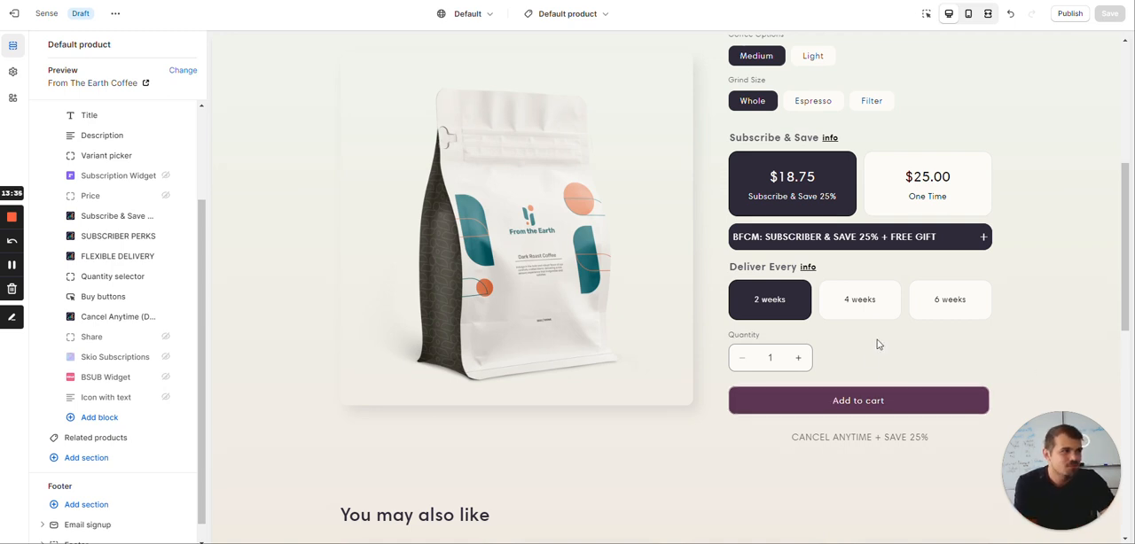
Compare the Subscribe & Save and One Time purchase options in the preview, including the upsell bar and the text below Add to cart
scroll(873, 379, "up", 1)
scroll(872, 382, "up", 2)
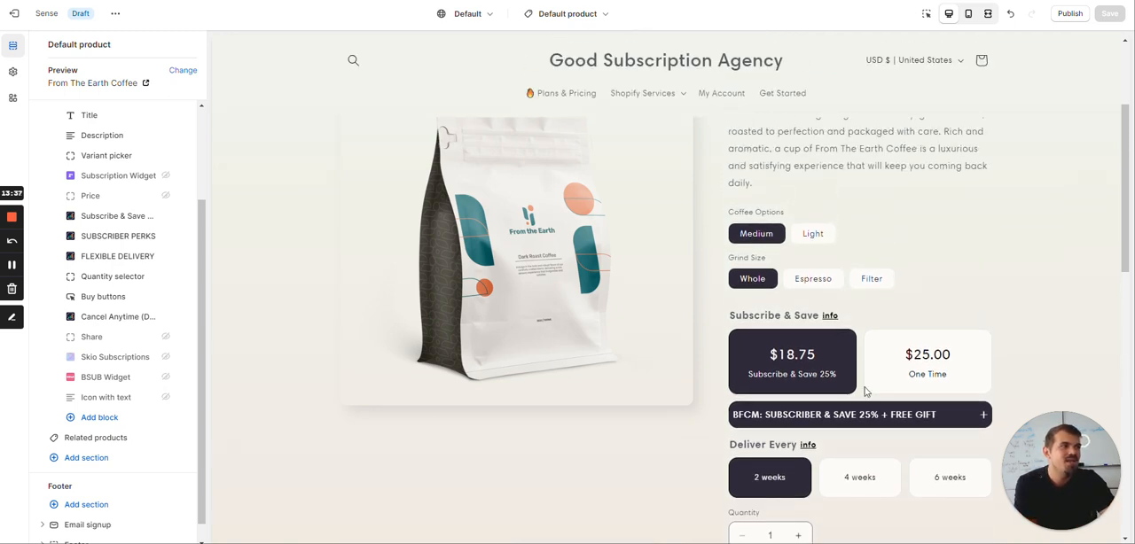
left_click(867, 388)
left_click(808, 357)
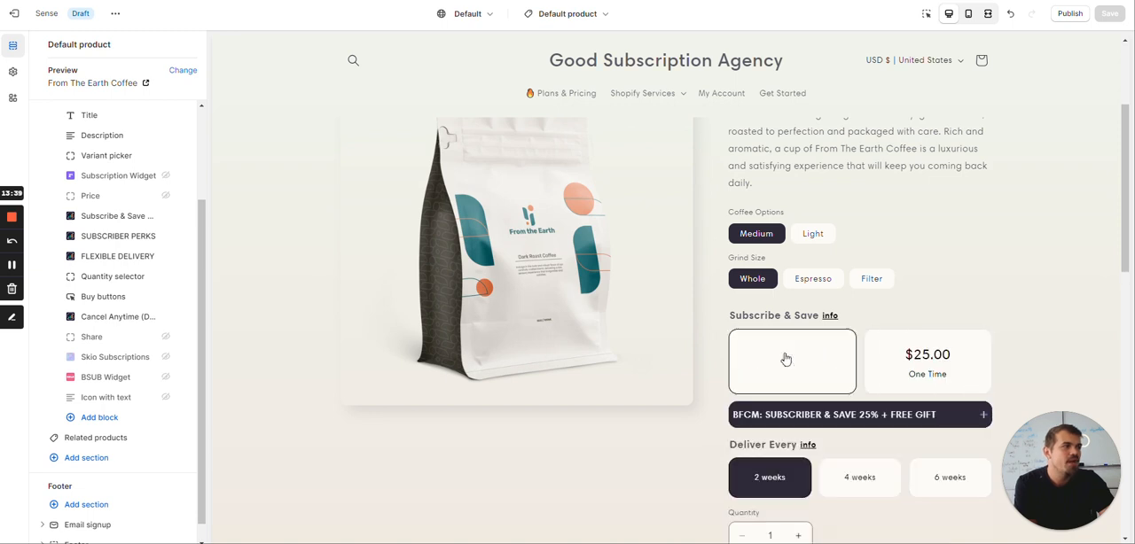
scroll(828, 362, "down", 3)
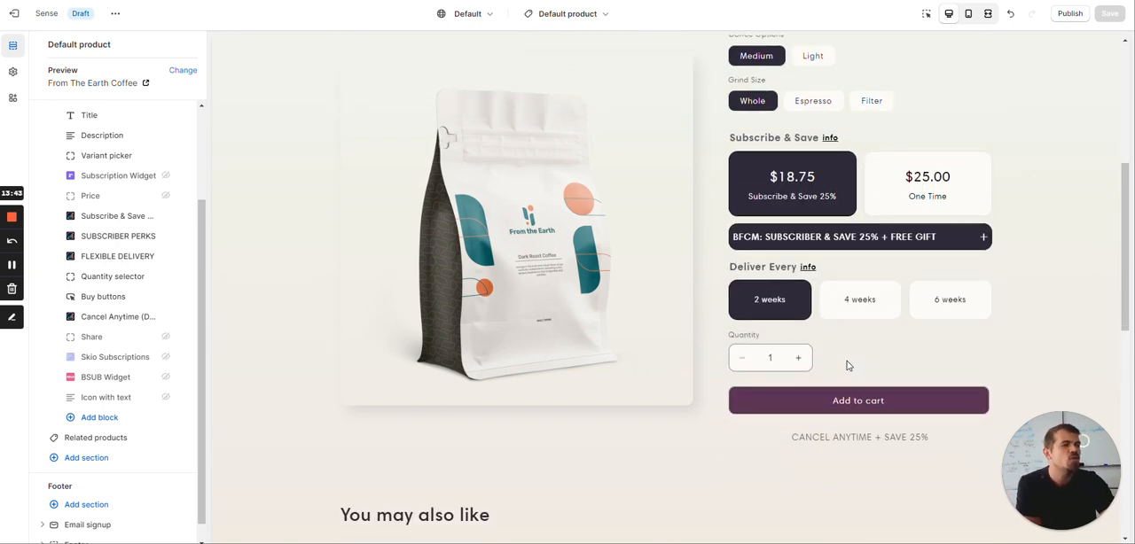
left_click(896, 179)
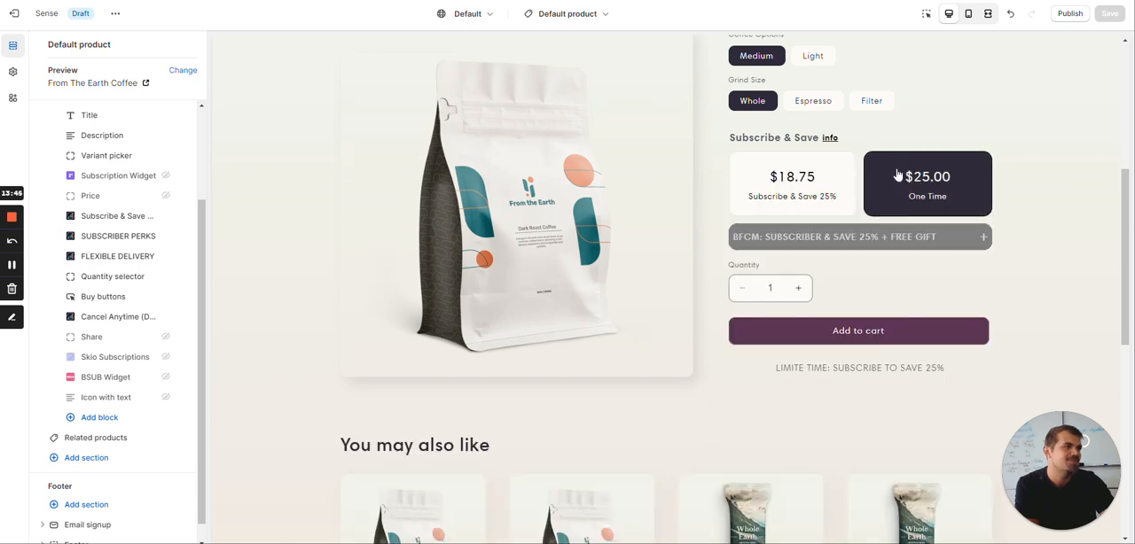
scroll(886, 293, "up", 2)
scroll(880, 364, "up", 3)
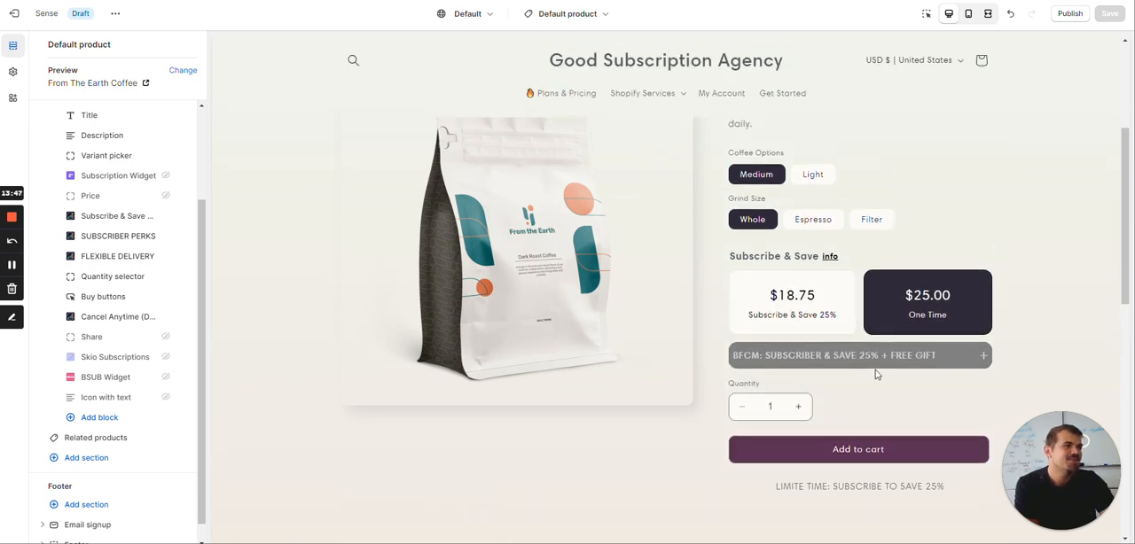
scroll(875, 374, "down", 2)
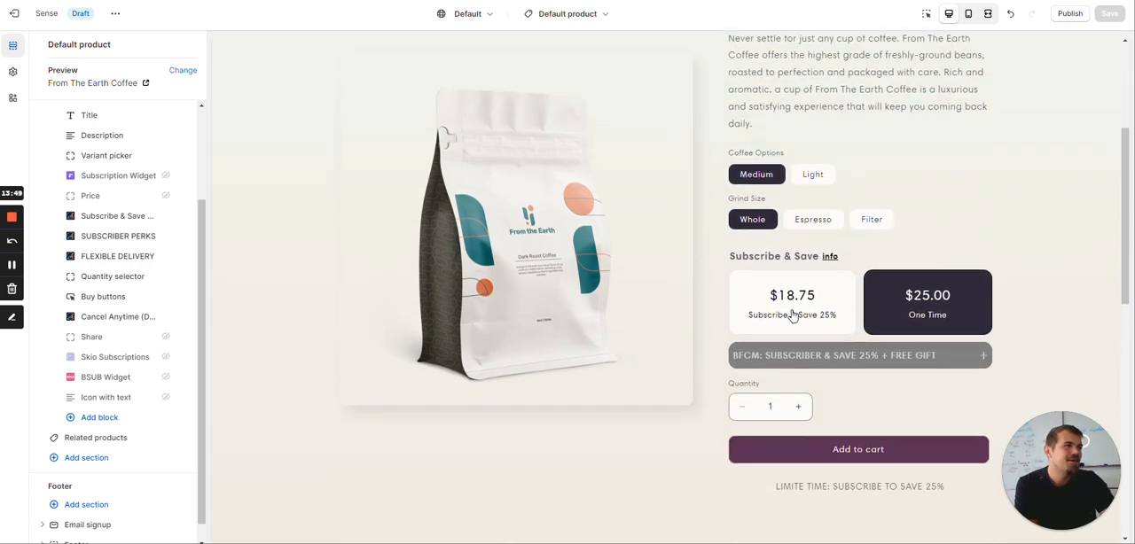